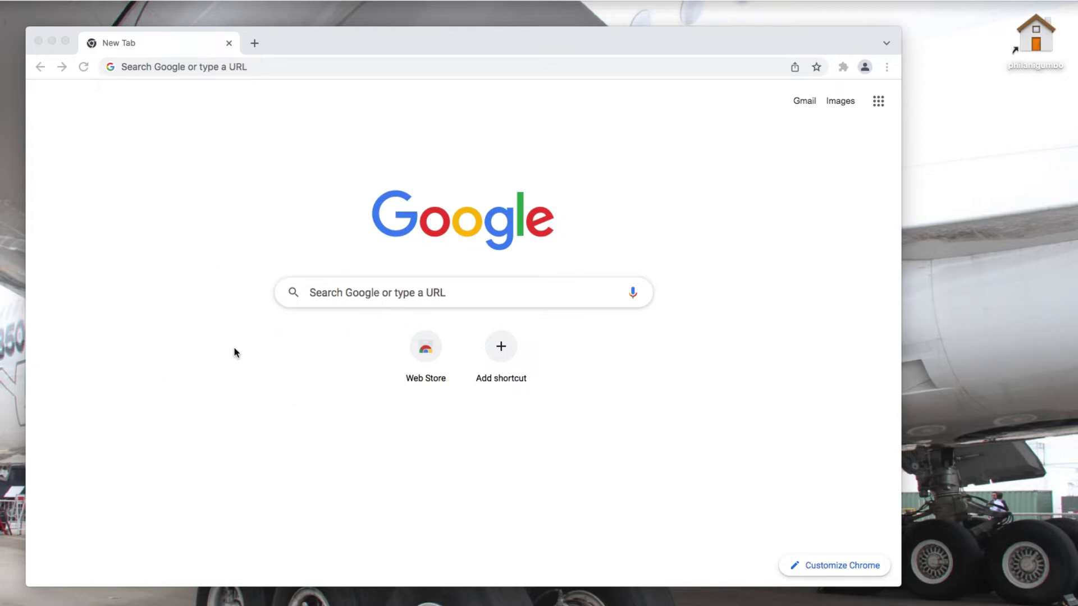
Search Google for "windows 7 download"
left_click(228, 68)
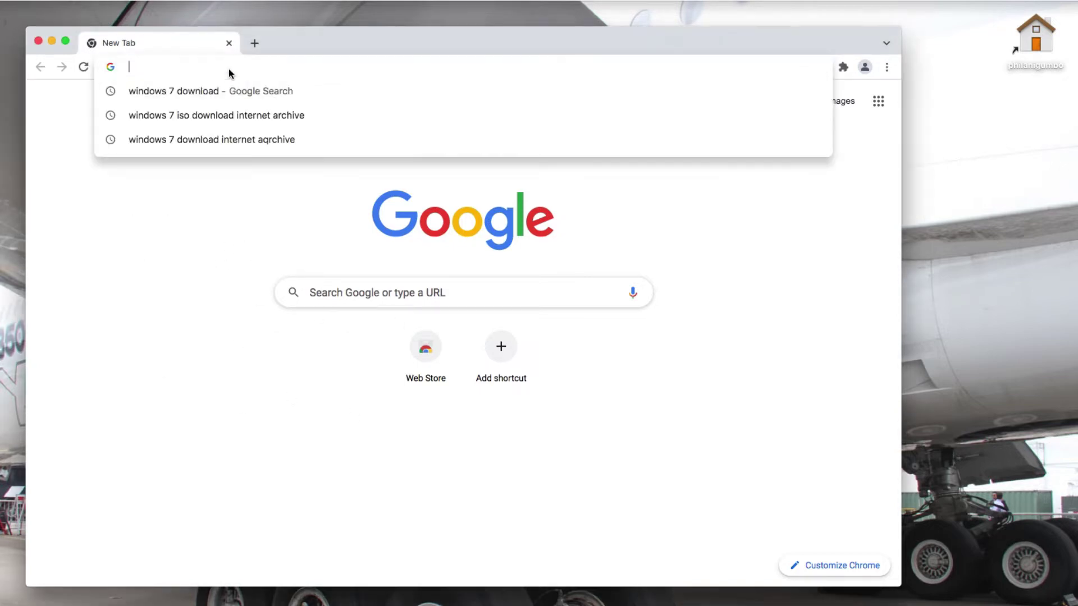
left_click(168, 149)
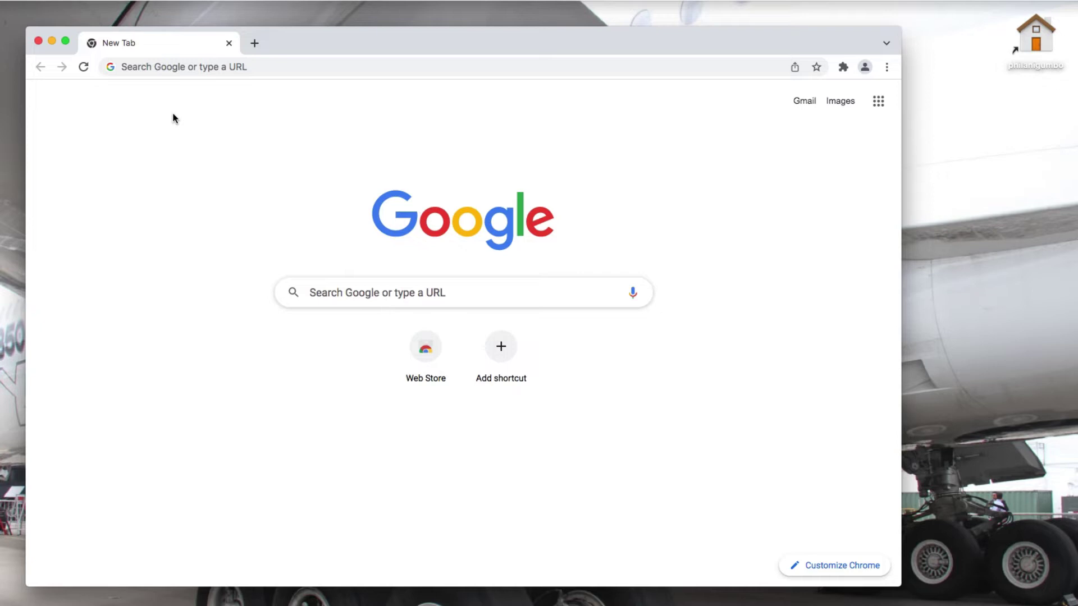
left_click(187, 71)
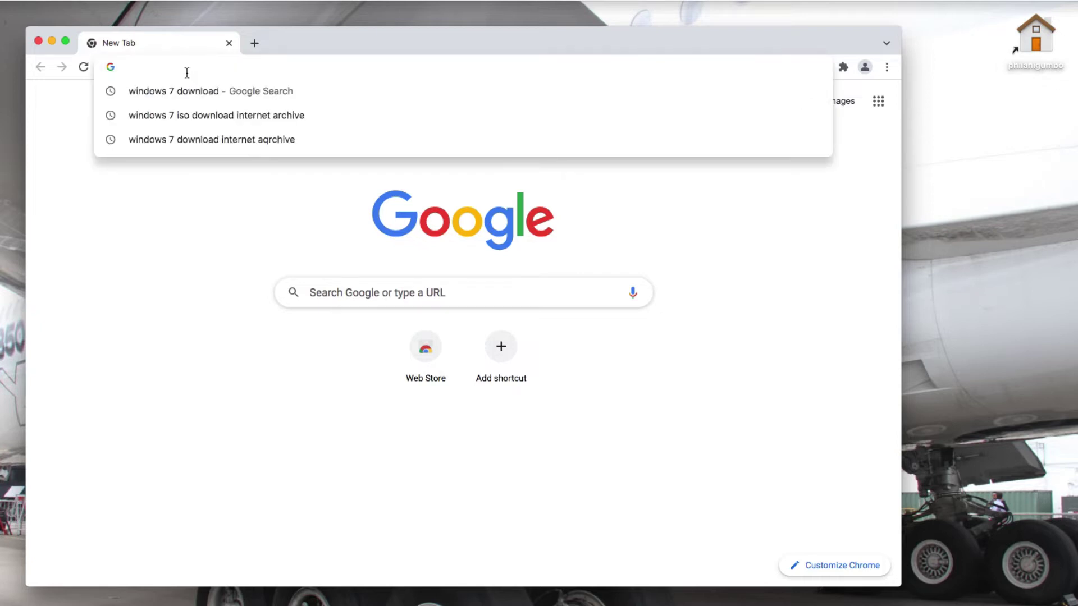
type("windo")
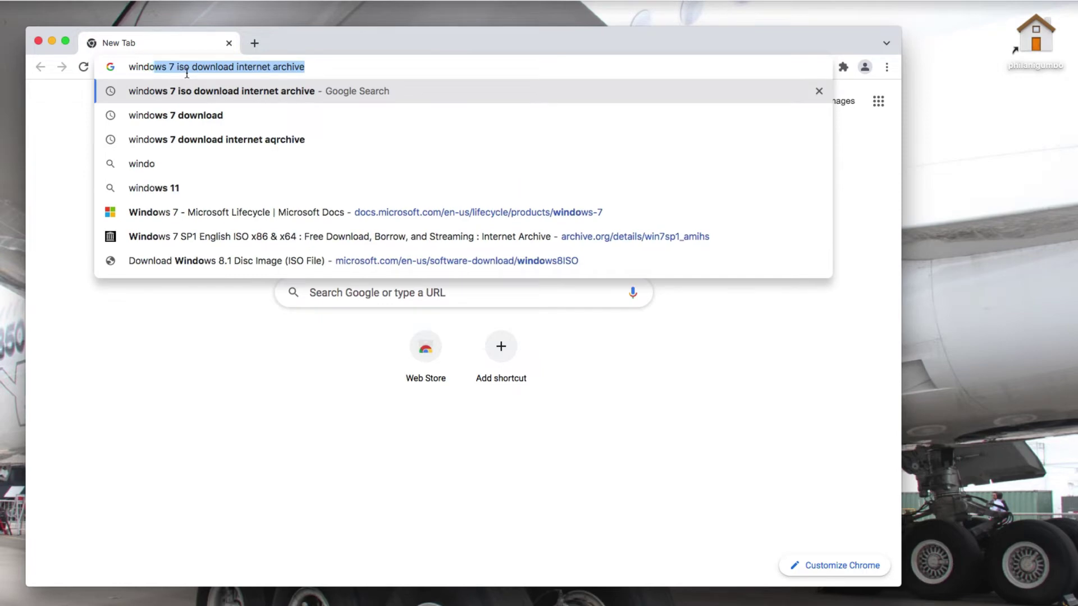
type("ws 7")
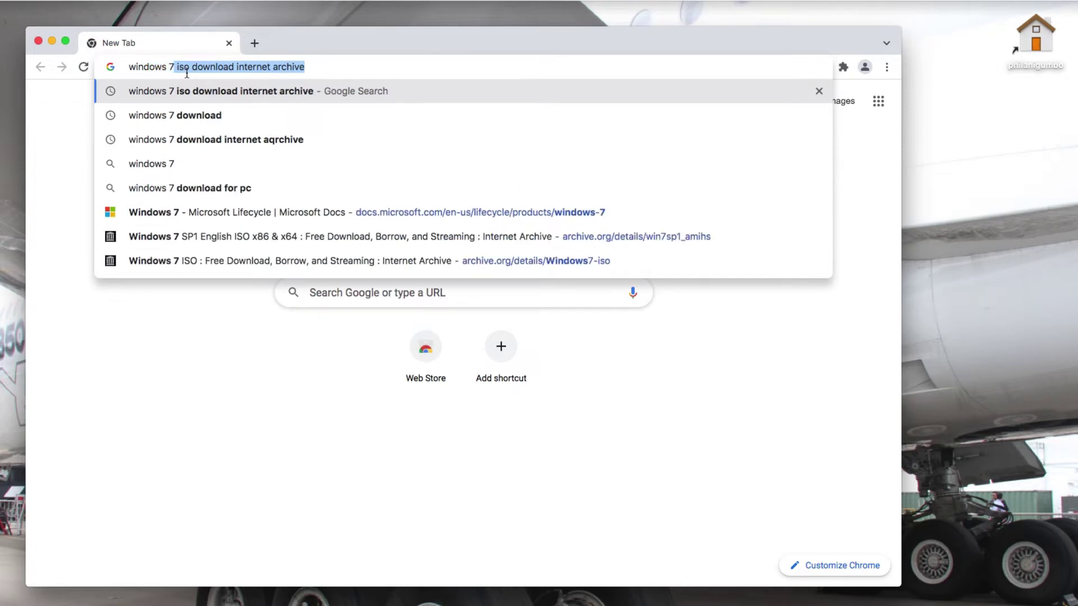
type(" dow")
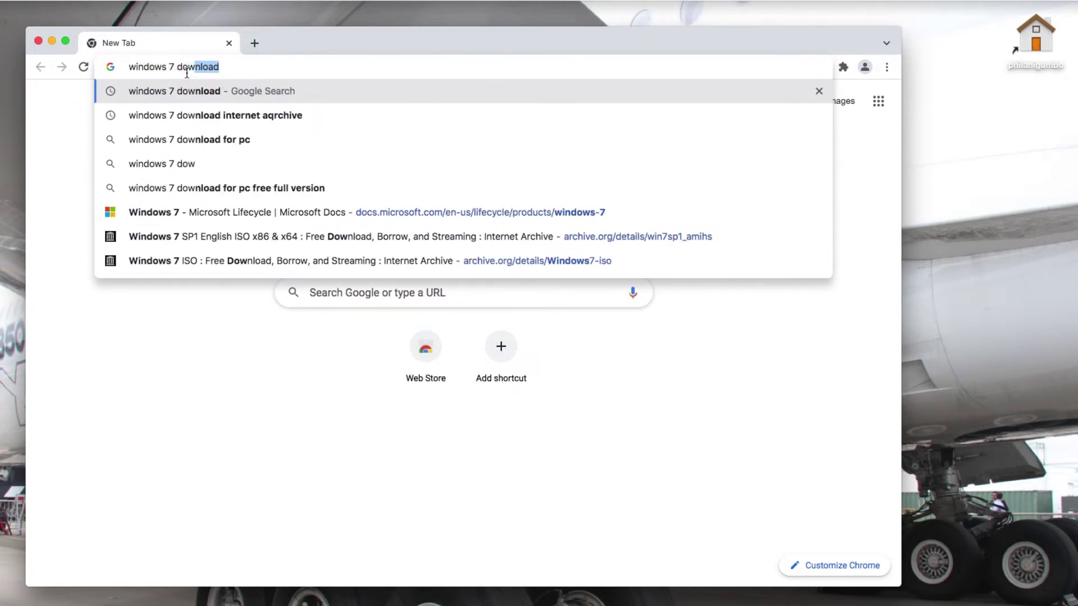
type("nload")
key("Return")
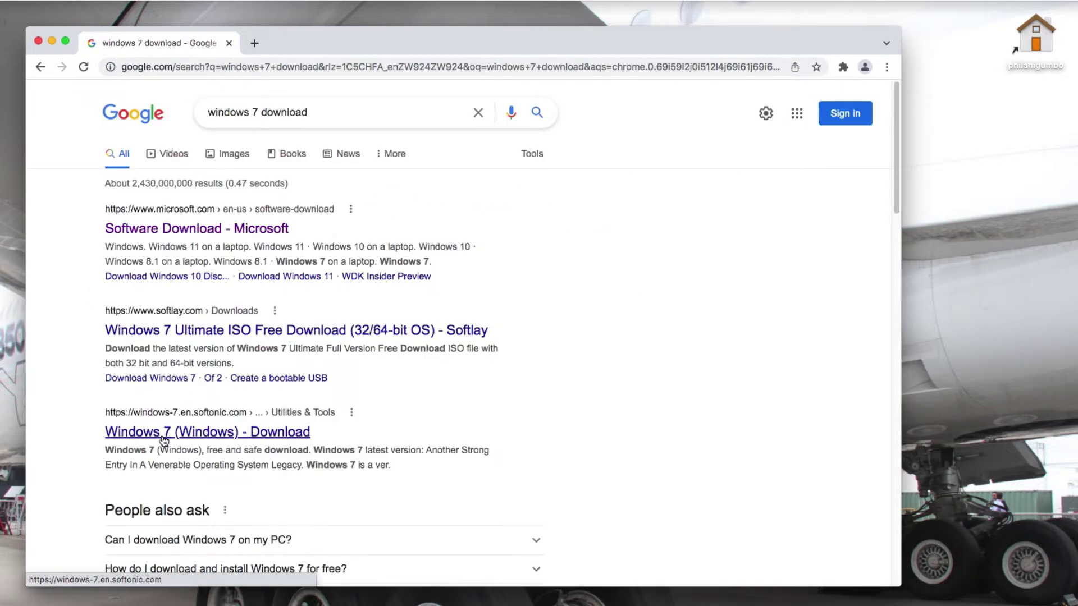
Open the Windows 7 page from Microsoft's Software Download result and look through it for a download option
scroll(166, 443, "down", 1)
scroll(162, 440, "up", 1)
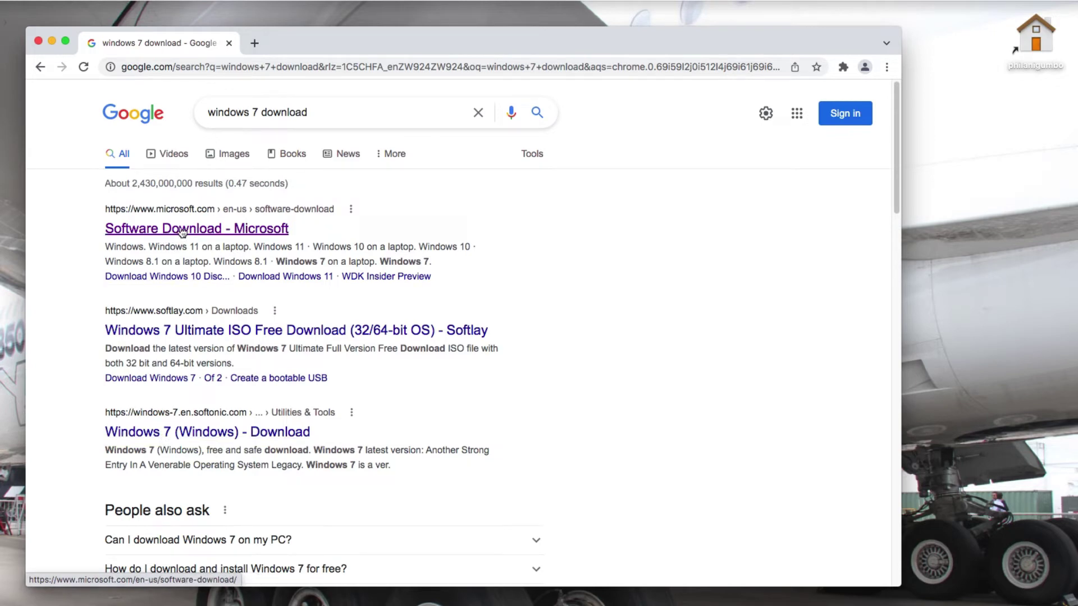
left_click(260, 234)
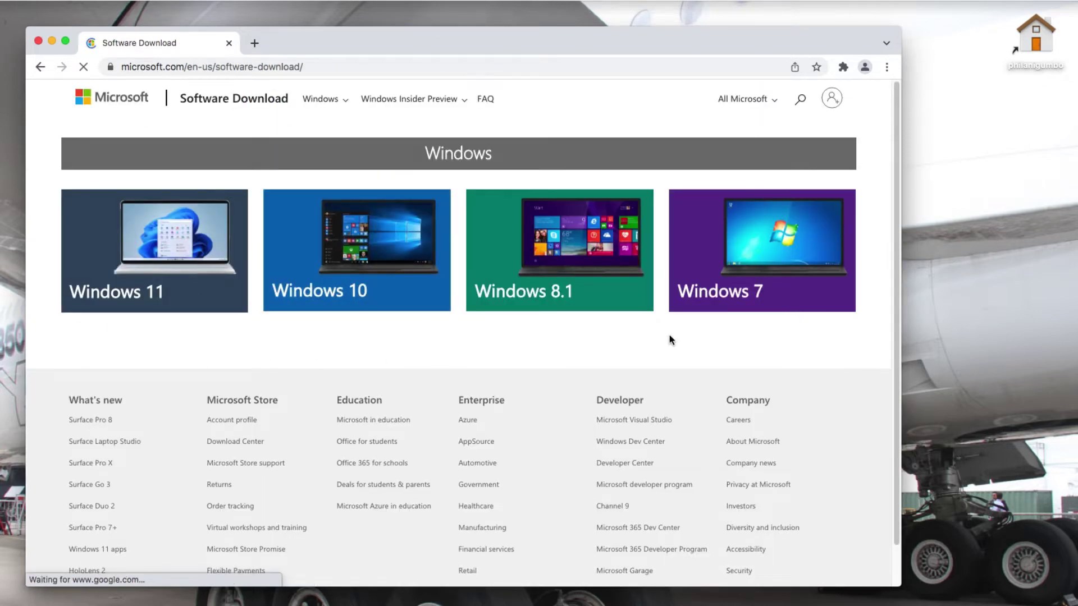
left_click(731, 269)
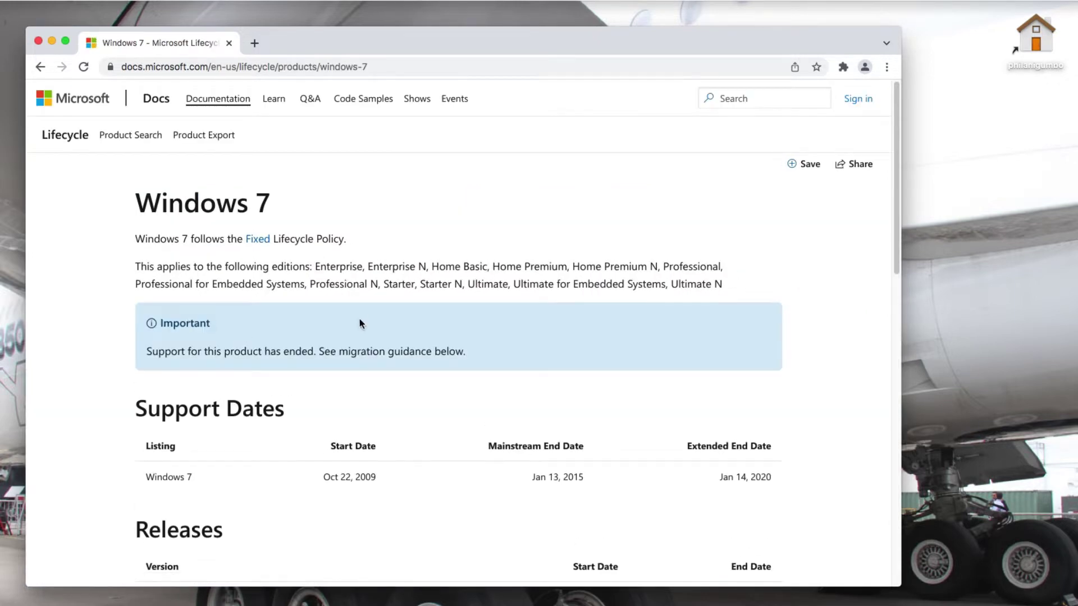
scroll(359, 320, "down", 8)
scroll(360, 327, "down", 4)
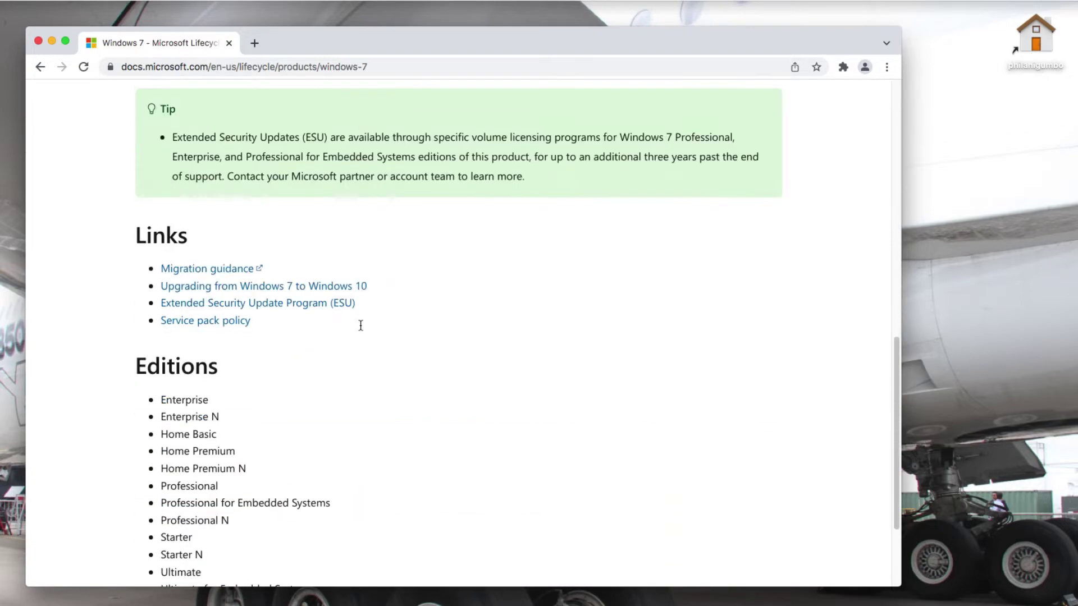
scroll(360, 329, "down", 2)
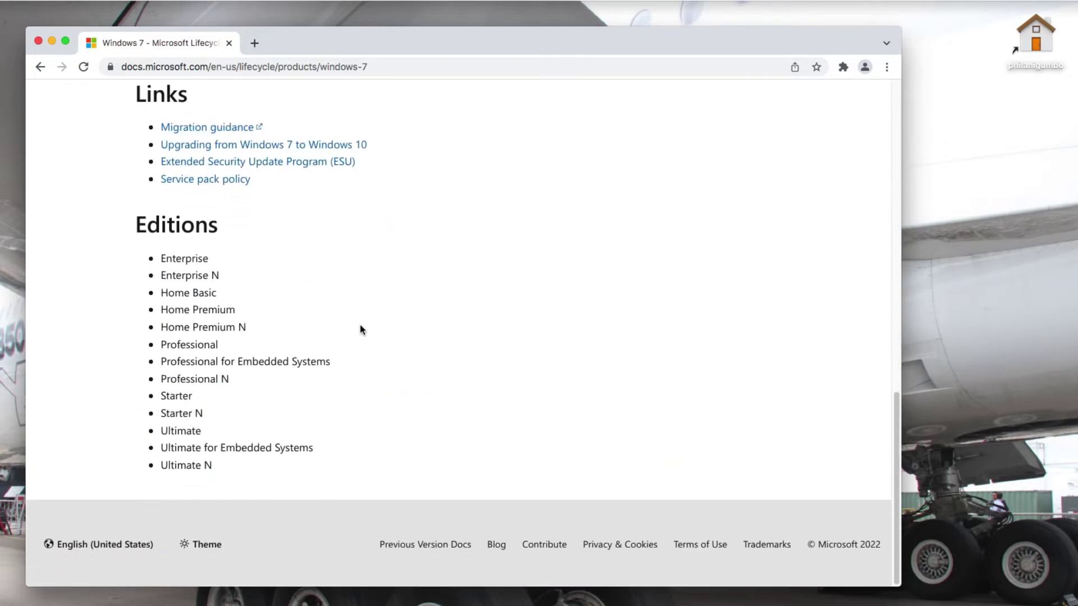
scroll(360, 330, "up", 3)
scroll(360, 329, "up", 10)
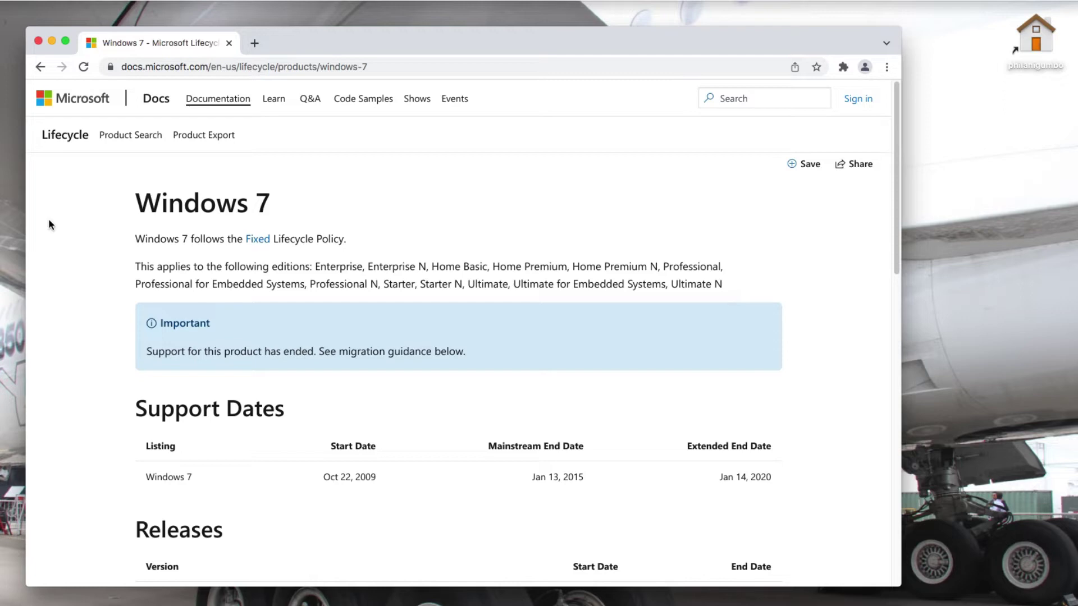
Go back through the Software Download page to the Google results for the Windows 7 download search
left_click(39, 66)
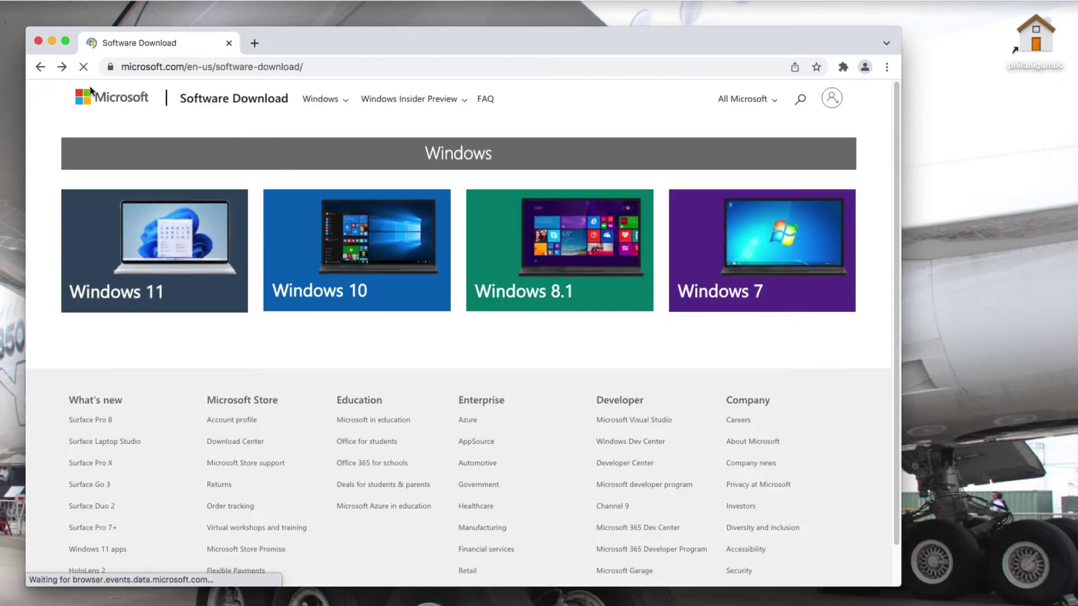
left_click(14, 59)
left_click(42, 65)
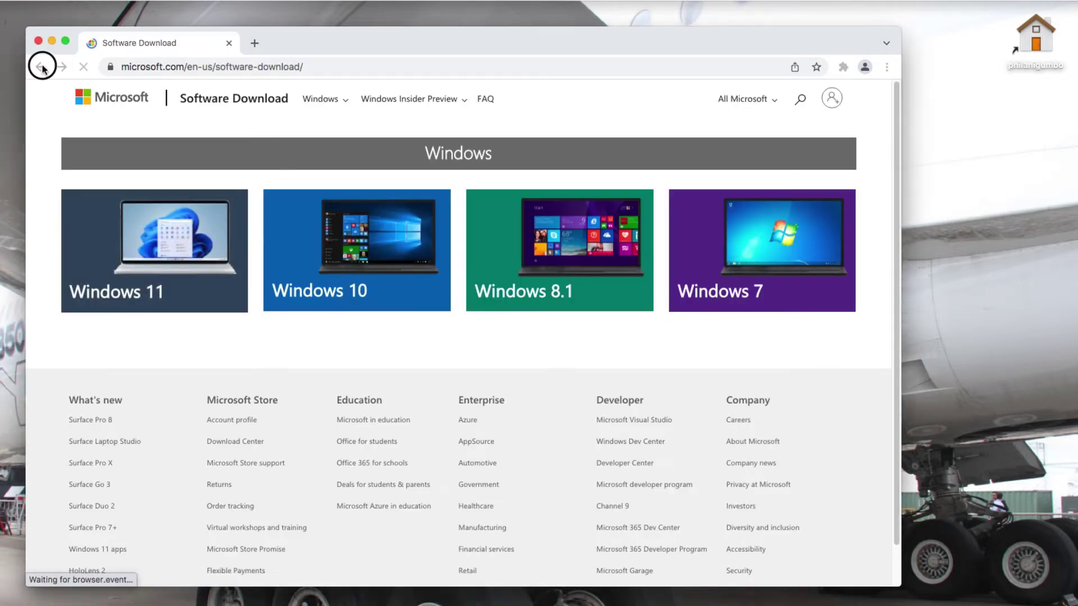
left_click(42, 66)
left_click(42, 66)
left_click(61, 67)
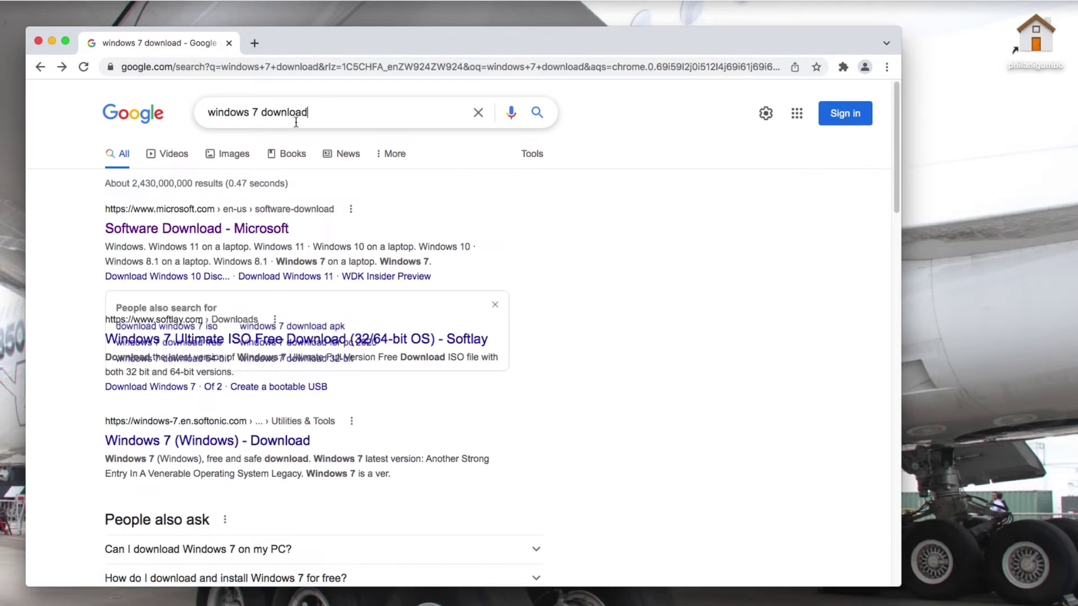
Extend the search with "internet arch" and run the suggested query "windows 7 iso download internet archive"
left_click(295, 123)
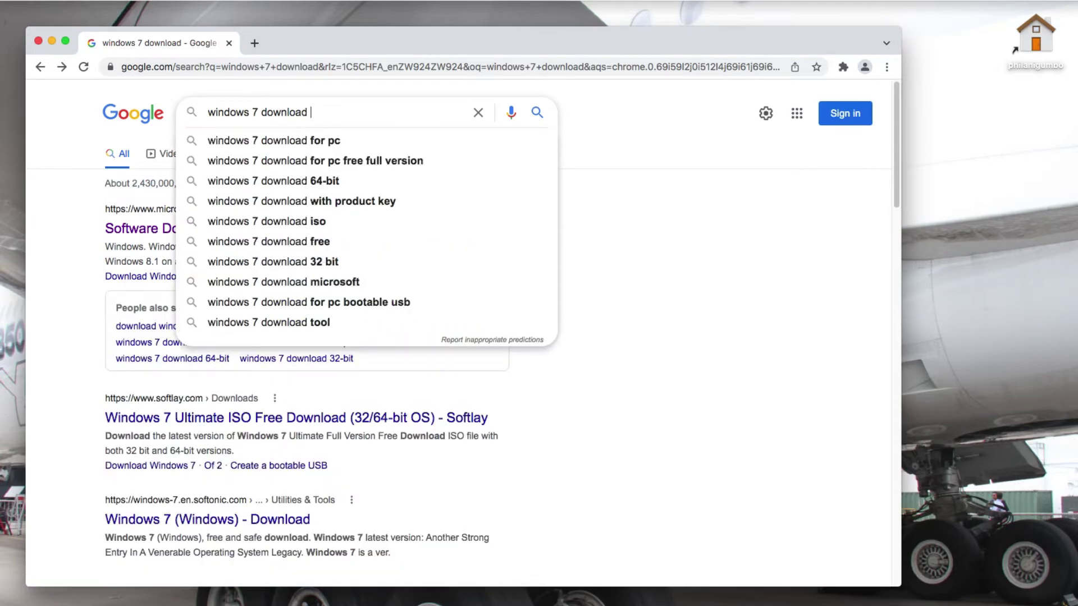
type("inter")
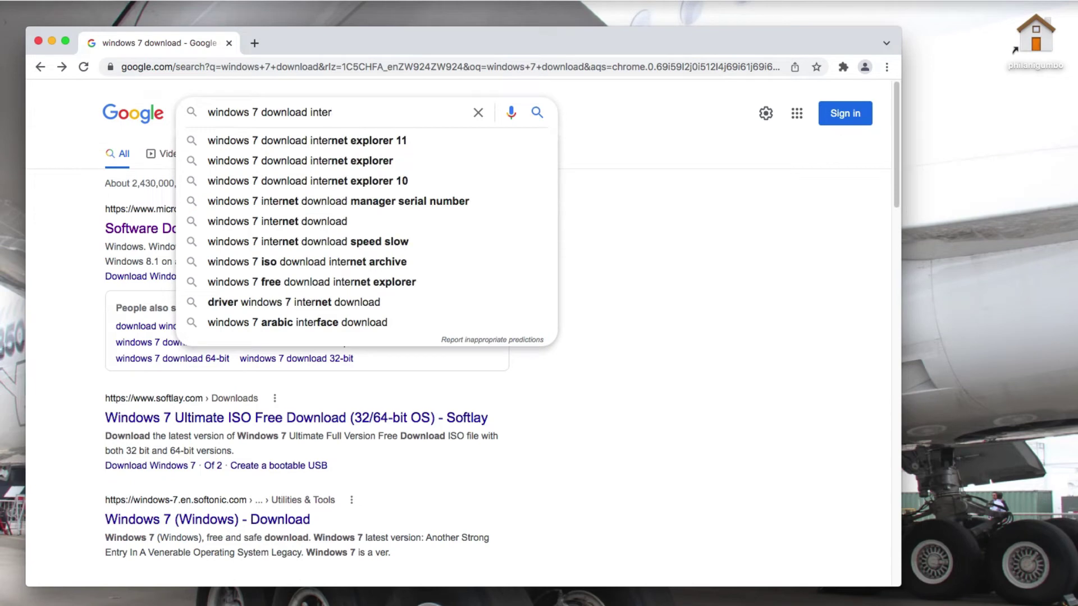
type("n")
type("et a")
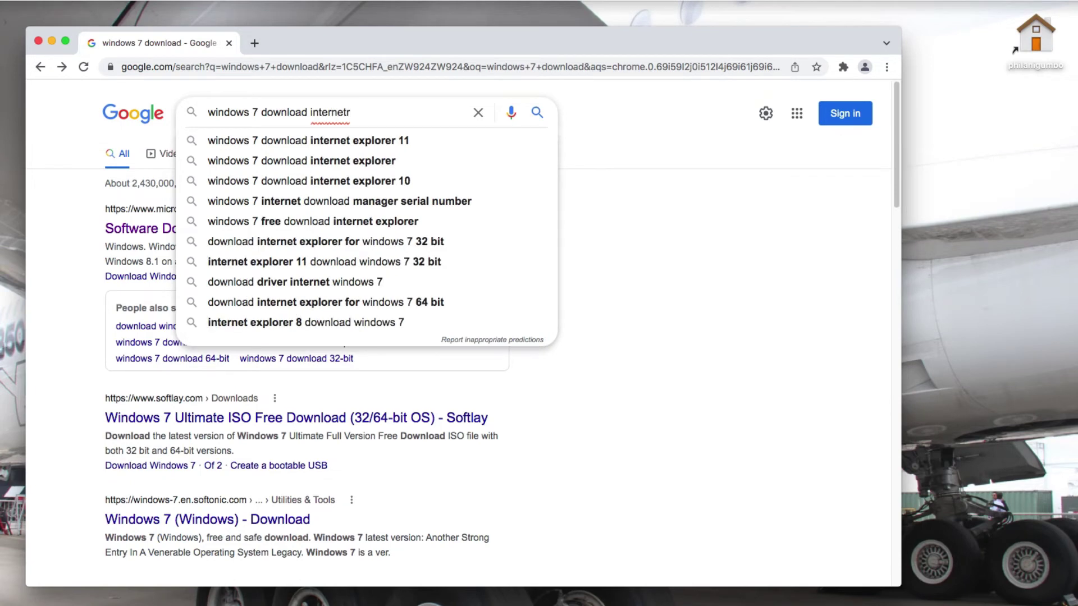
type("rch")
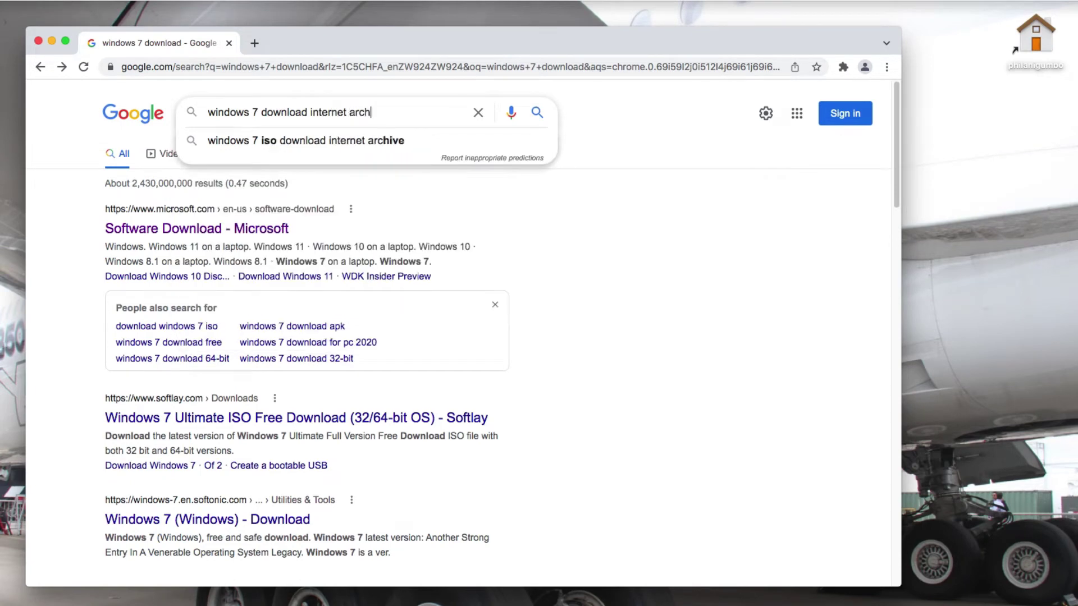
left_click(293, 134)
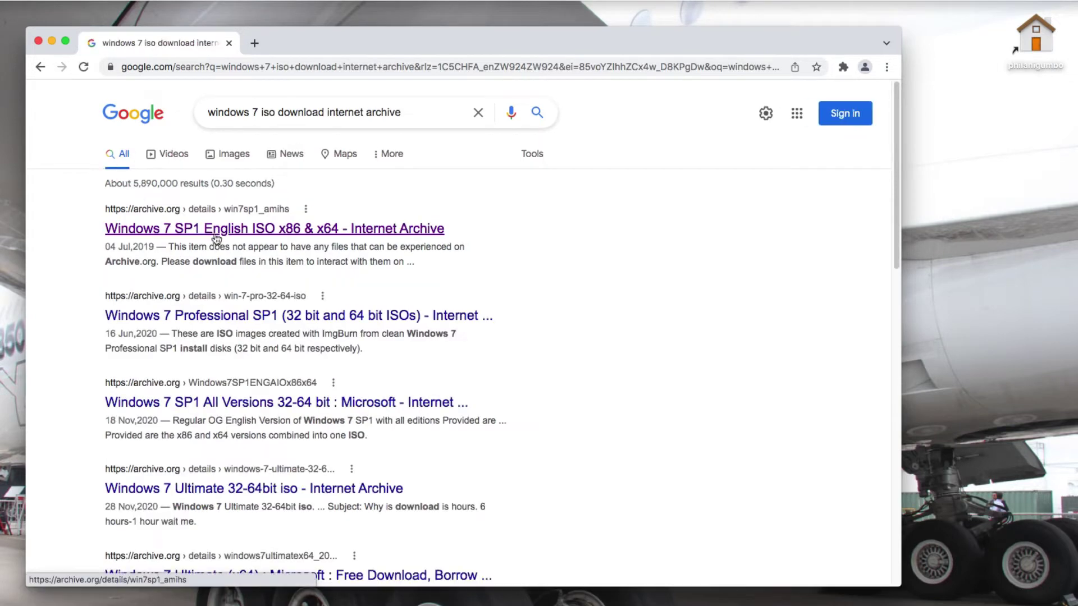
Open the Internet Archive item "Windows 7 SP1 English ISO x86 & x64" and download Win7SP1x64_En.iso from its ISO image files
left_click(237, 233)
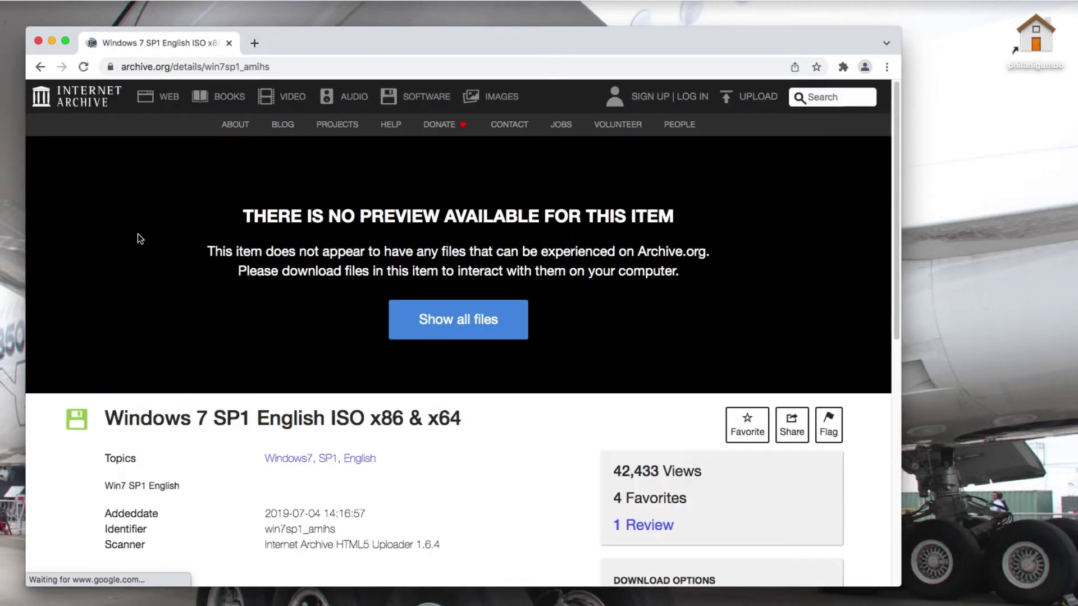
scroll(233, 267, "down", 2)
scroll(232, 268, "down", 5)
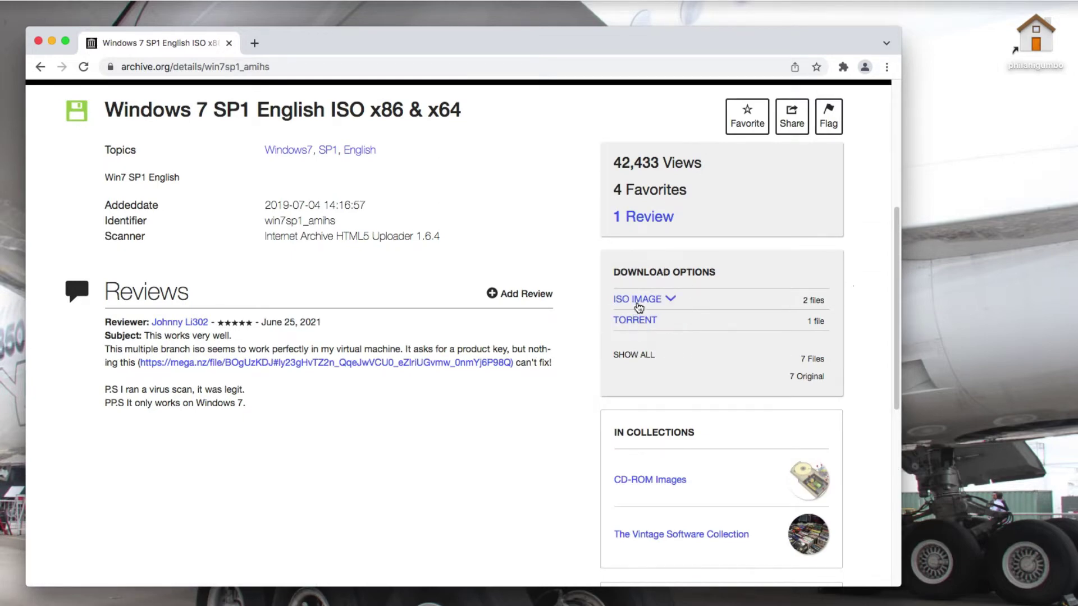
left_click(640, 303)
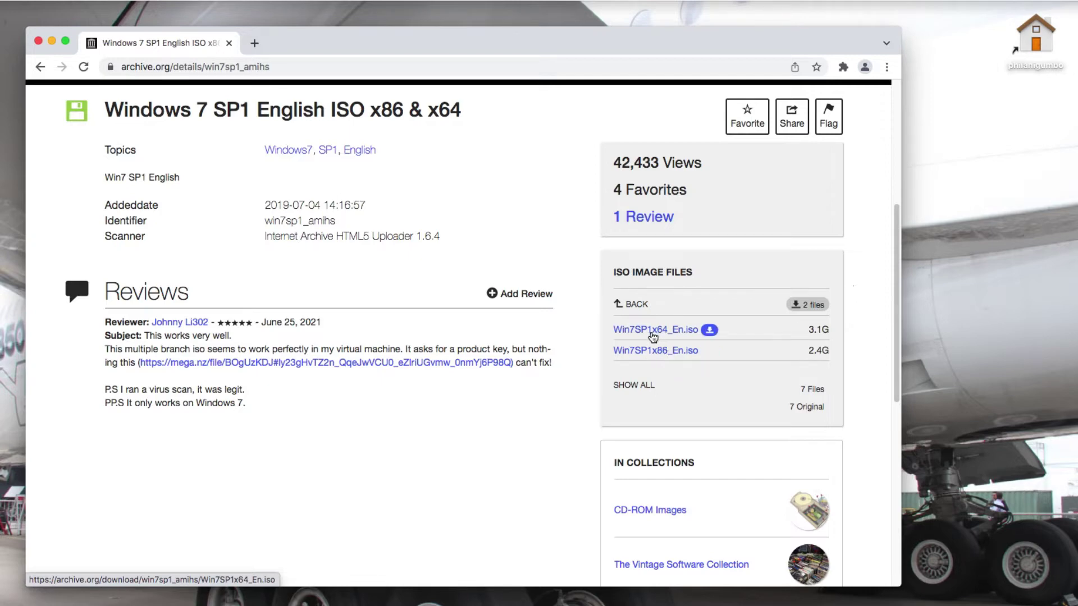
left_click(651, 336)
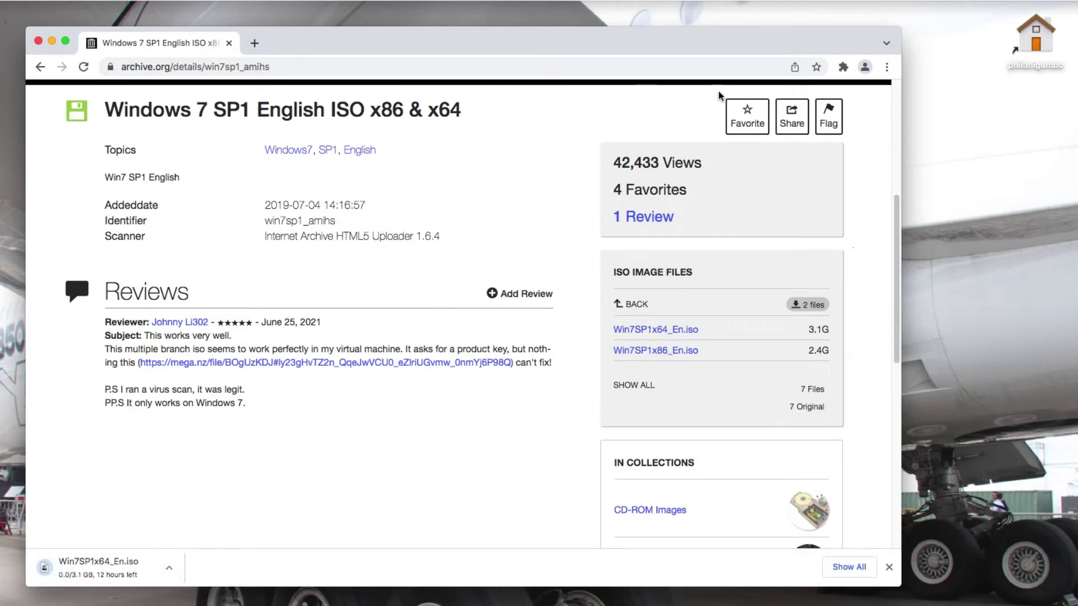
Open the browser's downloads list, cancel the running Win7SP1x64_En.iso download and remove all entries from the list
left_click(887, 67)
left_click(710, 174)
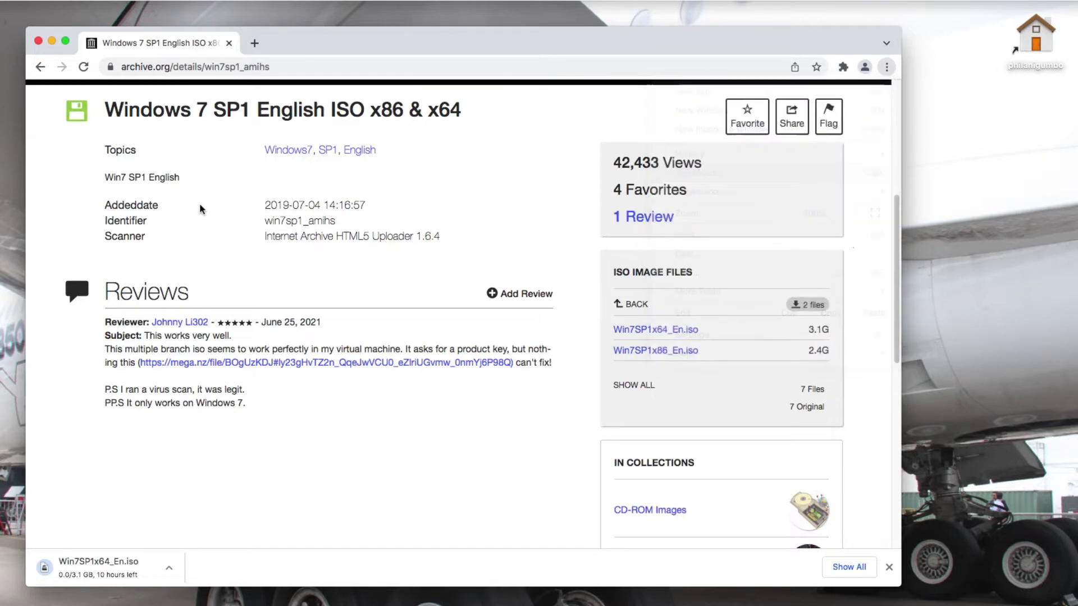
left_click(674, 308)
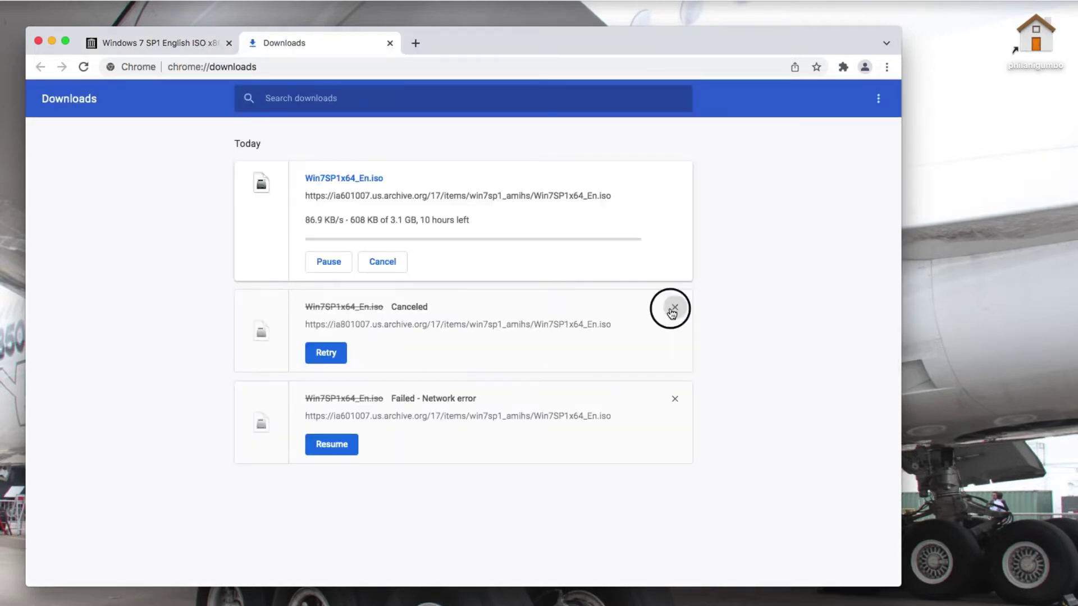
left_click(674, 307)
left_click(404, 261)
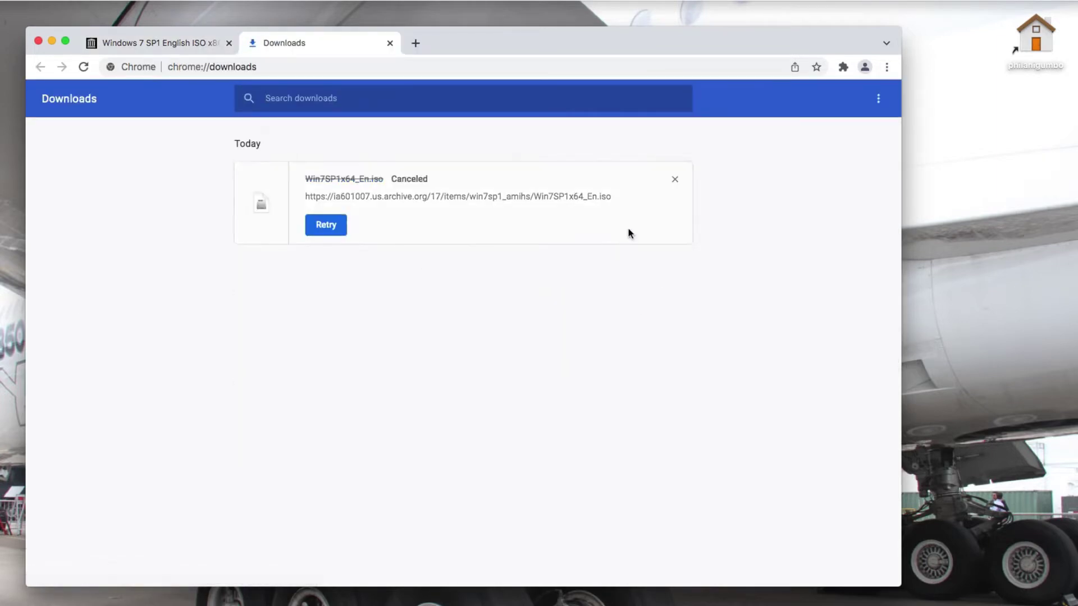
left_click(674, 180)
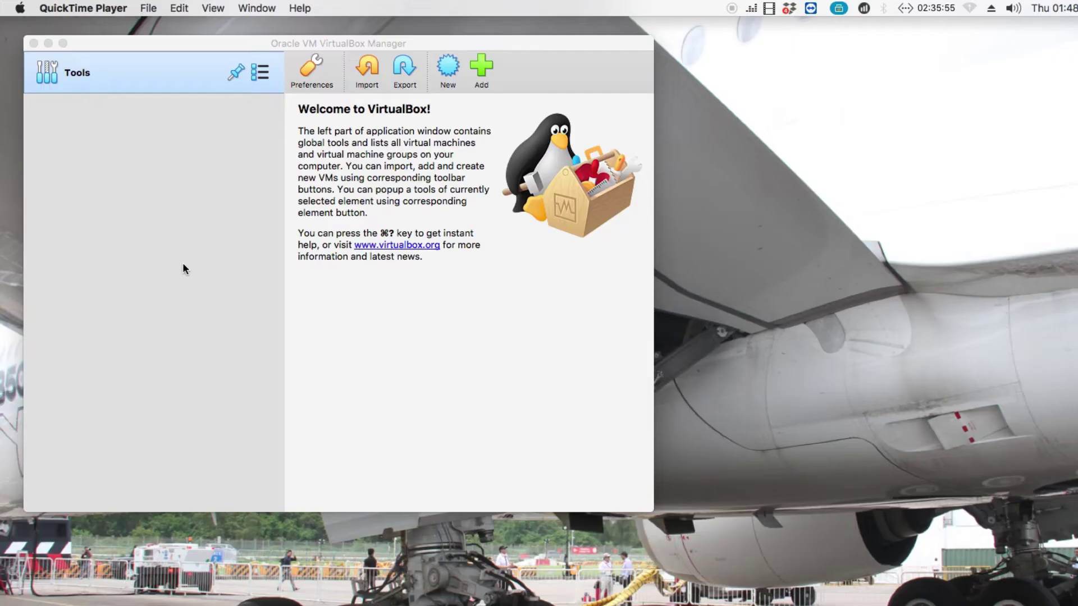
In VirtualBox, begin creating a new virtual machine and name it WINDOWS 7 VM
left_click(89, 289)
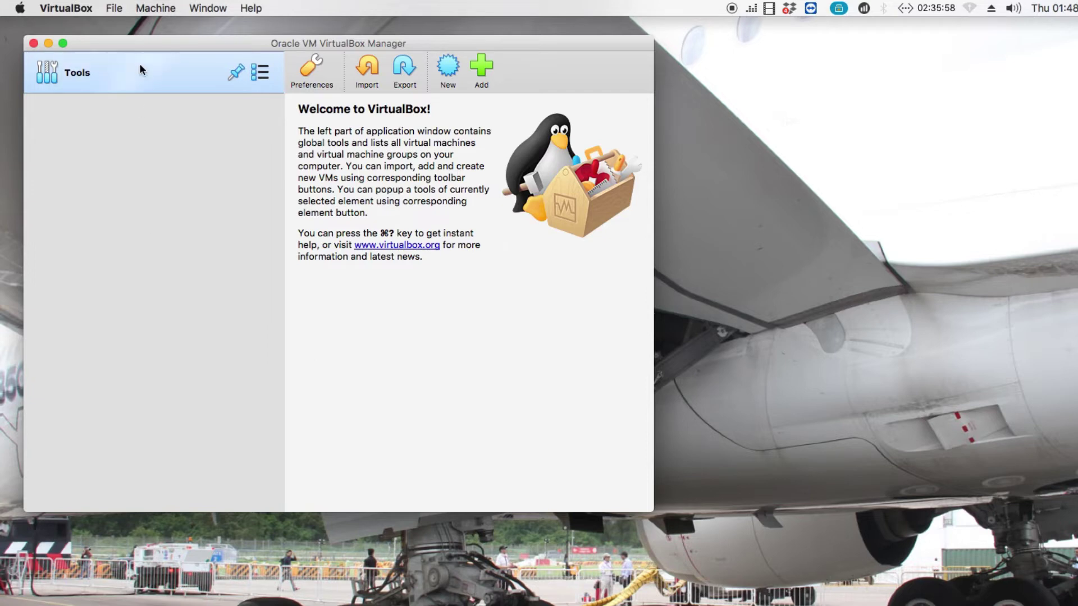
left_click(155, 8)
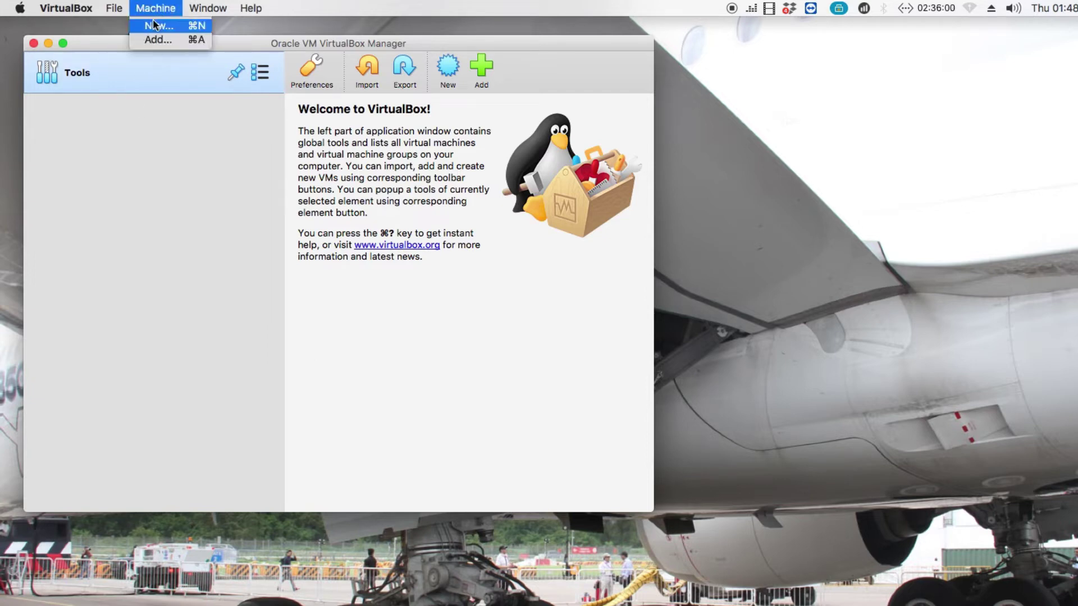
left_click(153, 20)
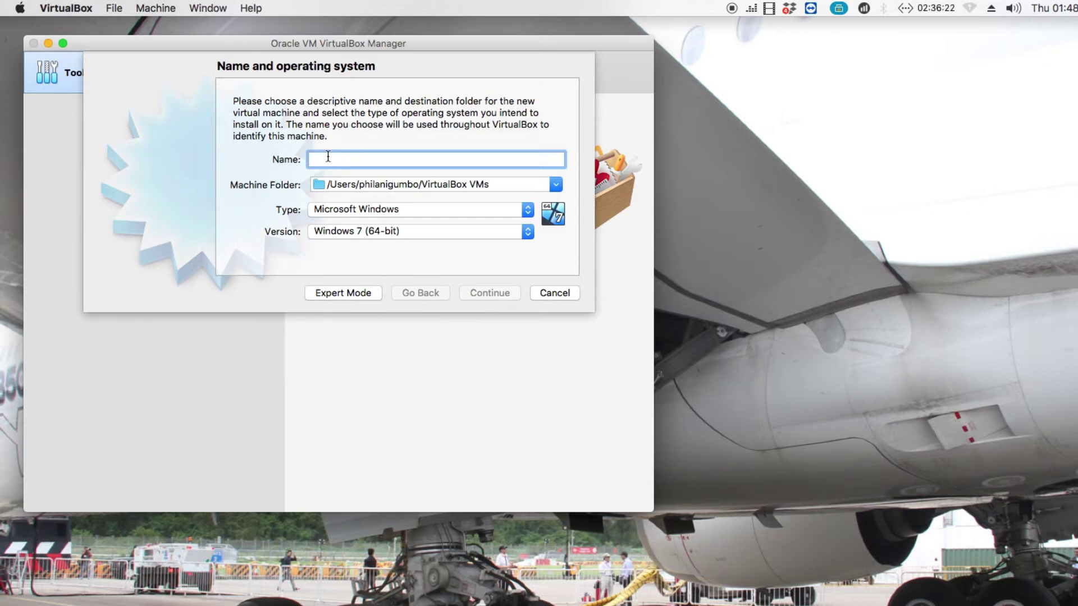
type("WIN")
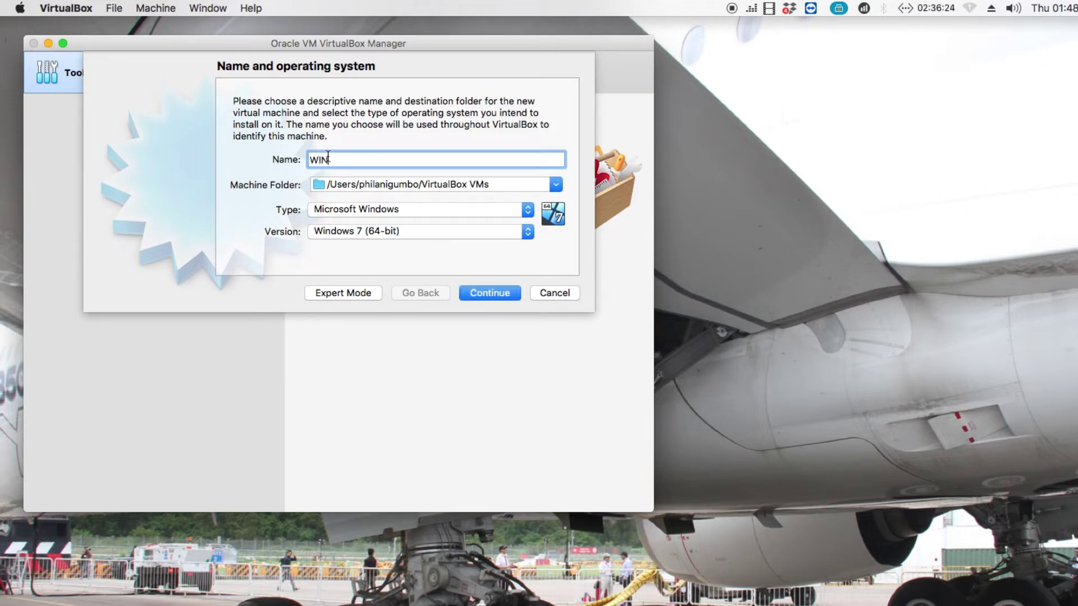
type("DOWS 7 VM")
Choose Microsoft Windows as the type and Windows 7 (64-bit) as the version, and continue to the memory size
left_click(323, 210)
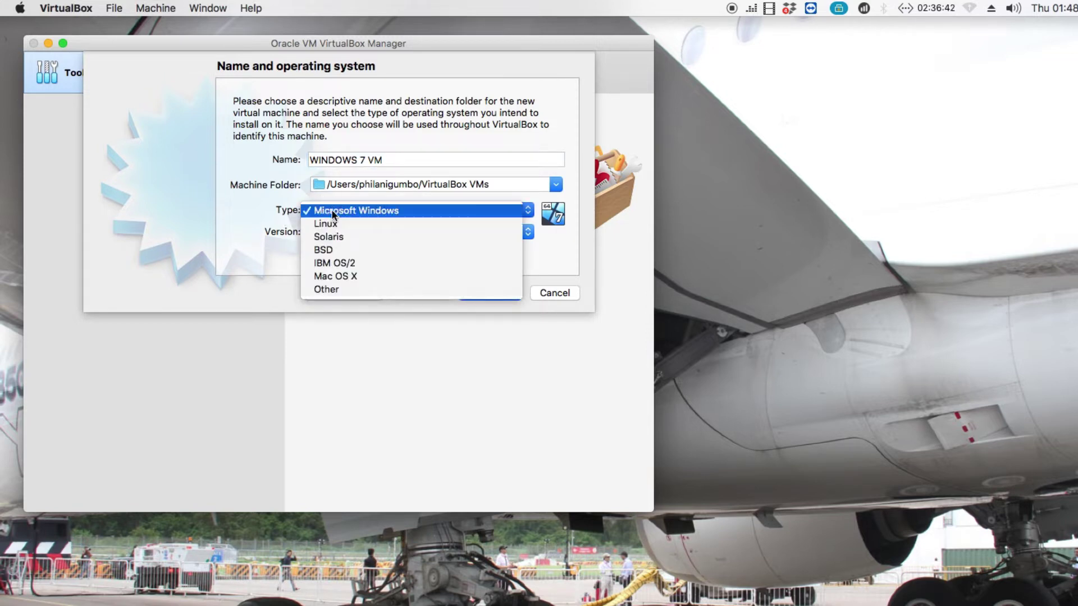
left_click(332, 211)
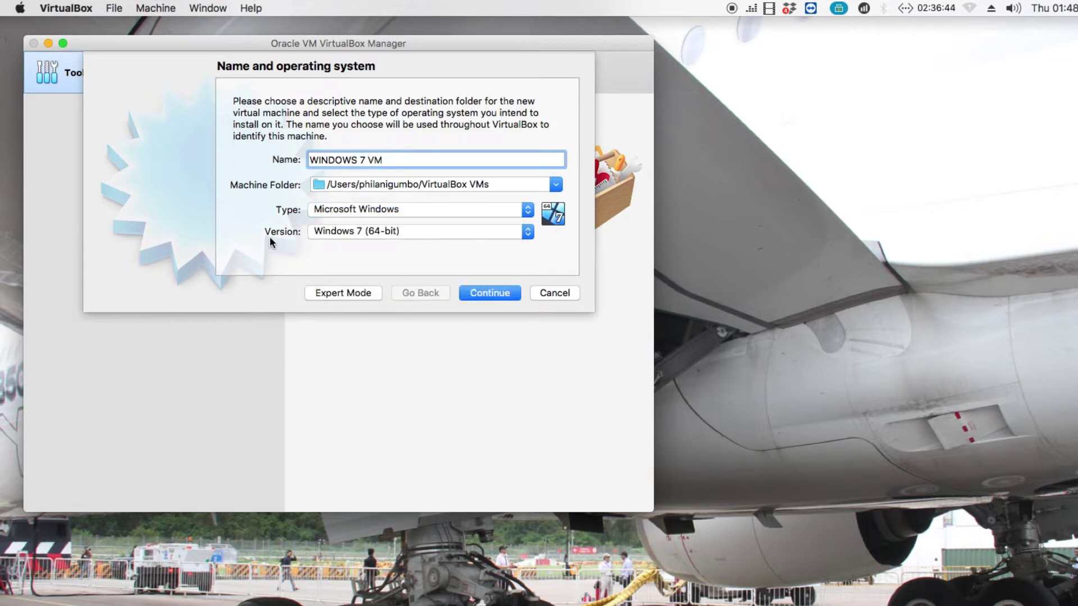
left_click(375, 232)
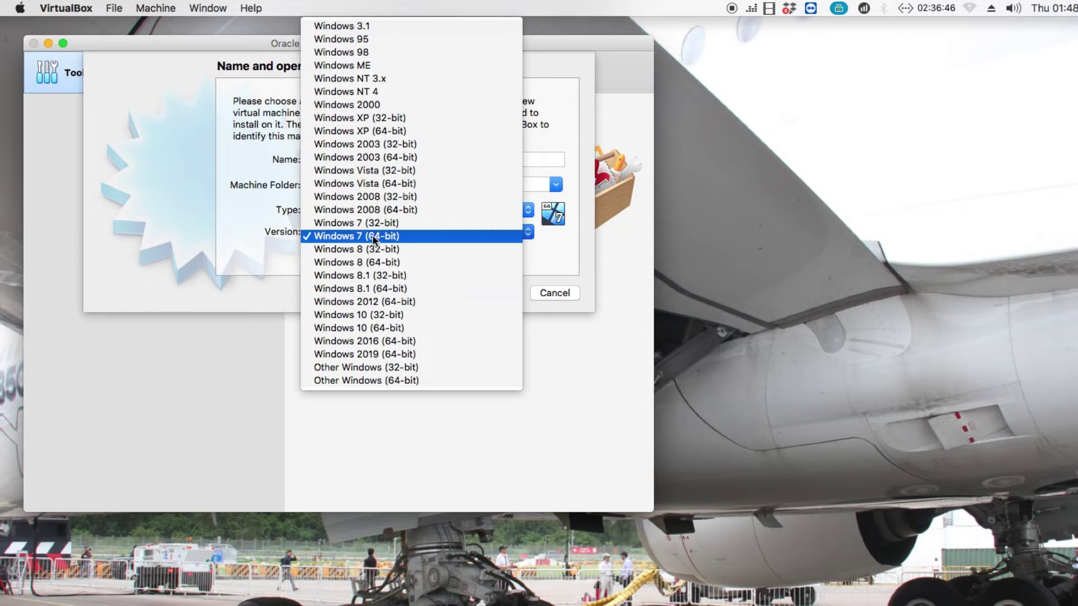
left_click(372, 236)
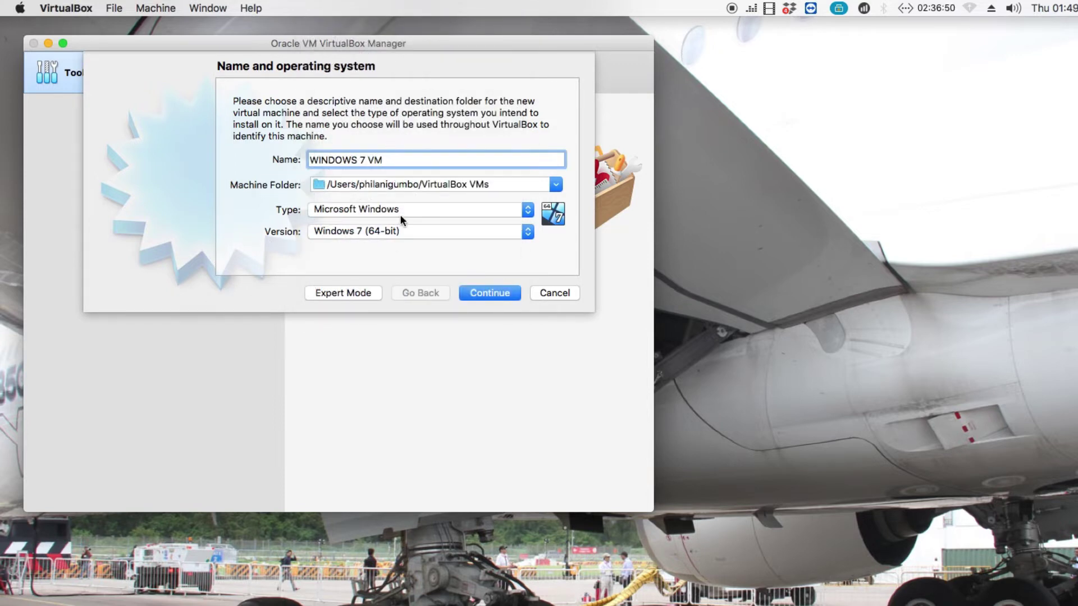
left_click(485, 293)
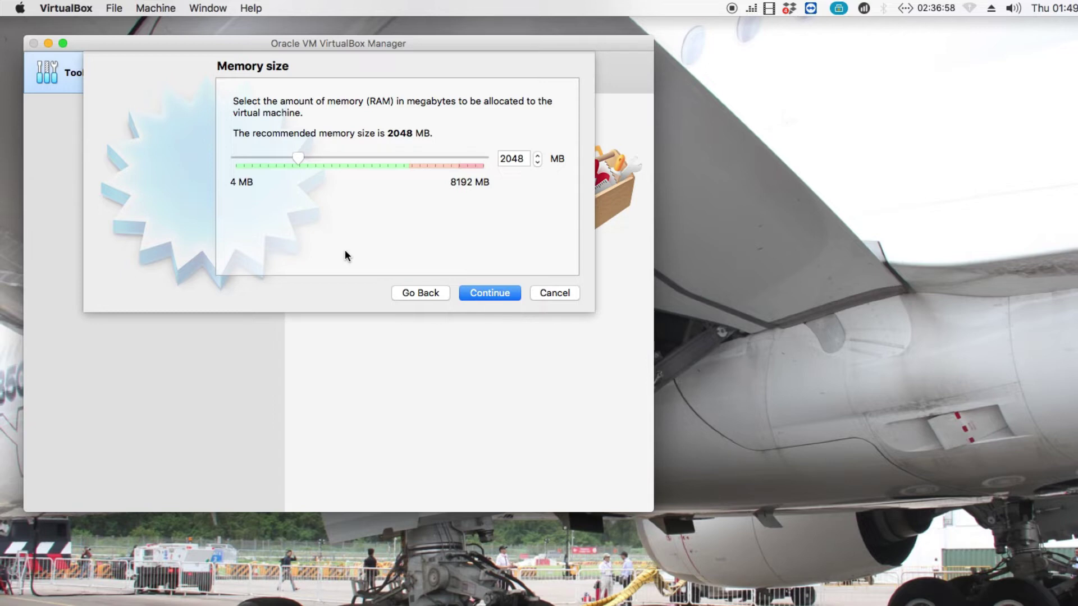
Allocate 2048 MB of memory to the virtual machine and continue to the hard disk options
left_click(520, 160)
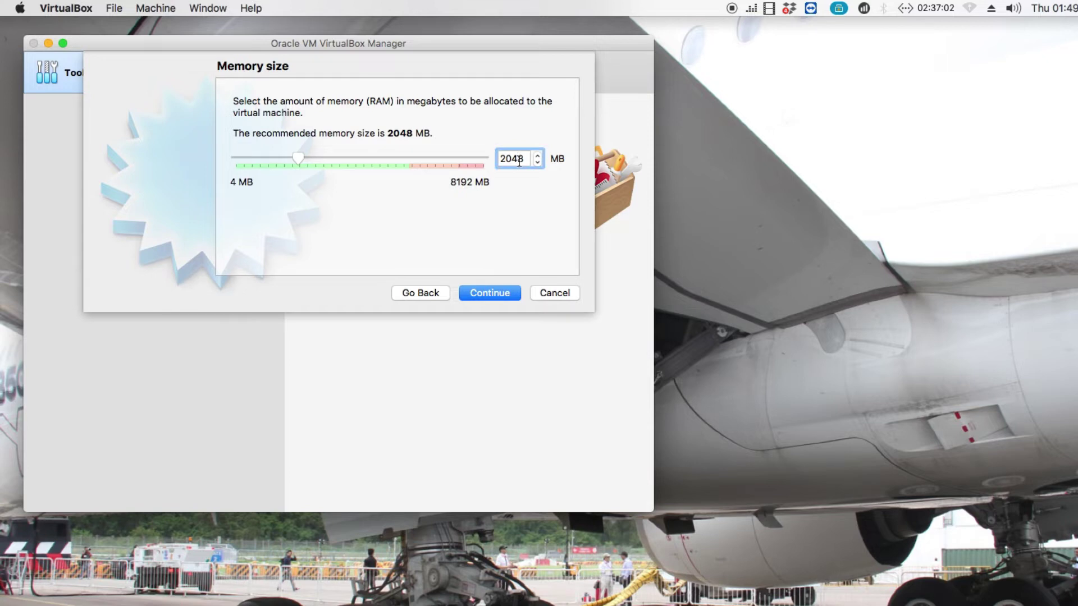
key("super+a")
type("2048")
left_click(482, 291)
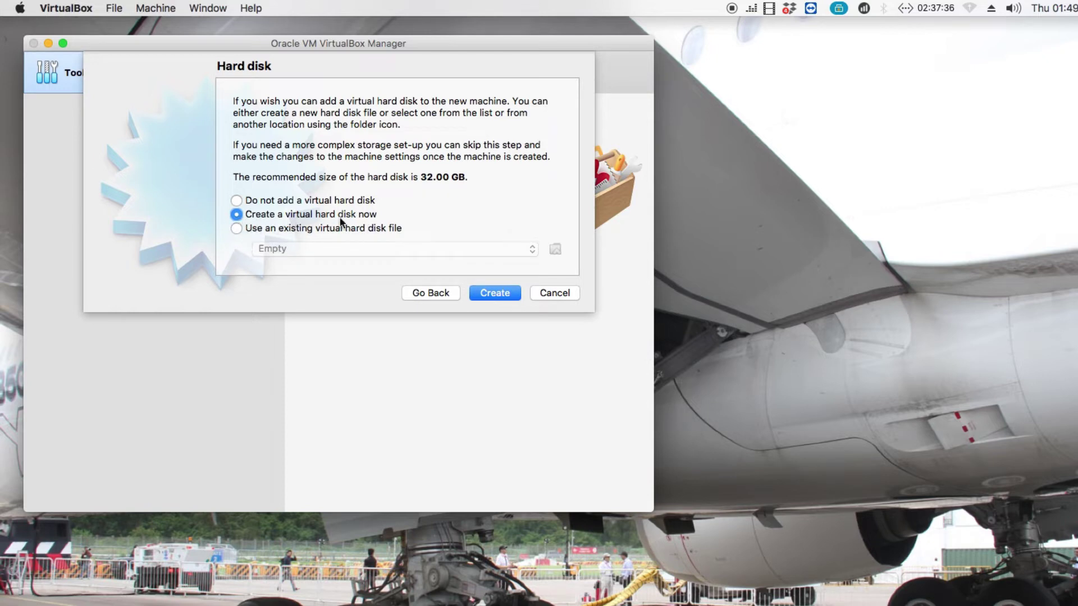
Choose to create a virtual hard disk now, as a dynamically allocated VDI (VirtualBox Disk Image)
left_click(236, 214)
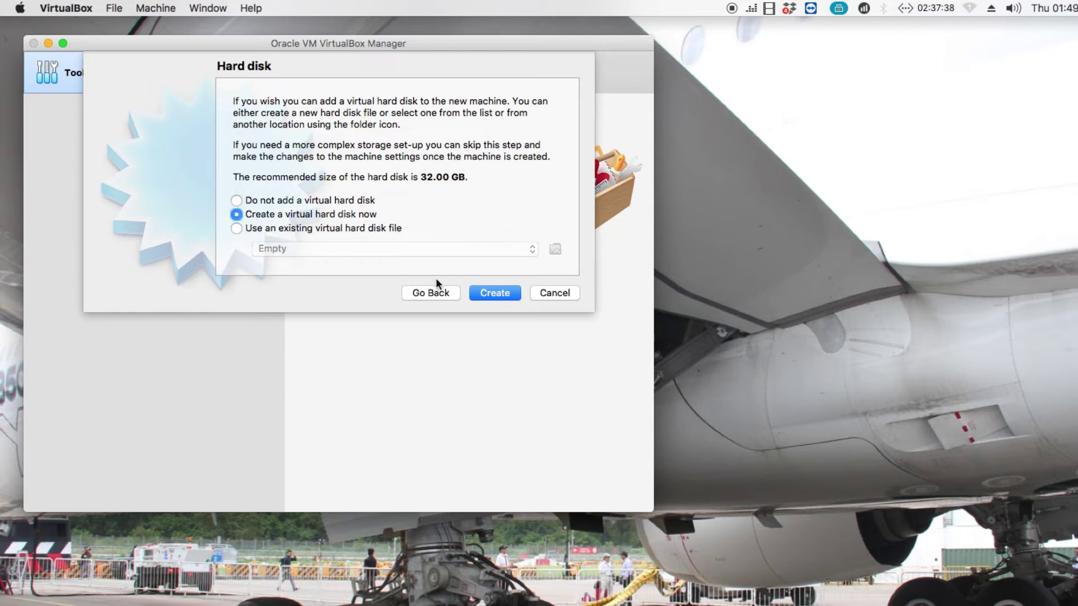
left_click(501, 295)
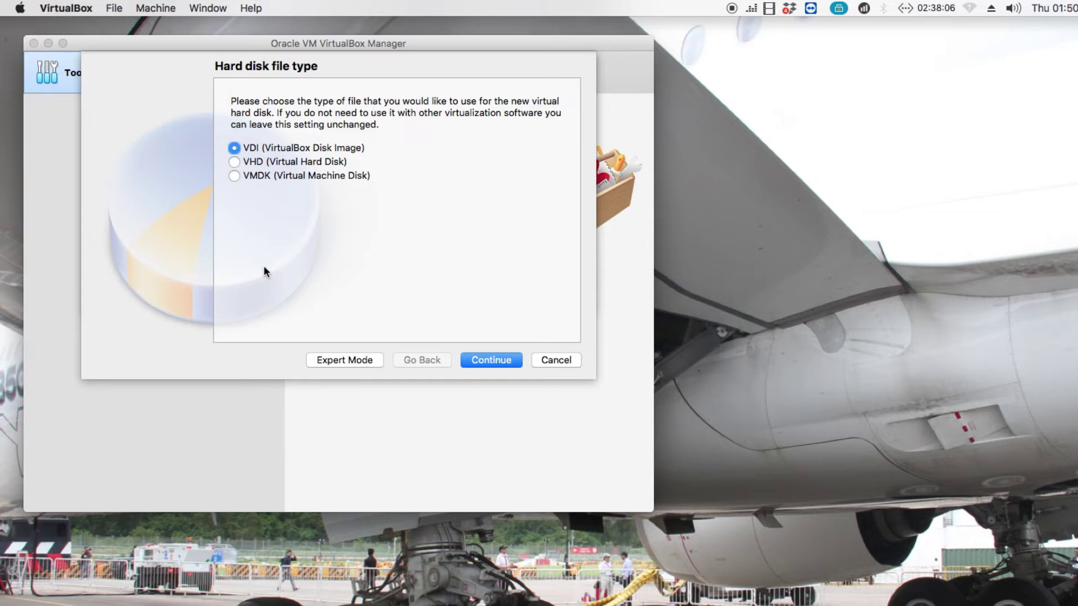
left_click(234, 162)
left_click(233, 149)
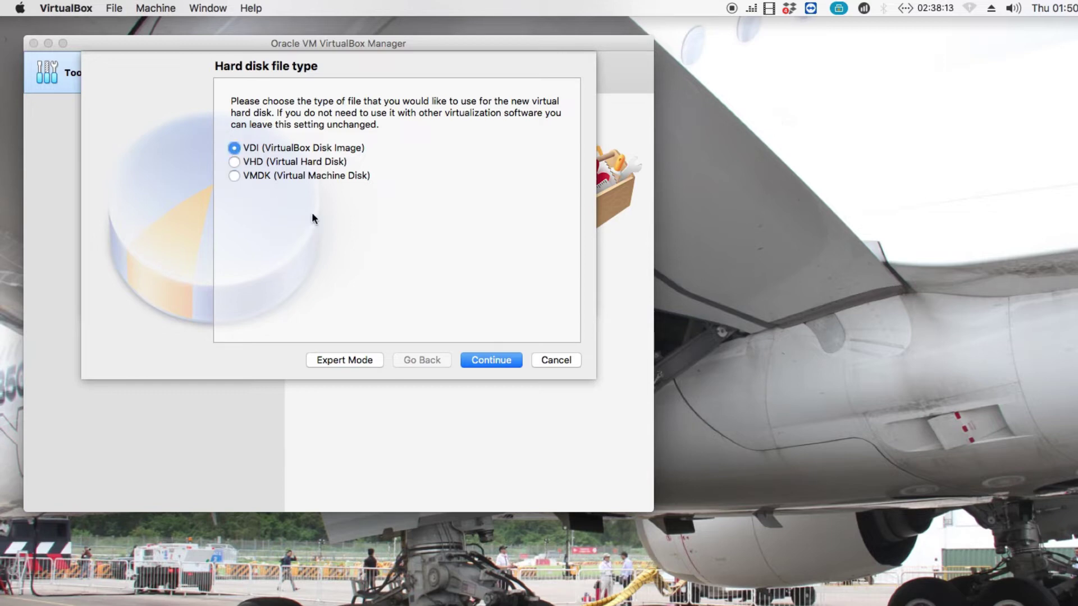
left_click(500, 362)
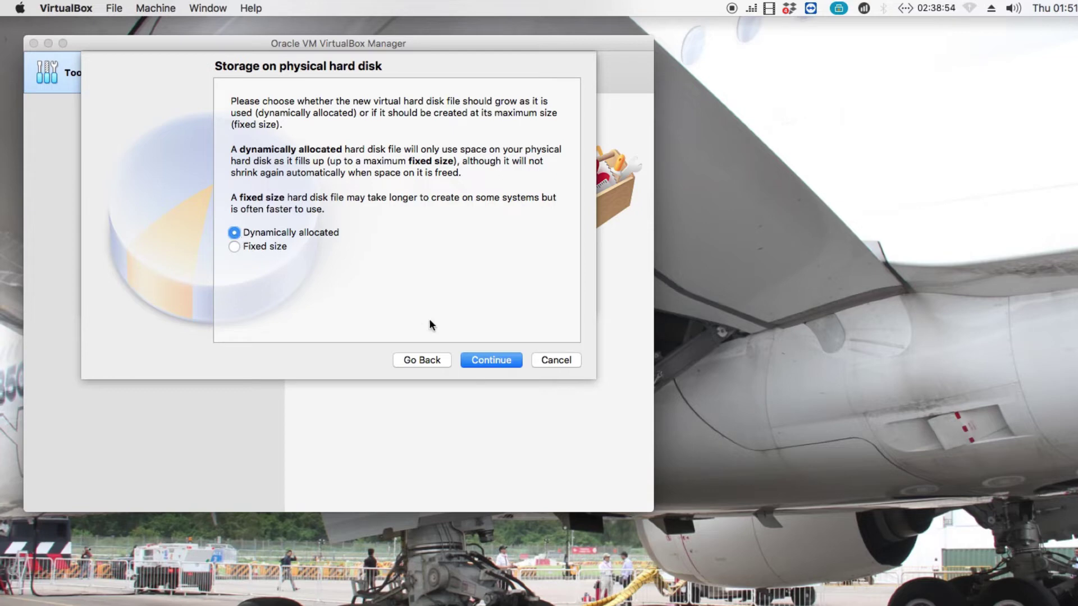
left_click(487, 364)
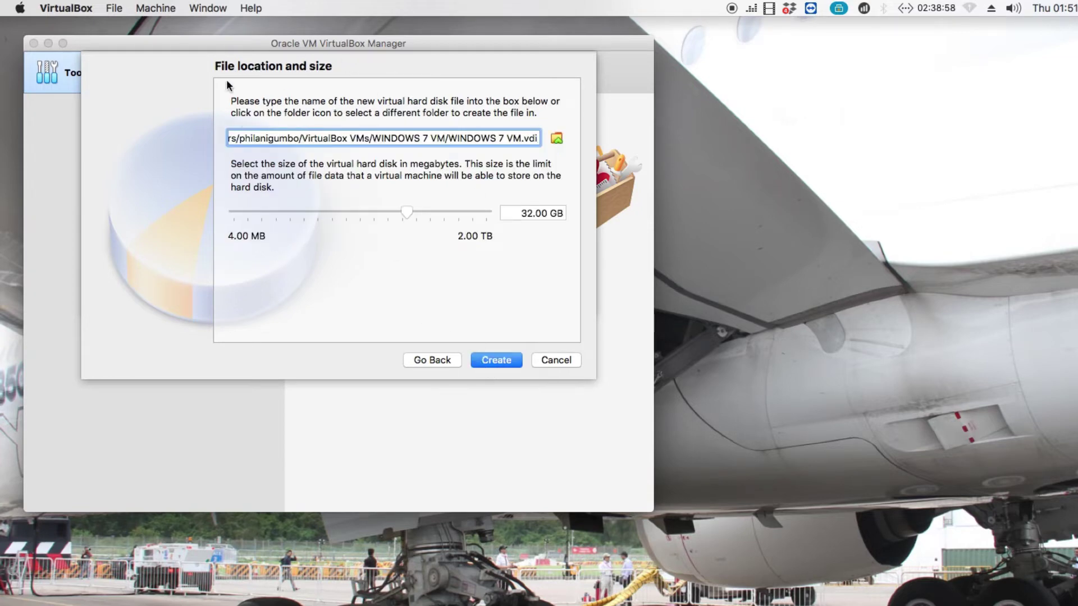
Set the virtual hard disk's size to 50 GB and create it
left_click(523, 214)
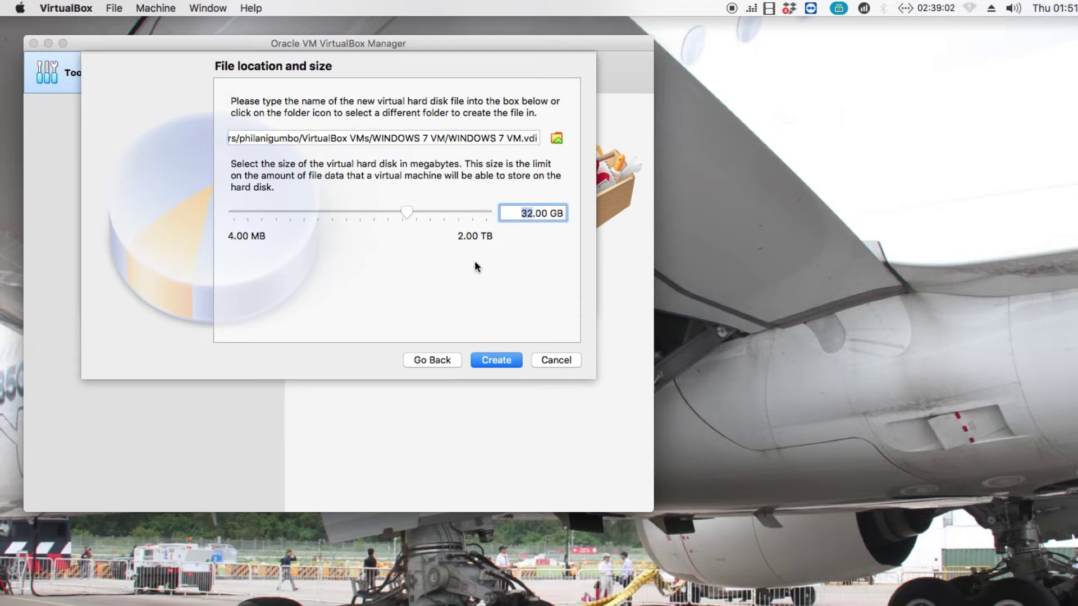
type("50")
left_click(504, 360)
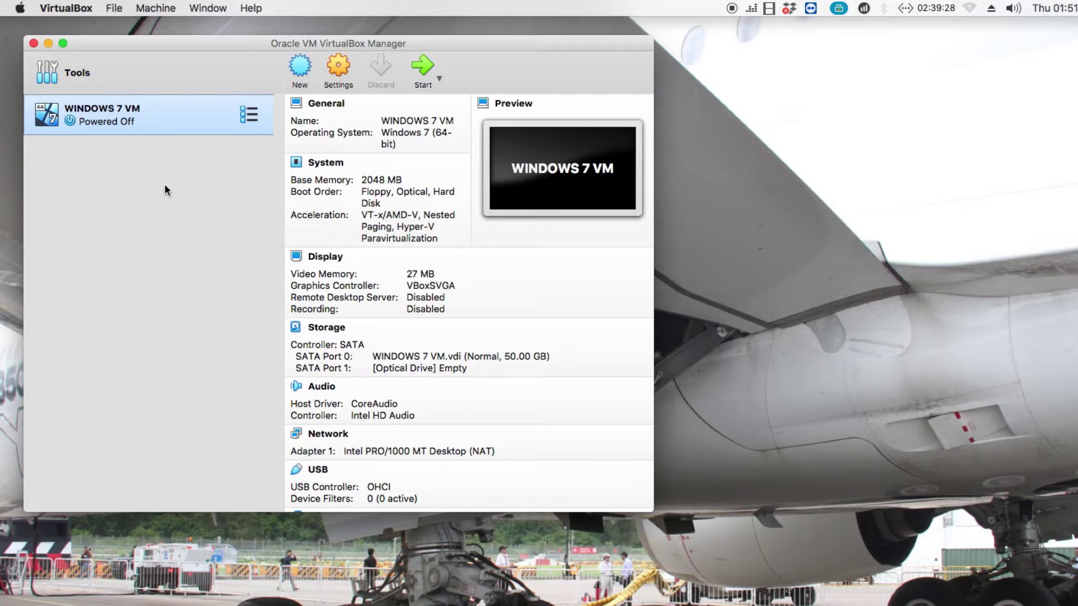
Open the storage settings of WINDOWS 7 VM and begin adding an optical drive to the SATA controller
right_click(176, 128)
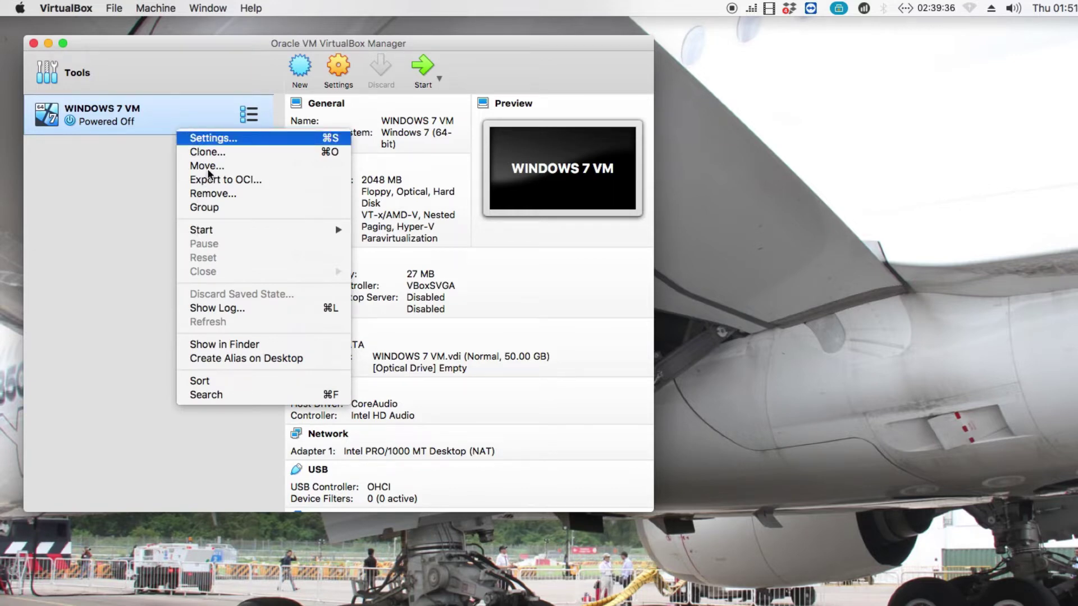
key("Return")
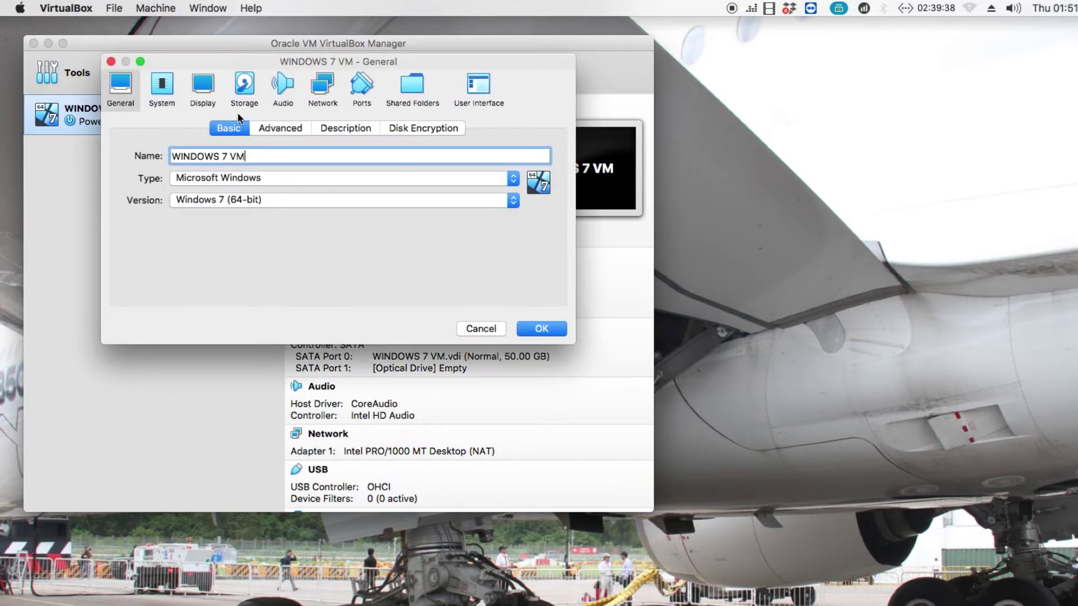
left_click(245, 89)
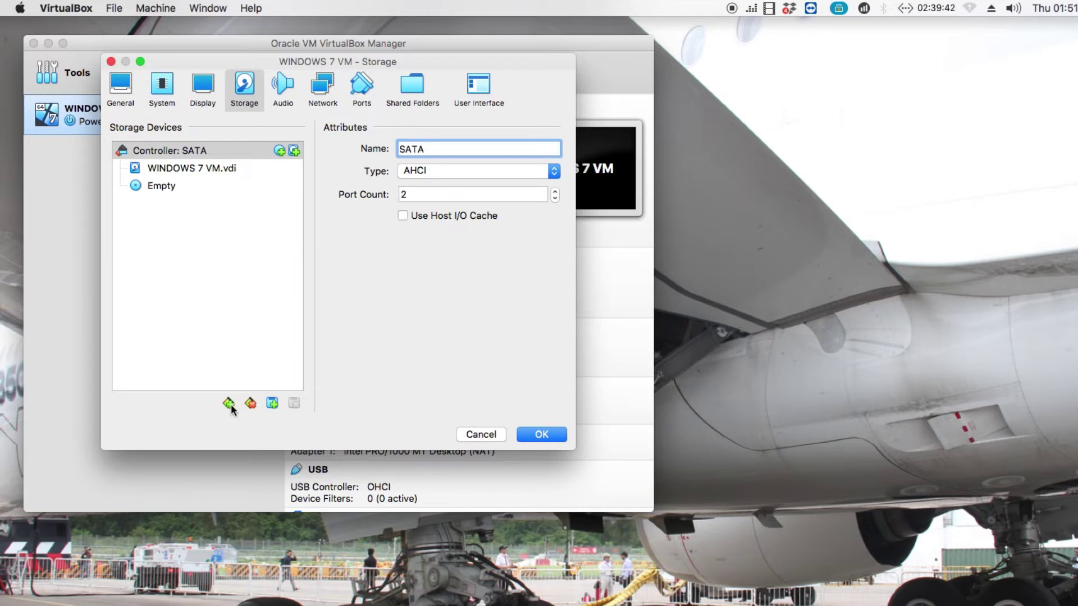
left_click(272, 404)
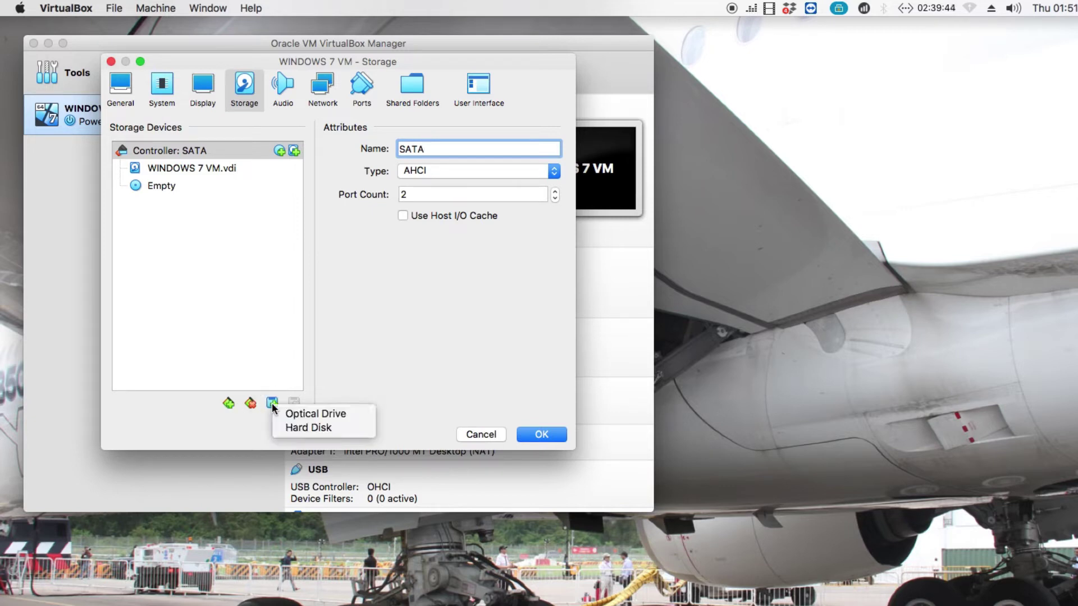
left_click(287, 413)
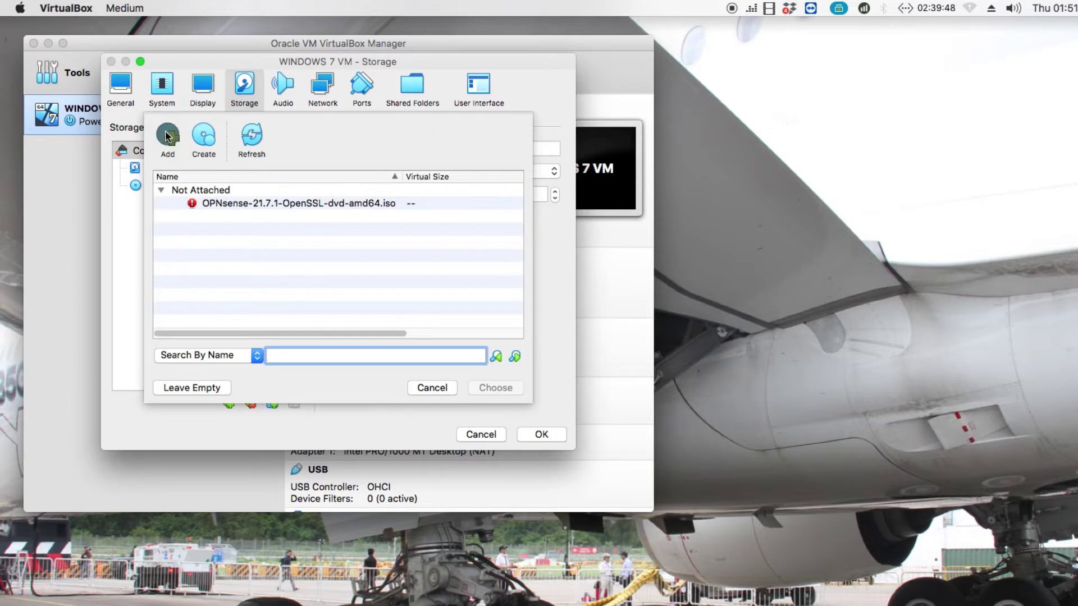
Add Windows7x64.iso from My stuff > Stuff > Documents > SOFTWARE to the disk image list and choose it for the new optical drive
left_click(168, 135)
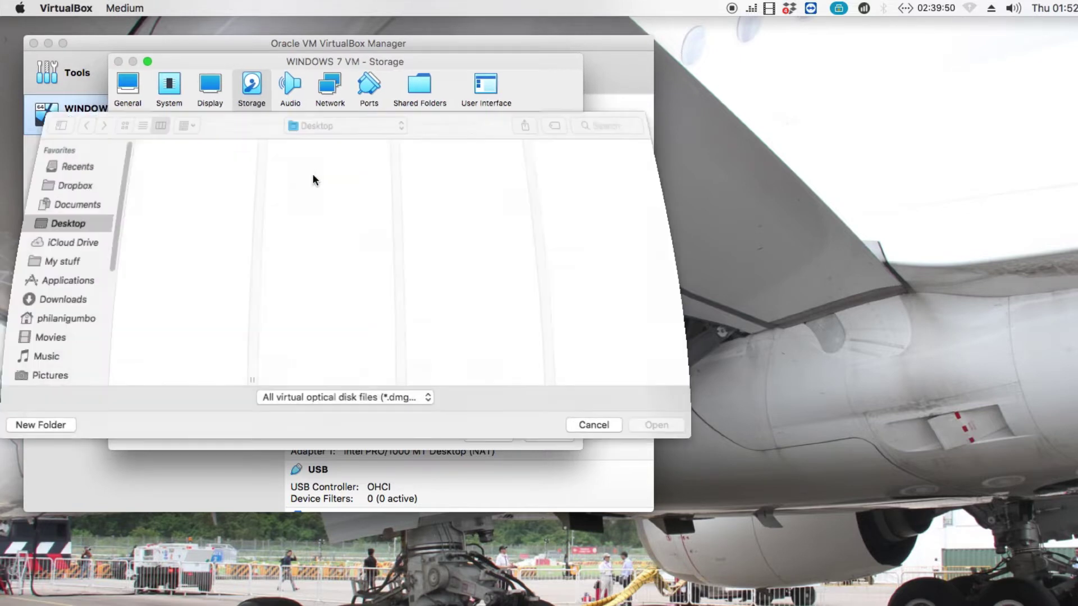
left_click(70, 260)
left_click(158, 159)
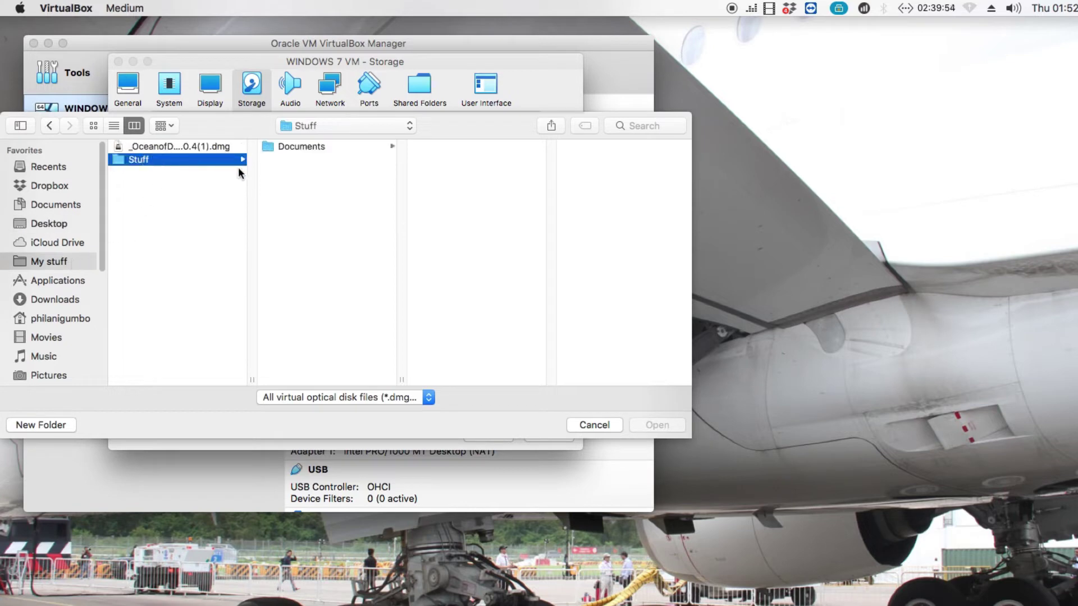
left_click(299, 148)
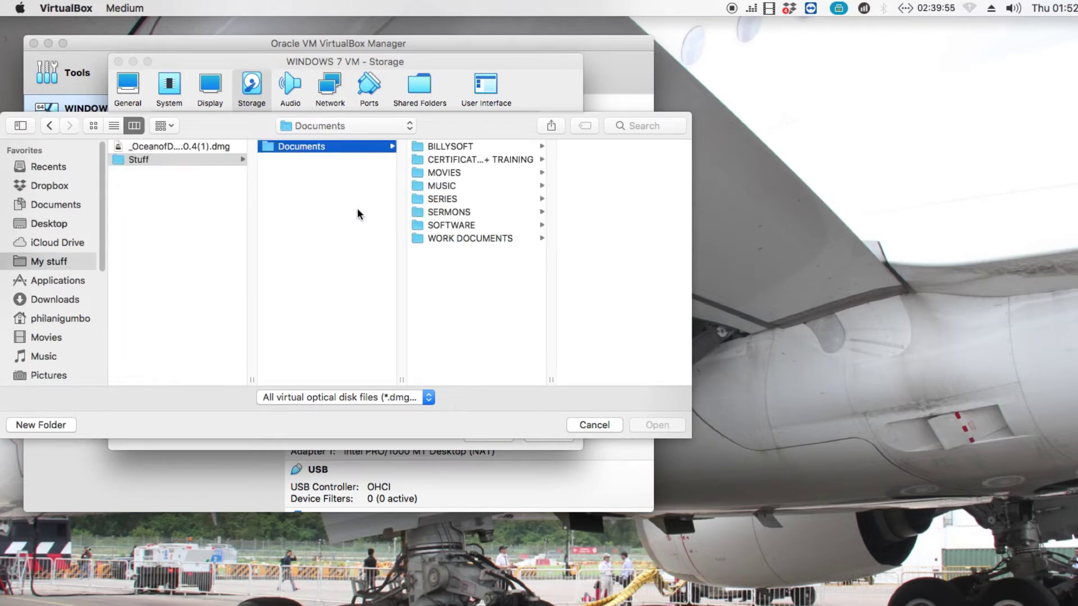
left_click(450, 224)
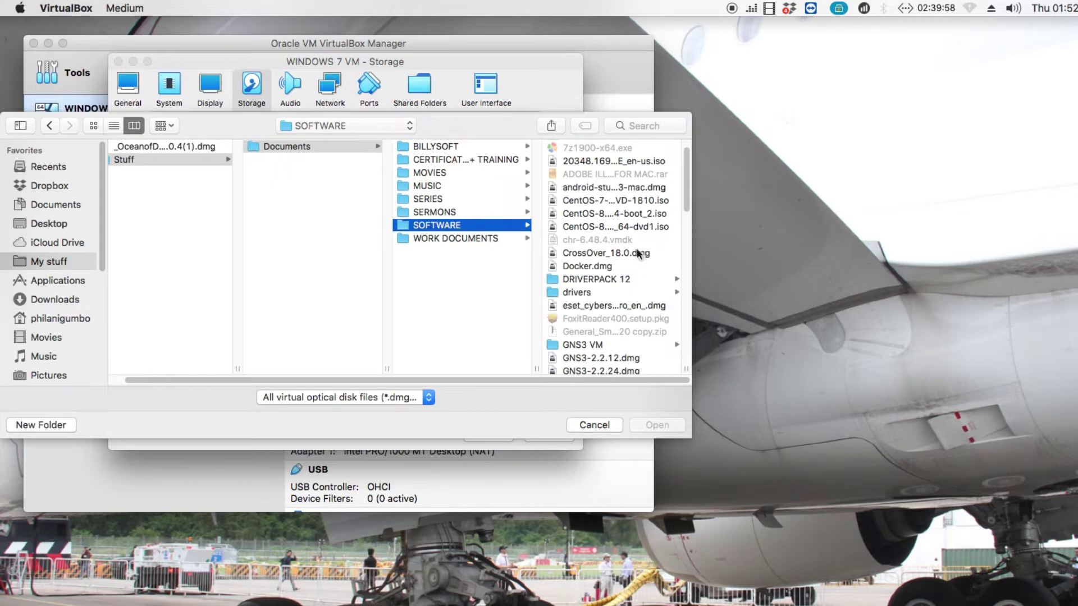
left_click_drag(685, 187, 683, 335)
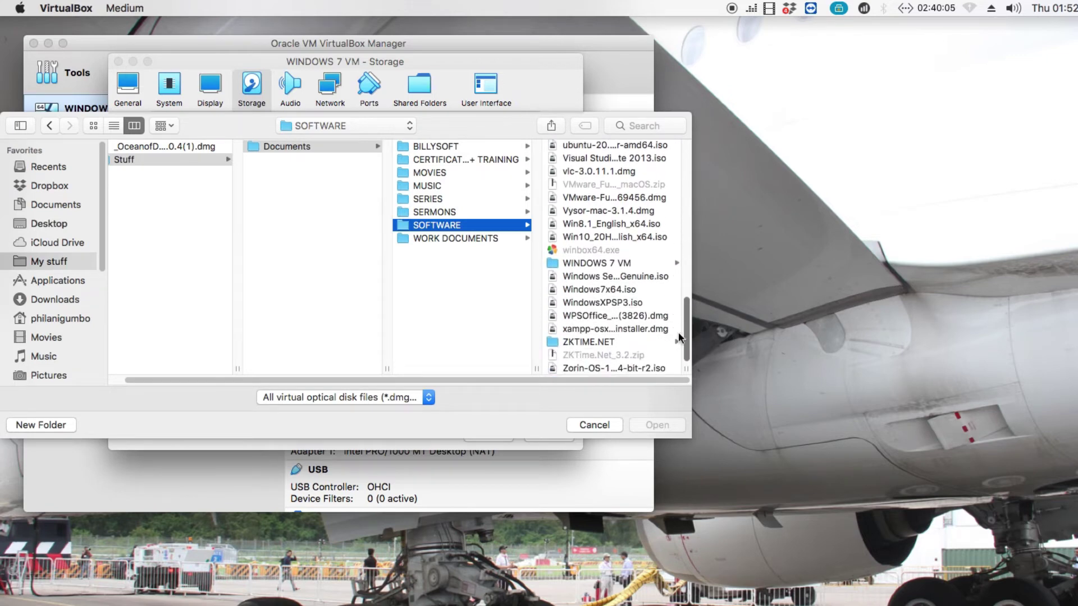
left_click(600, 288)
left_click(656, 425)
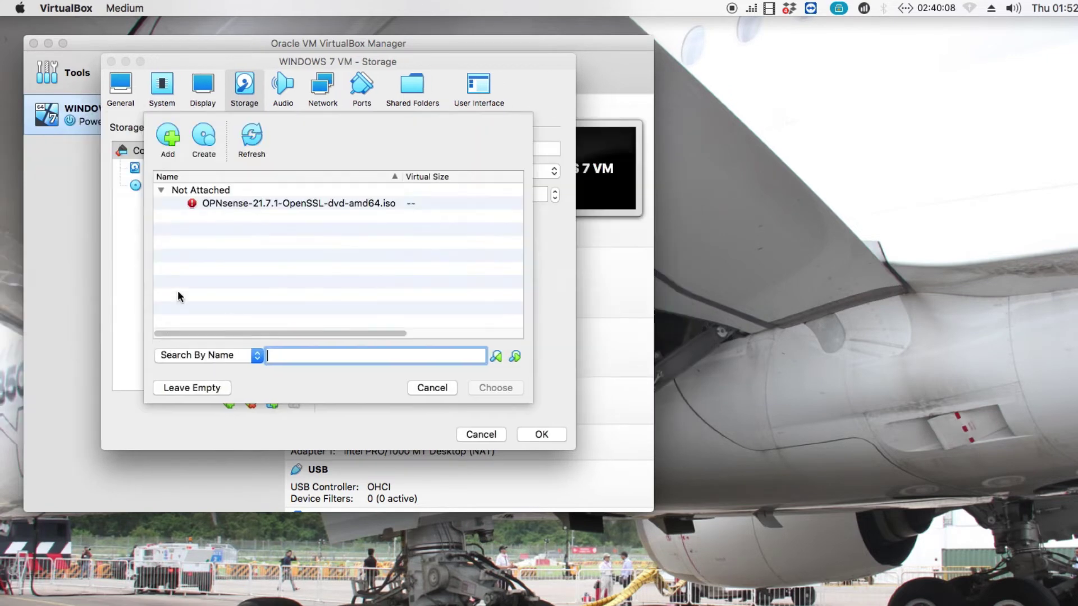
left_click(216, 212)
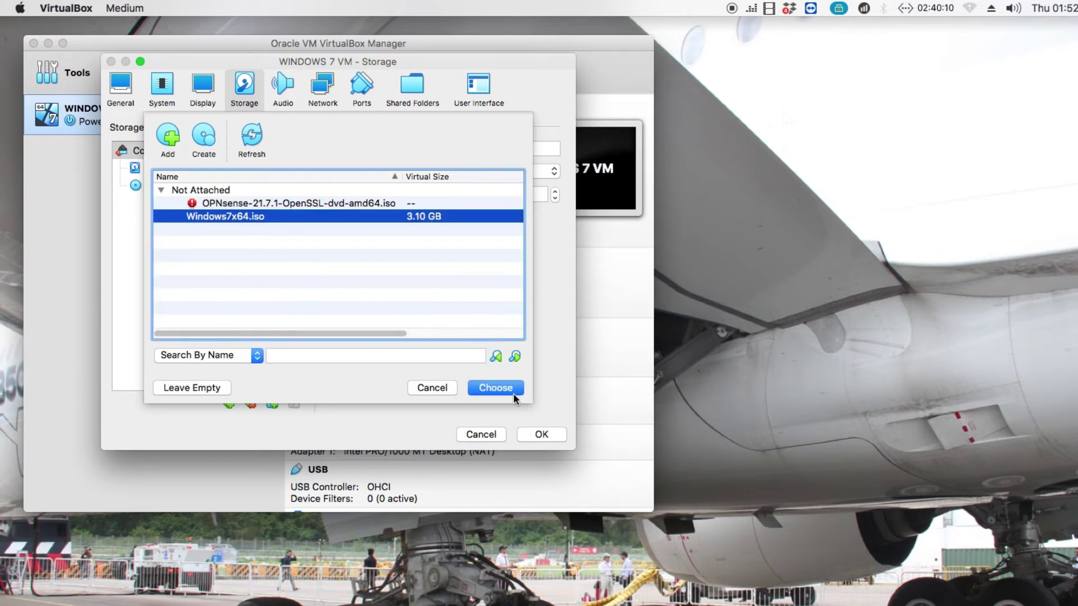
left_click(495, 388)
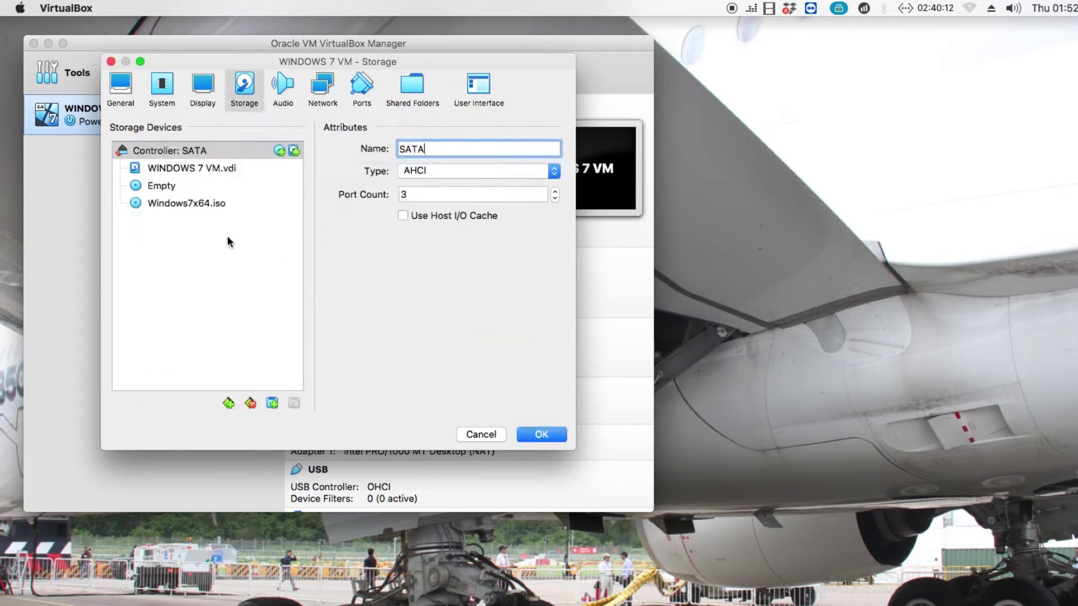
Remove the Empty optical drive from the SATA controller and save the machine's settings
left_click(173, 200)
left_click(172, 193)
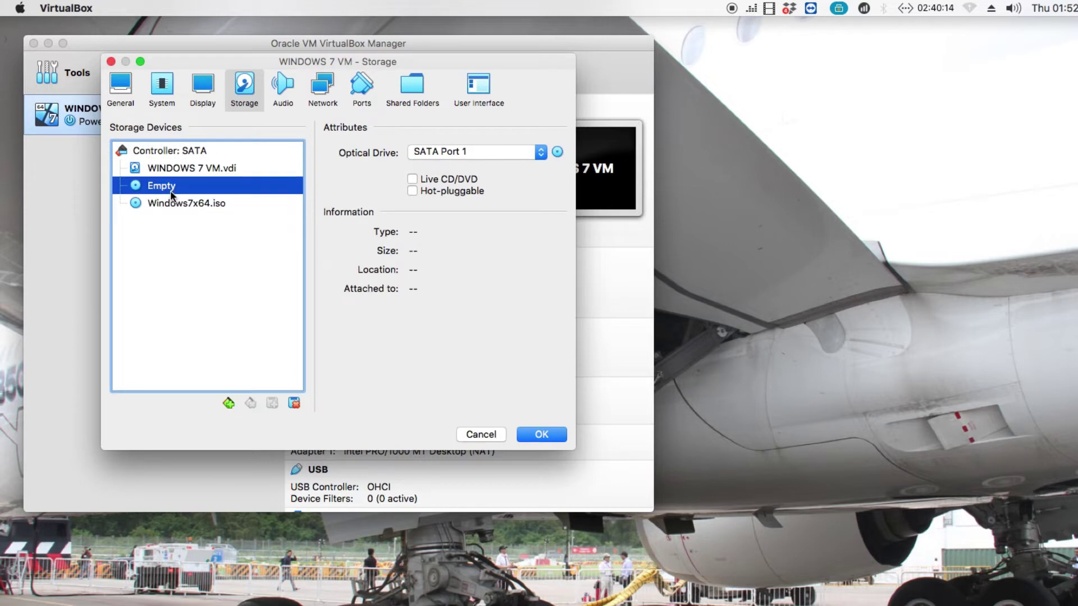
left_click(294, 403)
left_click(530, 438)
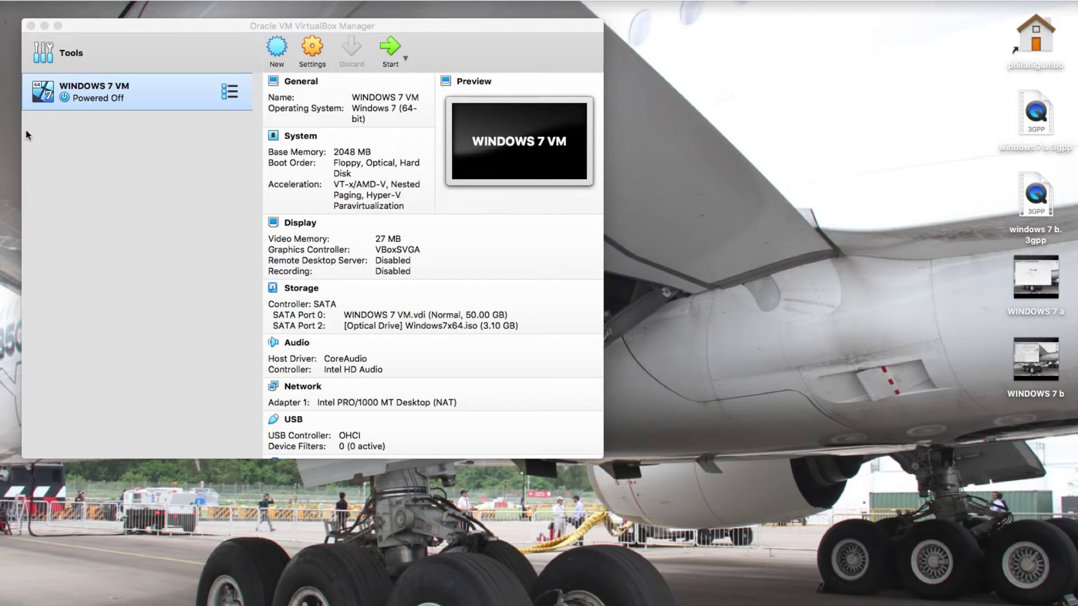
Start the WINDOWS 7 VM virtual machine so it boots from the attached ISO
right_click(175, 91)
right_click(180, 93)
right_click(194, 107)
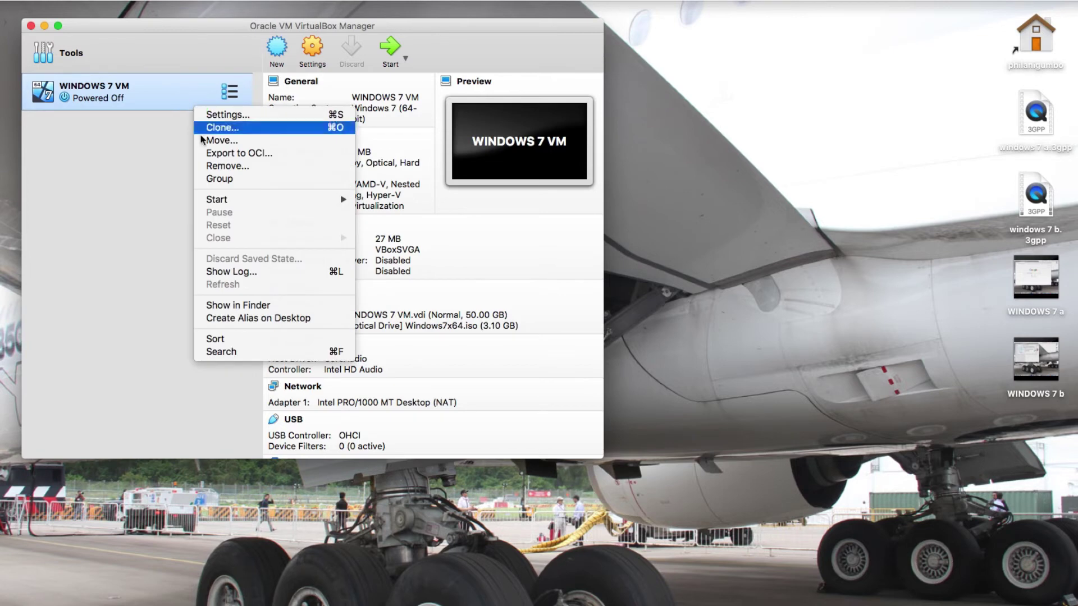
mouse_move(216, 201)
left_click(394, 202)
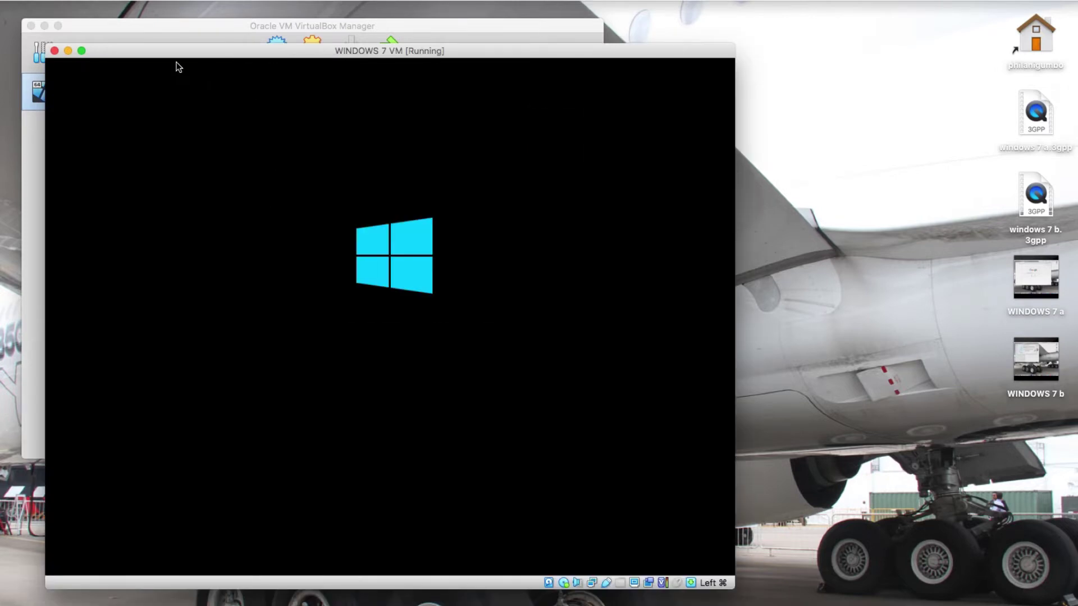
Set the time and currency format to English (South Africa) in Windows Setup and continue with the other preferences as they are
left_click_drag(151, 56, 158, 75)
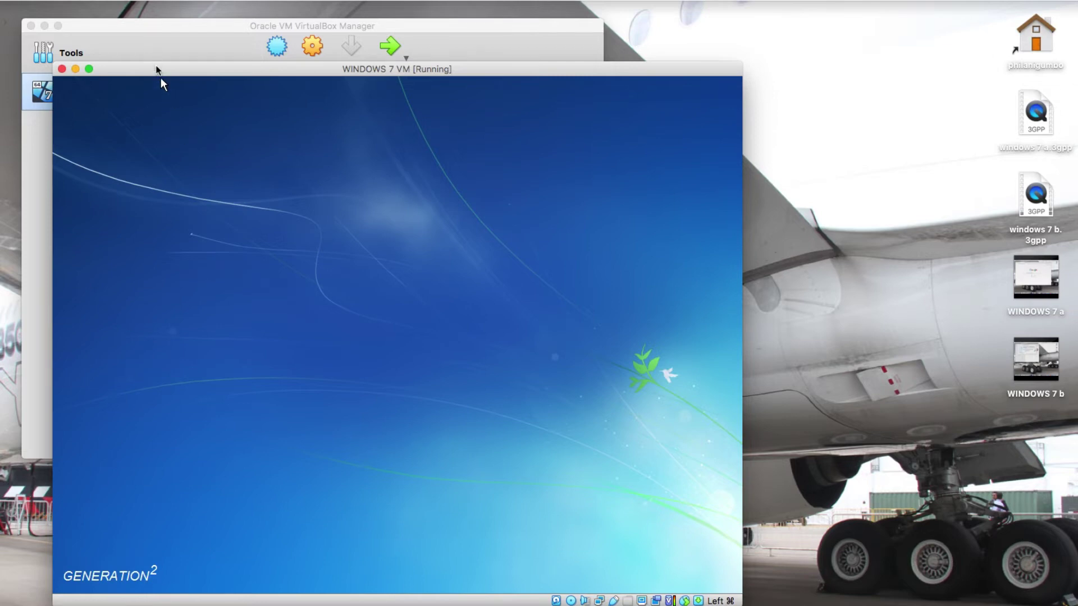
left_click_drag(161, 73, 153, 74)
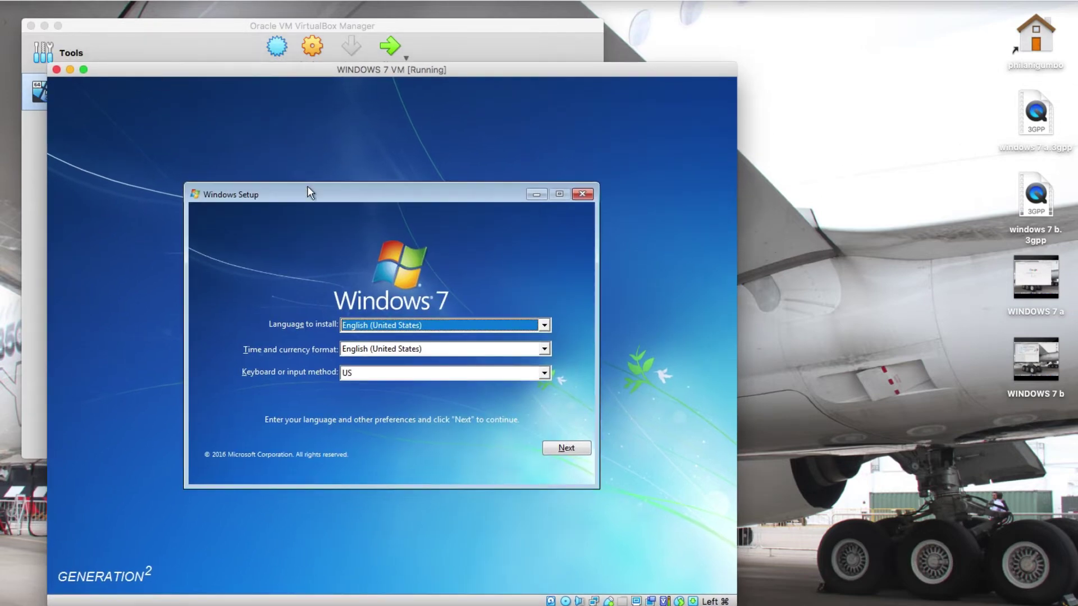
left_click_drag(306, 189, 273, 151)
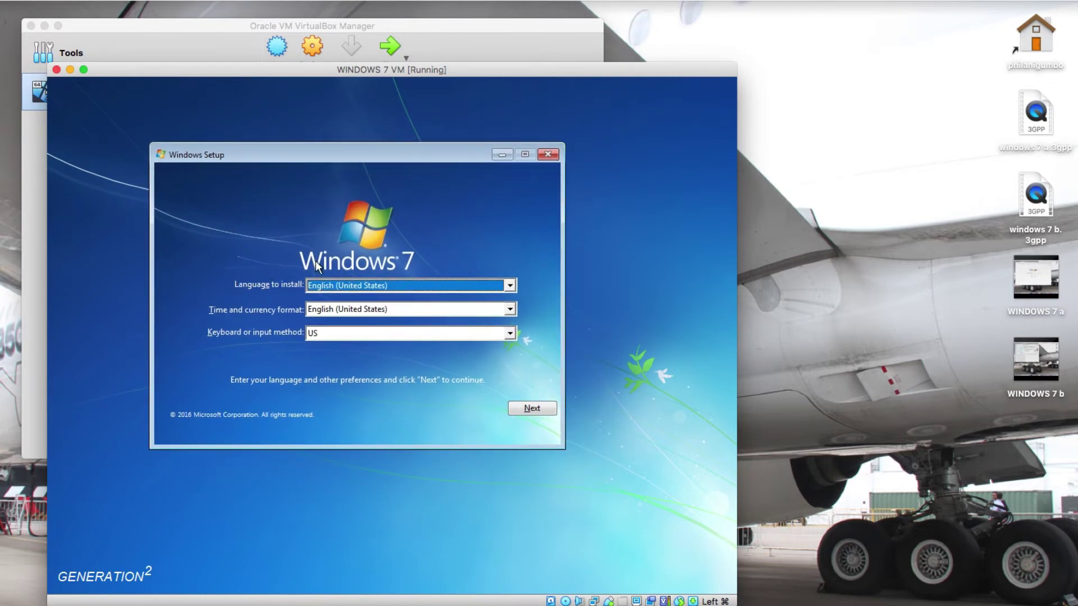
left_click(334, 286)
left_click(344, 298)
left_click(322, 308)
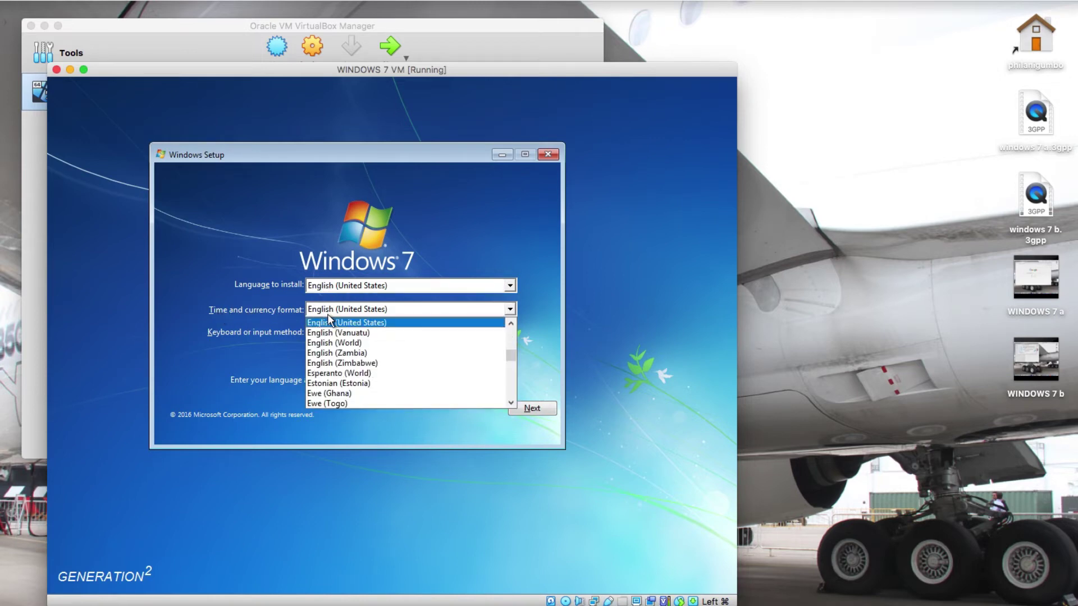
mouse_move(511, 355)
left_mouse_down()
mouse_move(509, 339)
mouse_move(513, 362)
left_mouse_up()
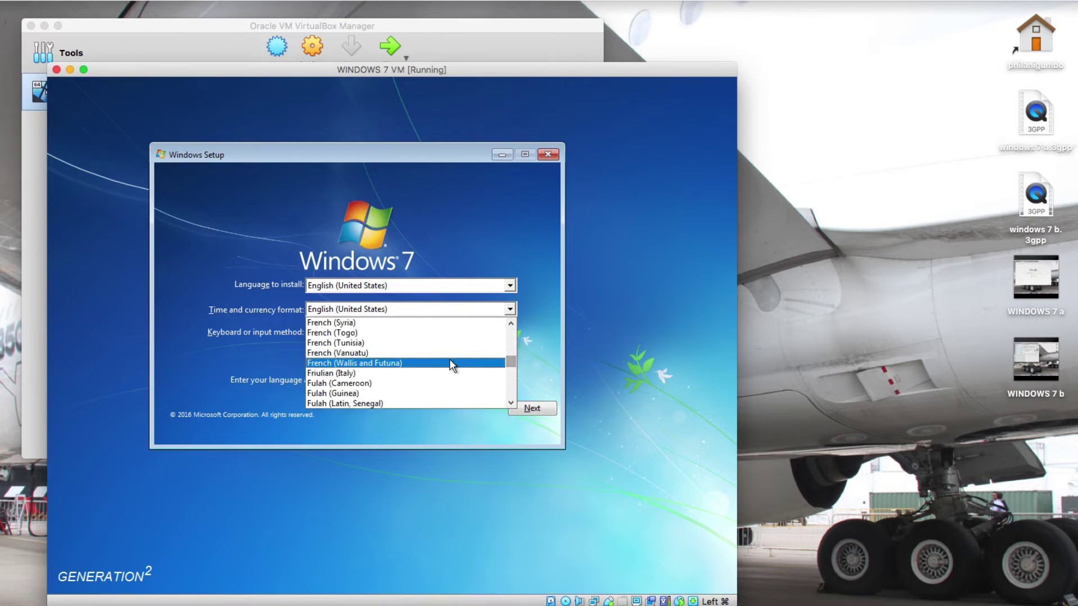
scroll(440, 362, "up", 6)
scroll(442, 368, "up", 10)
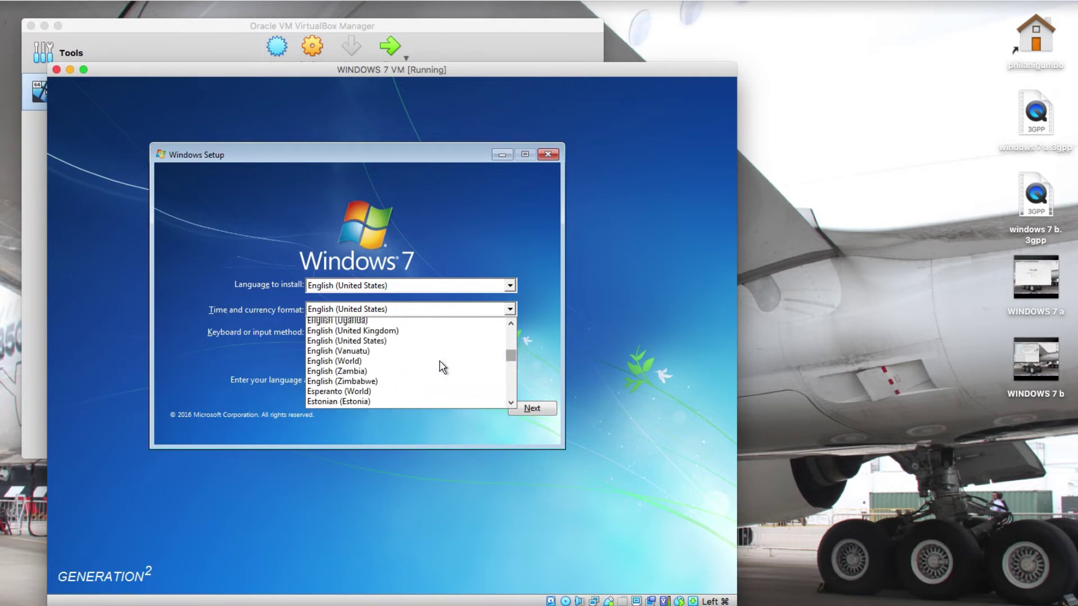
scroll(443, 368, "down", 4)
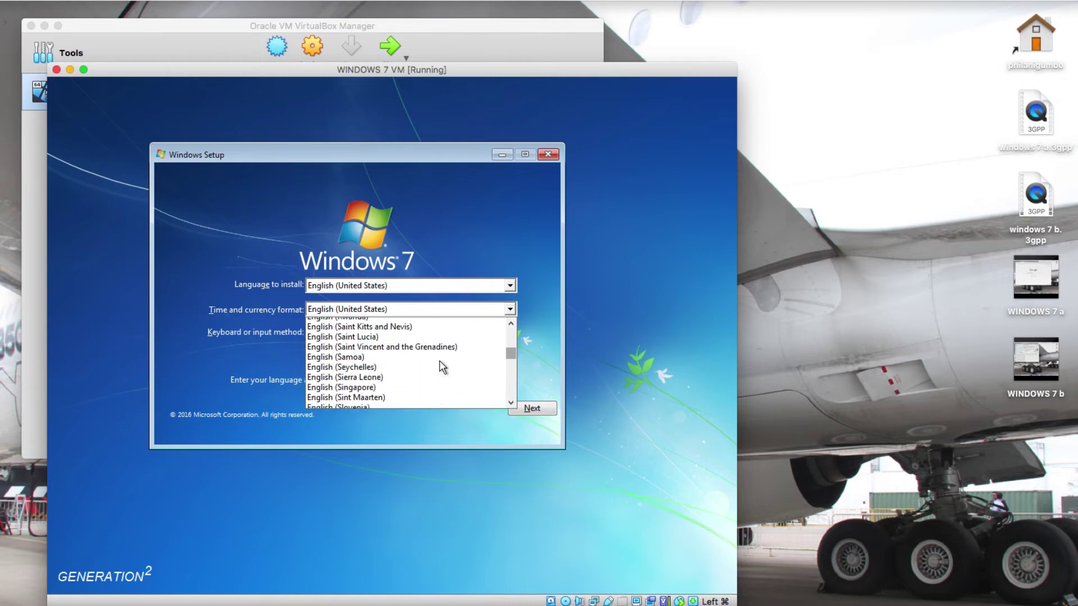
scroll(443, 367, "up", 3)
scroll(443, 367, "down", 2)
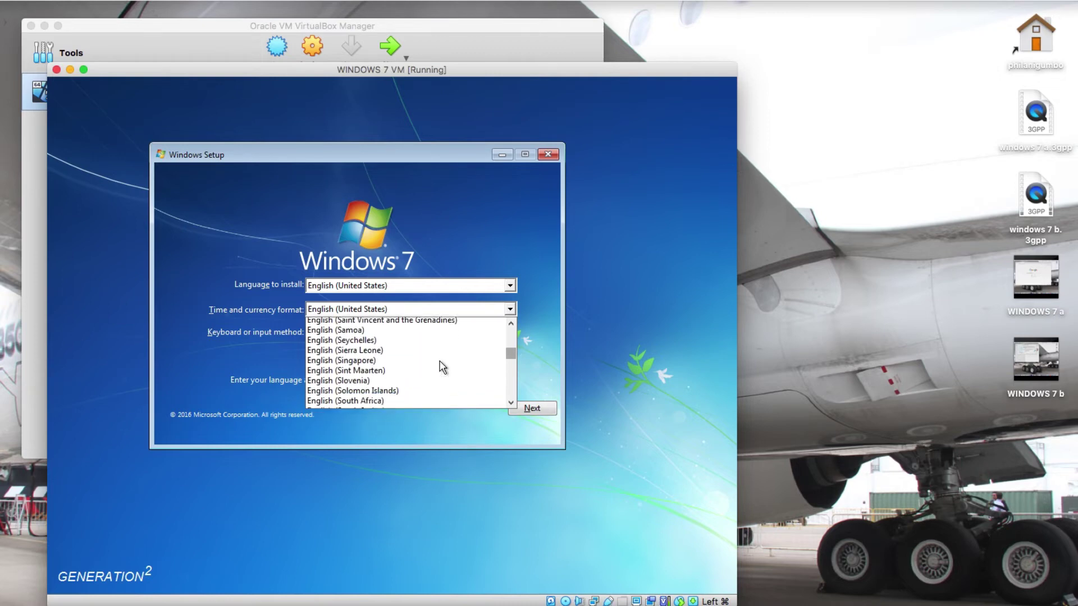
left_click(362, 373)
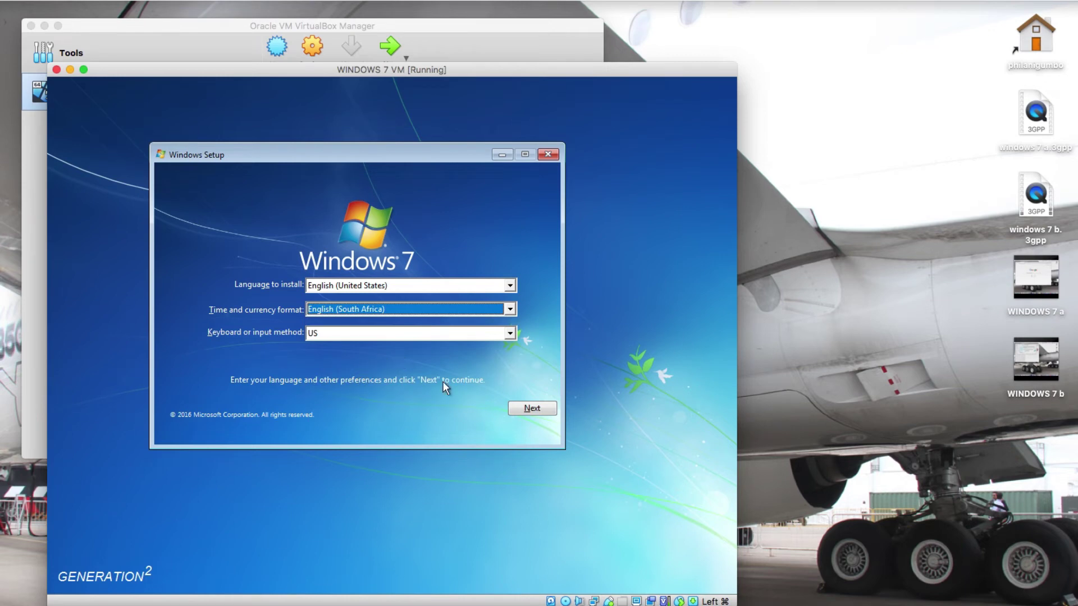
left_click(530, 409)
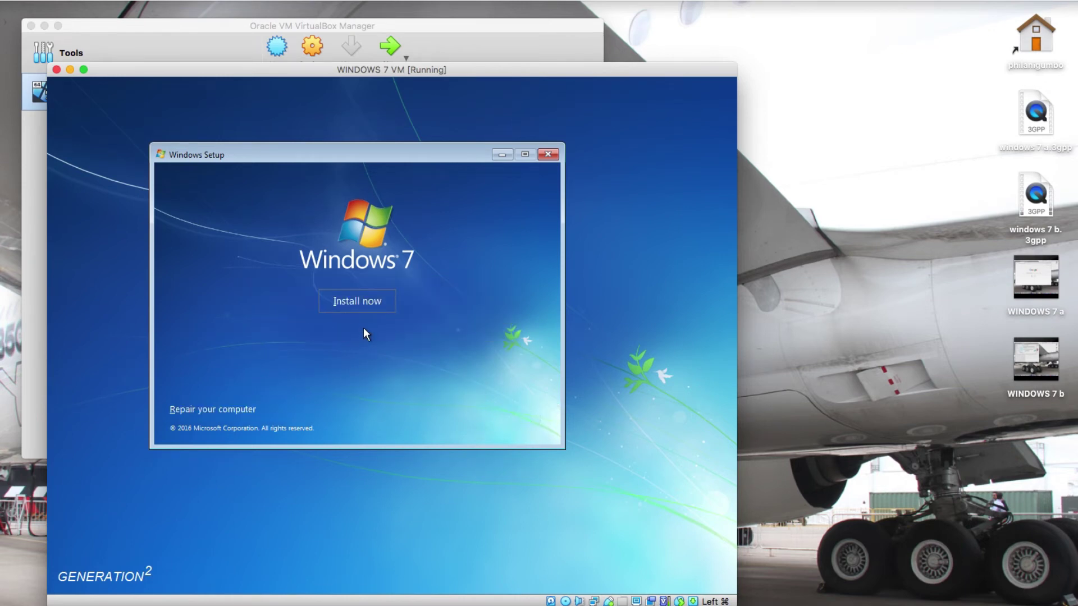
Begin the Windows 7 installation and choose the Windows 7 Professional OEM x64 edition as the operating system to install
left_click(359, 302)
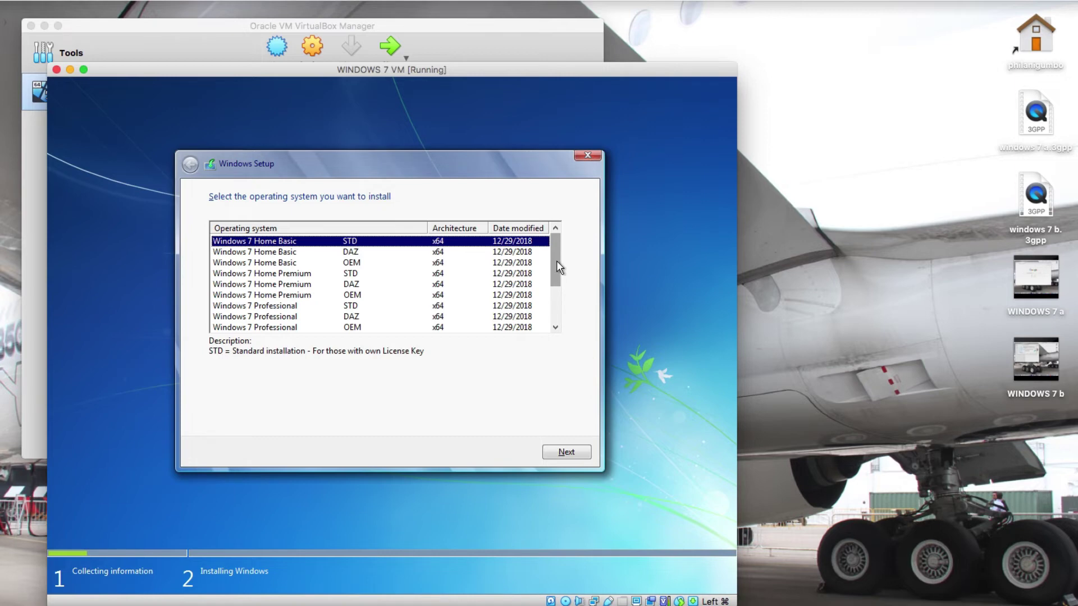
left_click_drag(557, 260, 557, 273)
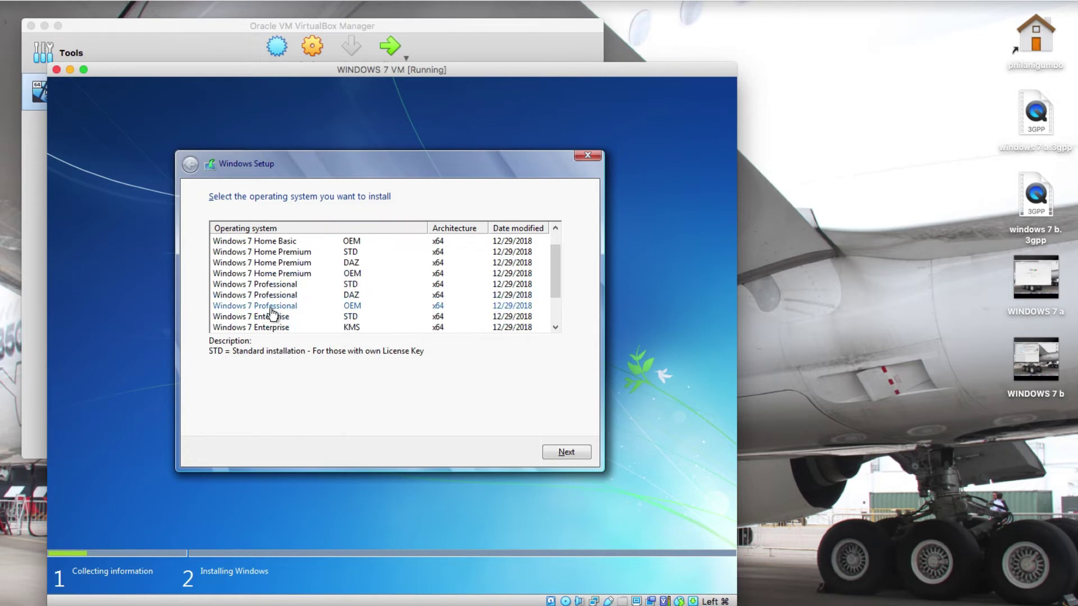
mouse_move(556, 267)
left_mouse_down()
mouse_move(553, 303)
mouse_move(556, 284)
left_mouse_up()
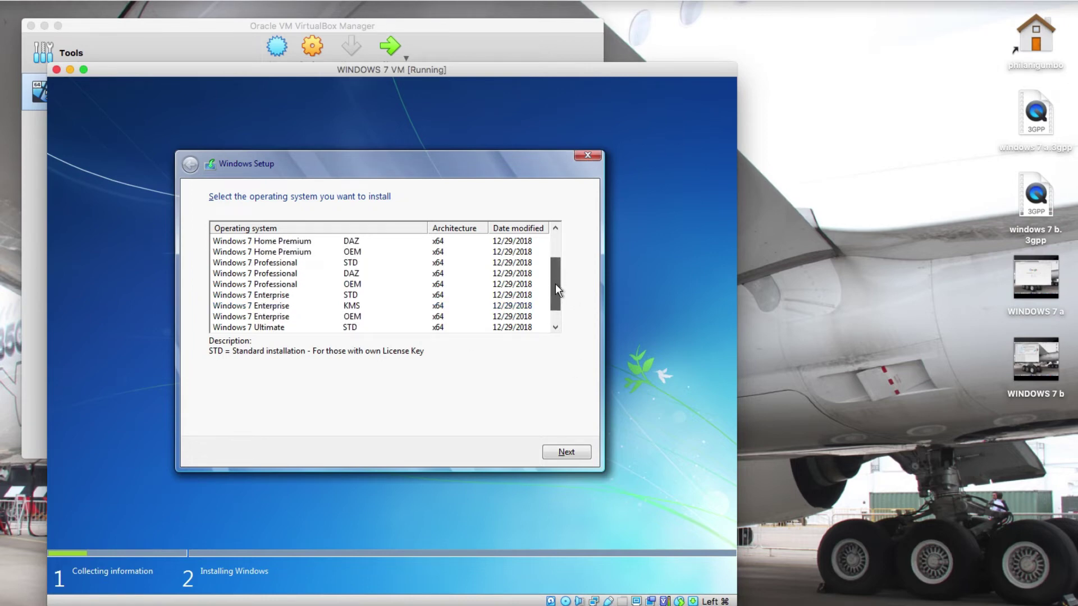
left_click(272, 287)
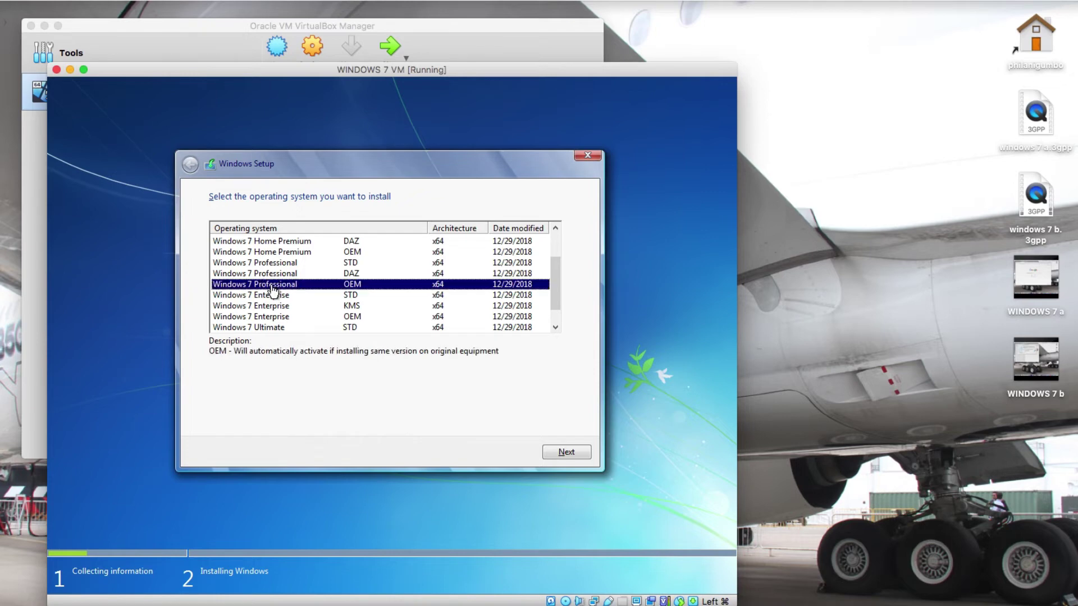
left_click(560, 450)
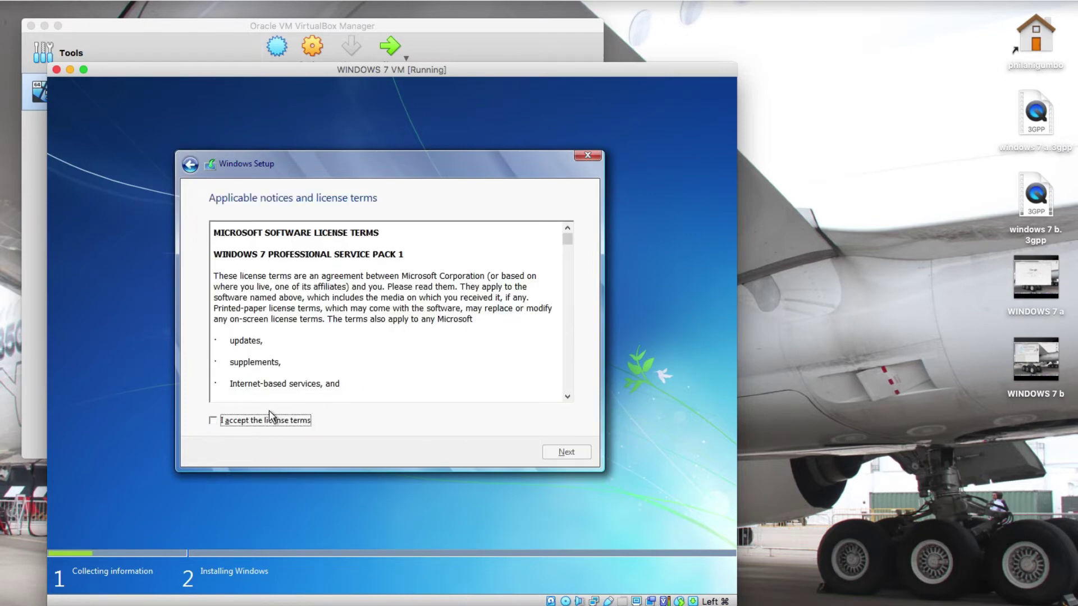
Accept the license terms and start a custom Windows installation on Drive 0 Unallocated Space
left_click(213, 421)
left_click(584, 453)
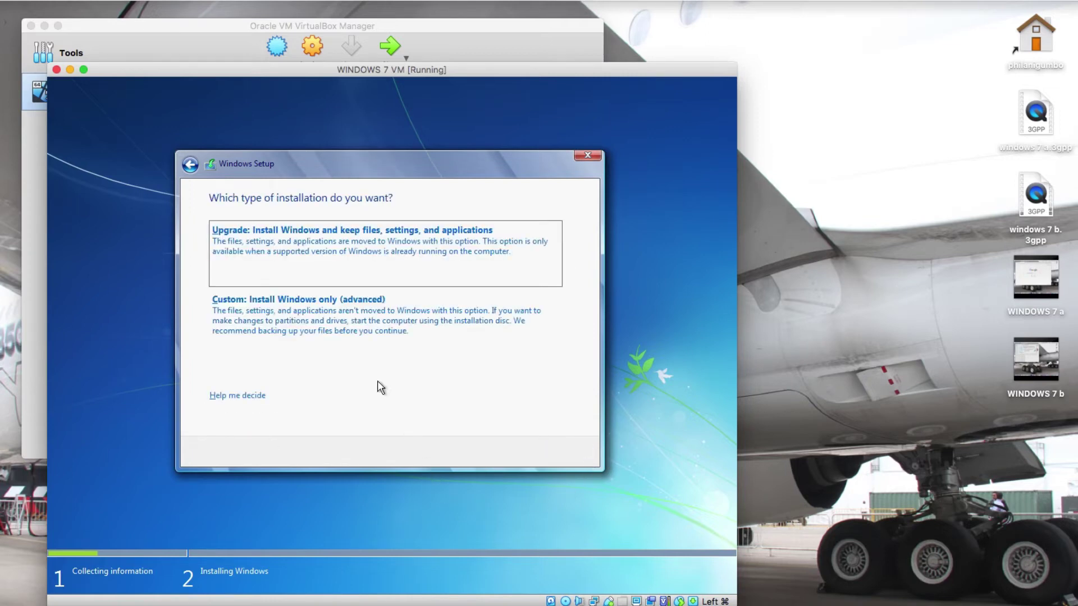
left_click(304, 322)
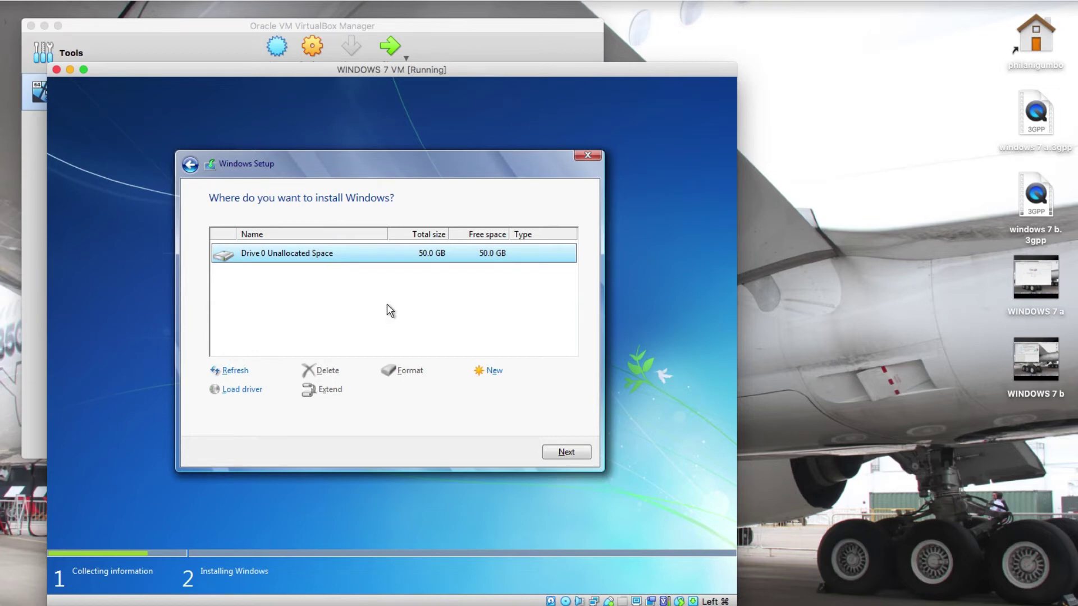
left_click(566, 451)
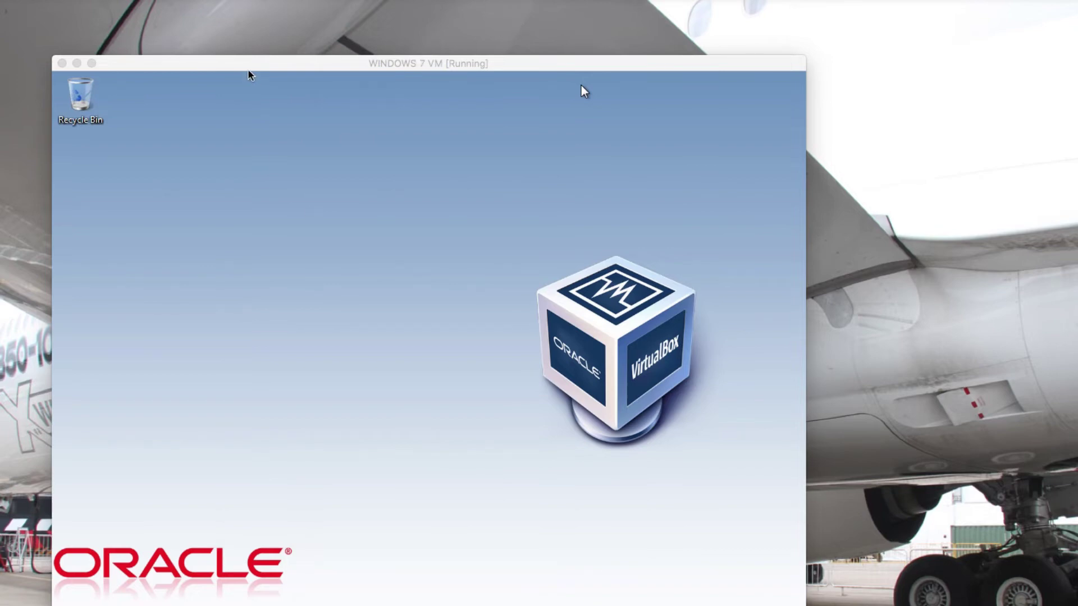
Look through the Start menu of the installed Windows 7, close it, and reposition the VM window so the taskbar shows
left_click_drag(253, 66, 275, 64)
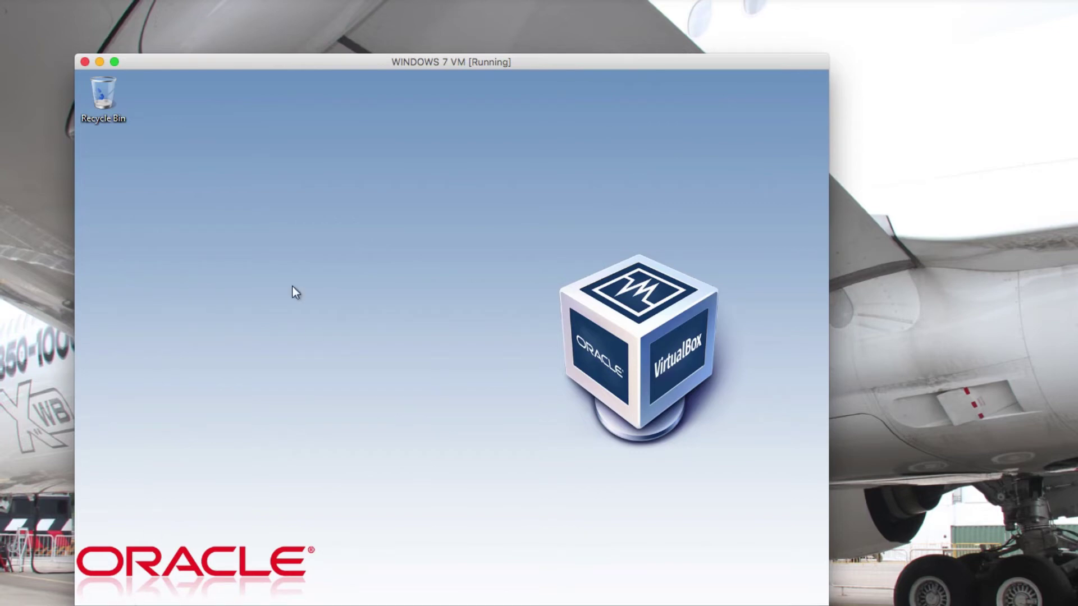
key("super")
left_click(528, 280)
left_click(95, 605)
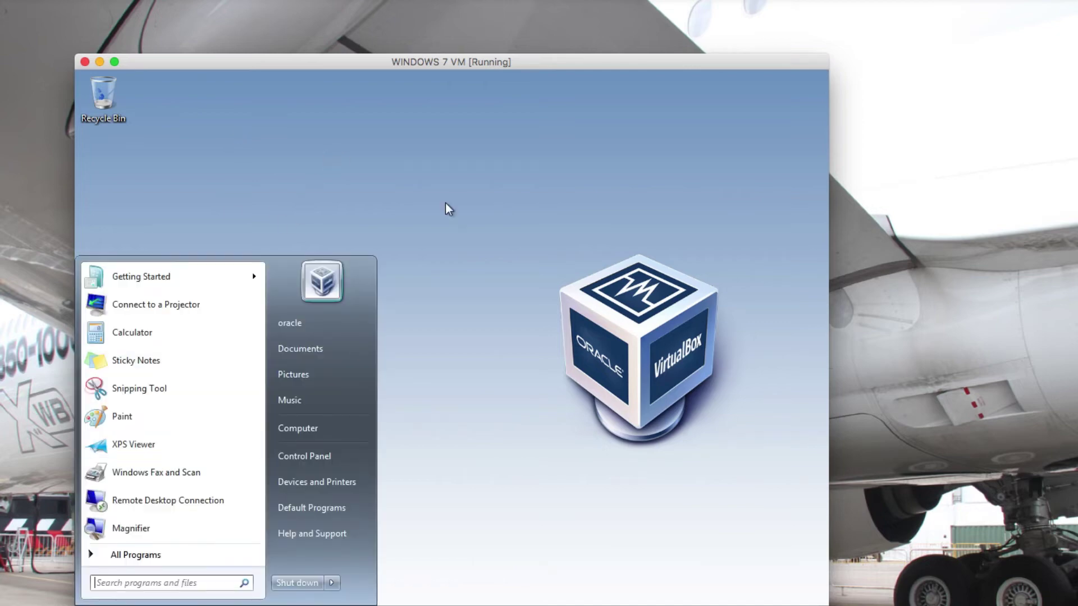
left_click(570, 334)
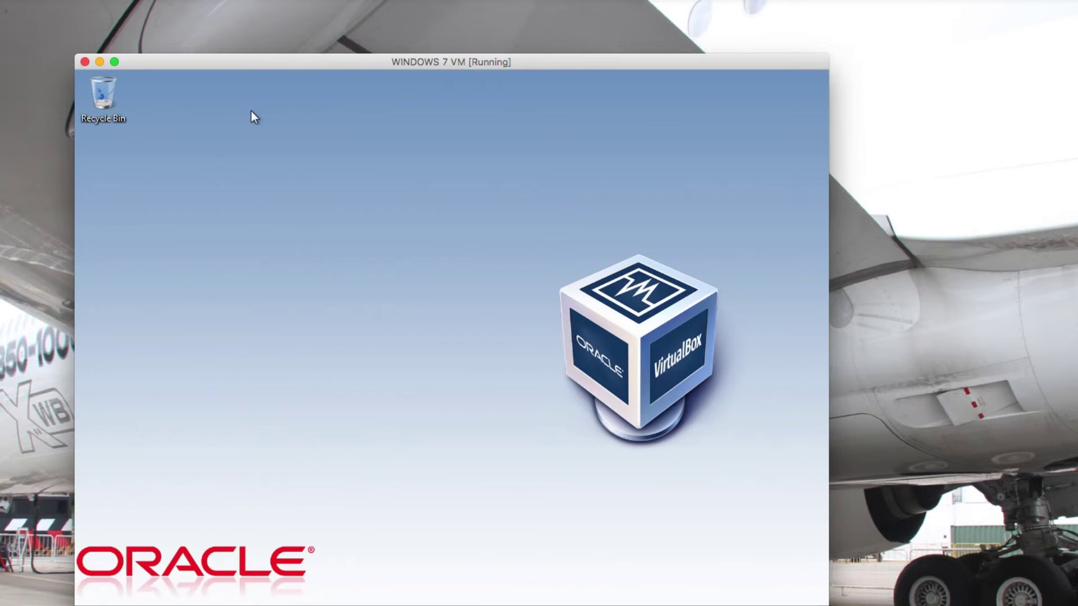
left_click_drag(209, 61, 160, 23)
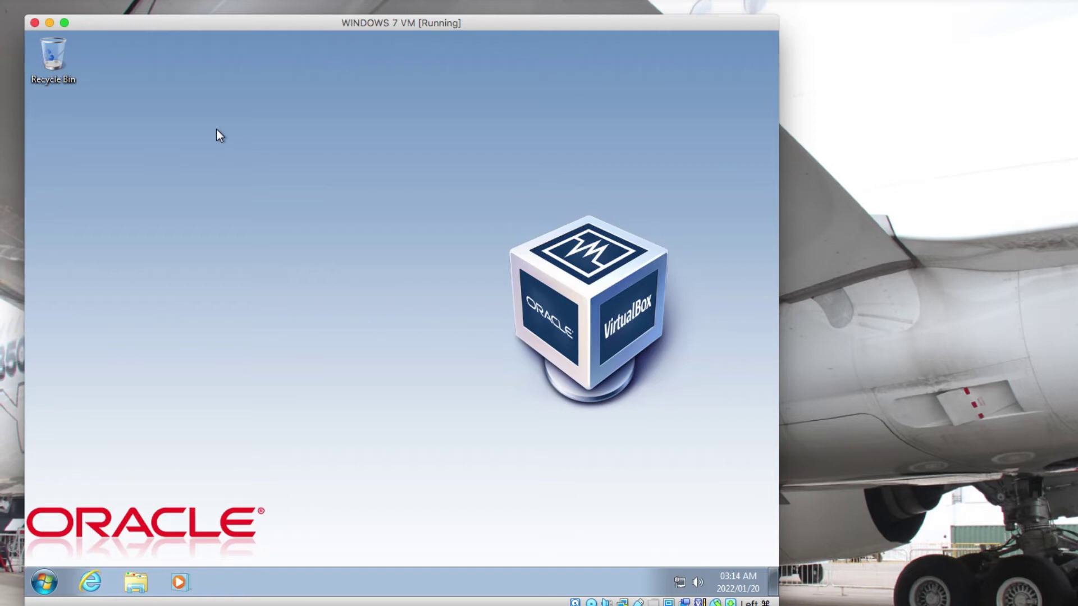
Switch the VM to full screen and set the guest's screen resolution to 1152 × 864, keeping the new display settings
left_click(65, 23)
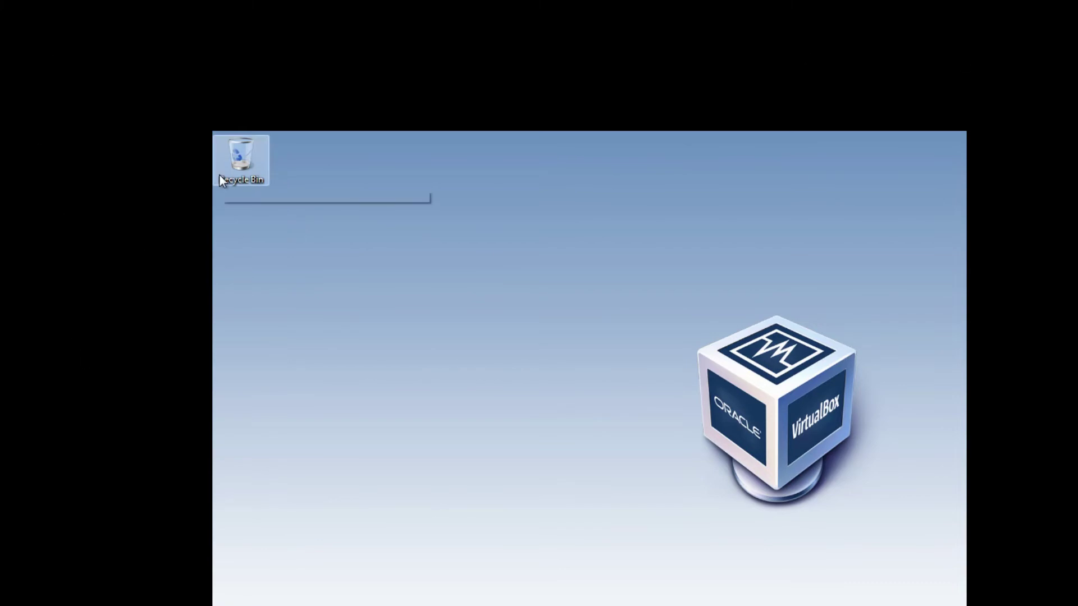
right_click(468, 339)
left_click(525, 474)
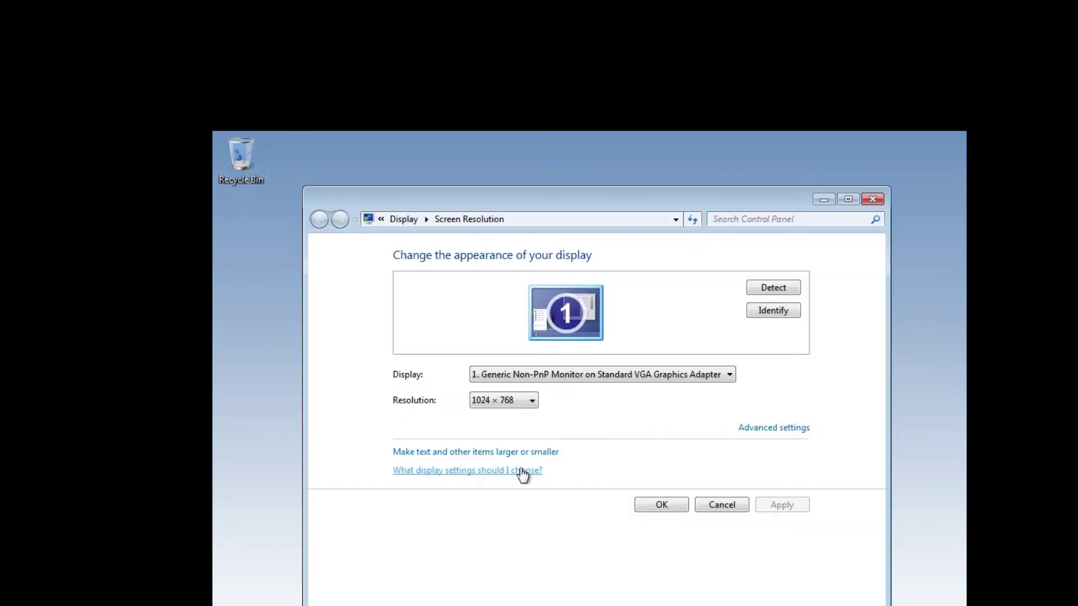
left_click(493, 405)
left_click(498, 504)
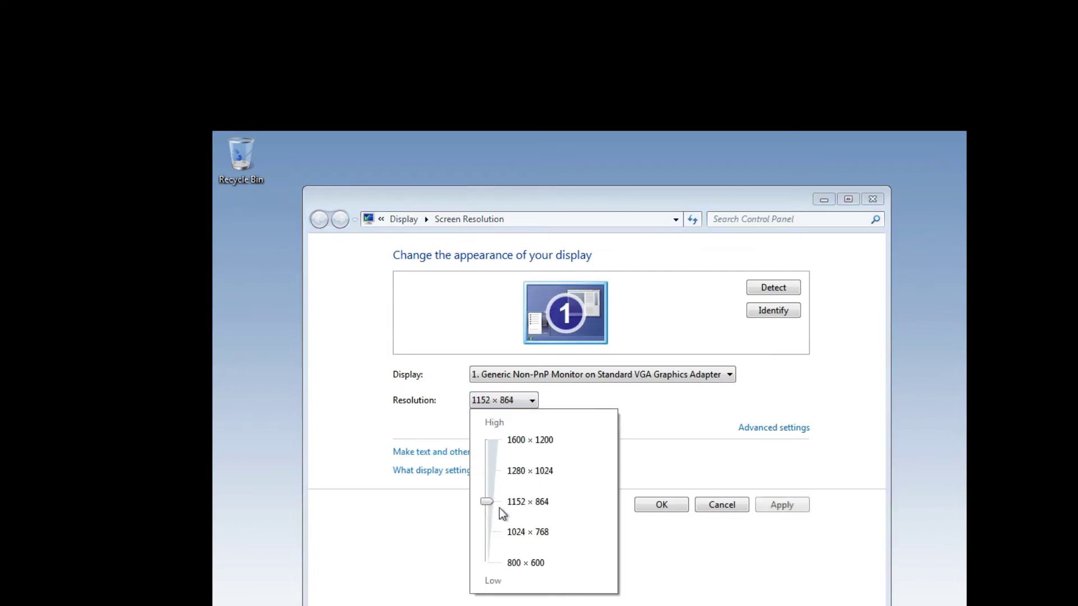
left_click(763, 512)
left_click(767, 511)
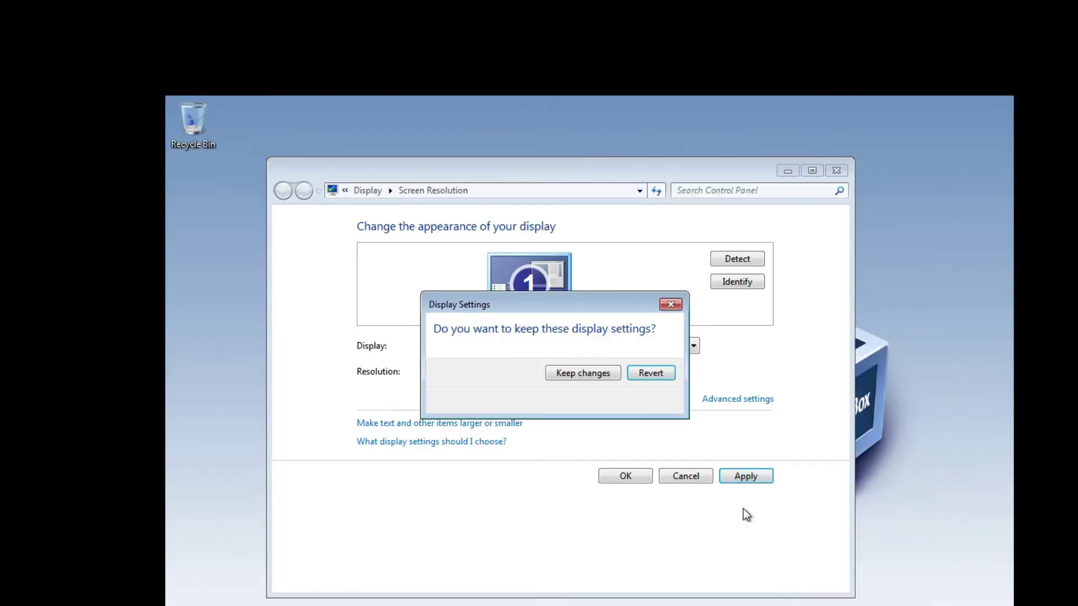
left_click(568, 372)
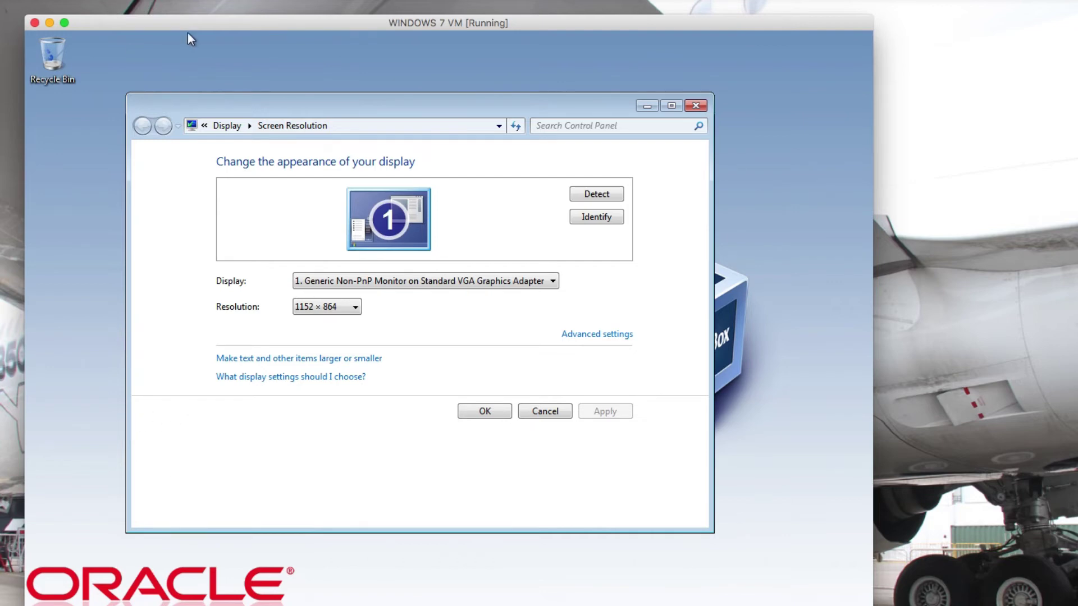
Insert the Guest Additions CD image into the running WINDOWS 7 VM virtual machine
left_click_drag(184, 24, 176, 10)
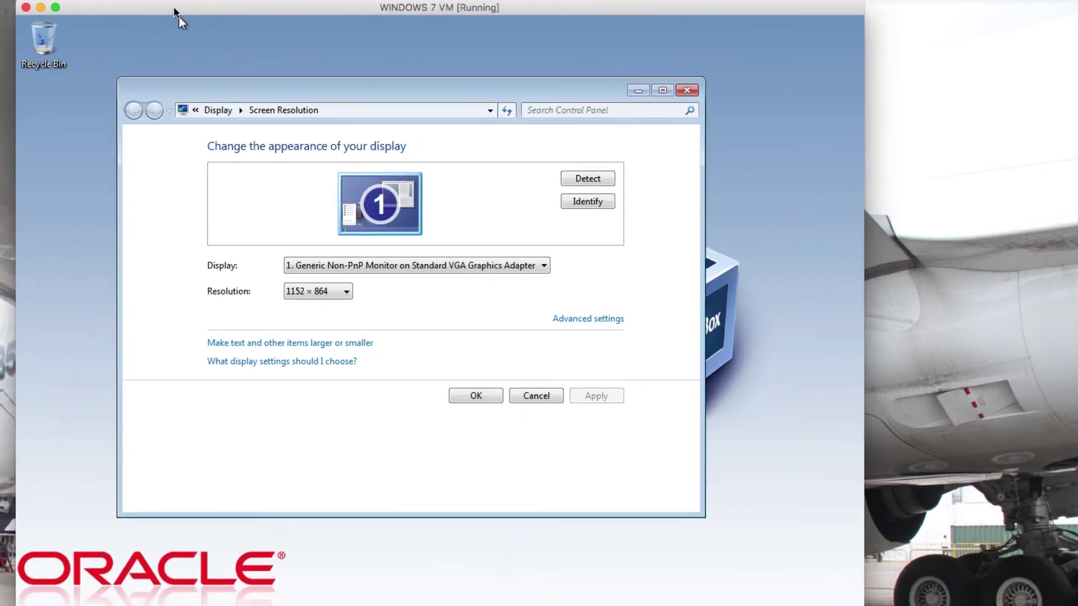
left_click(271, 0)
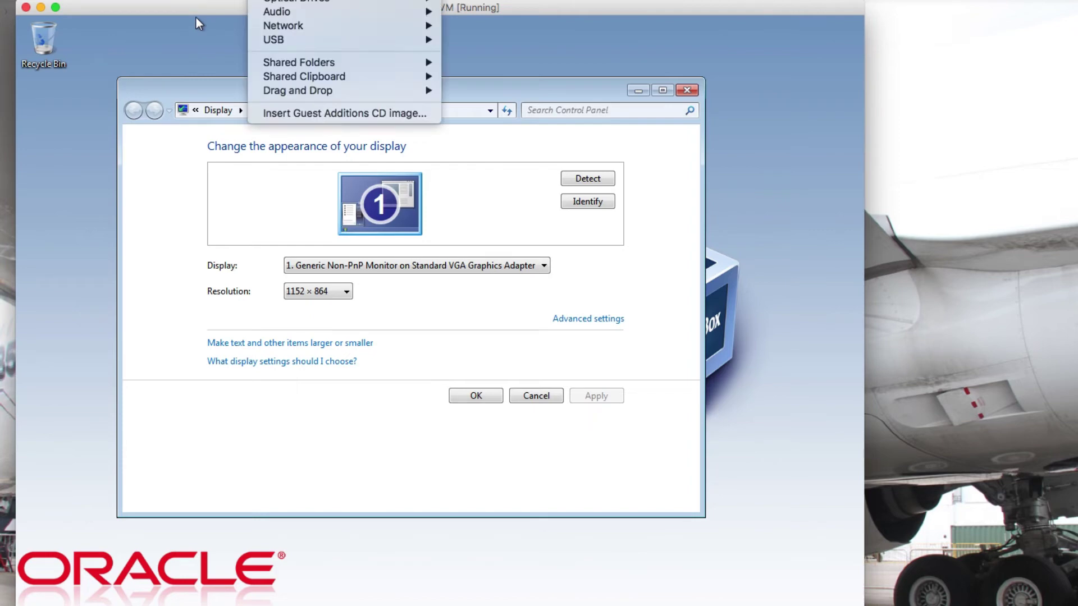
left_click(309, 114)
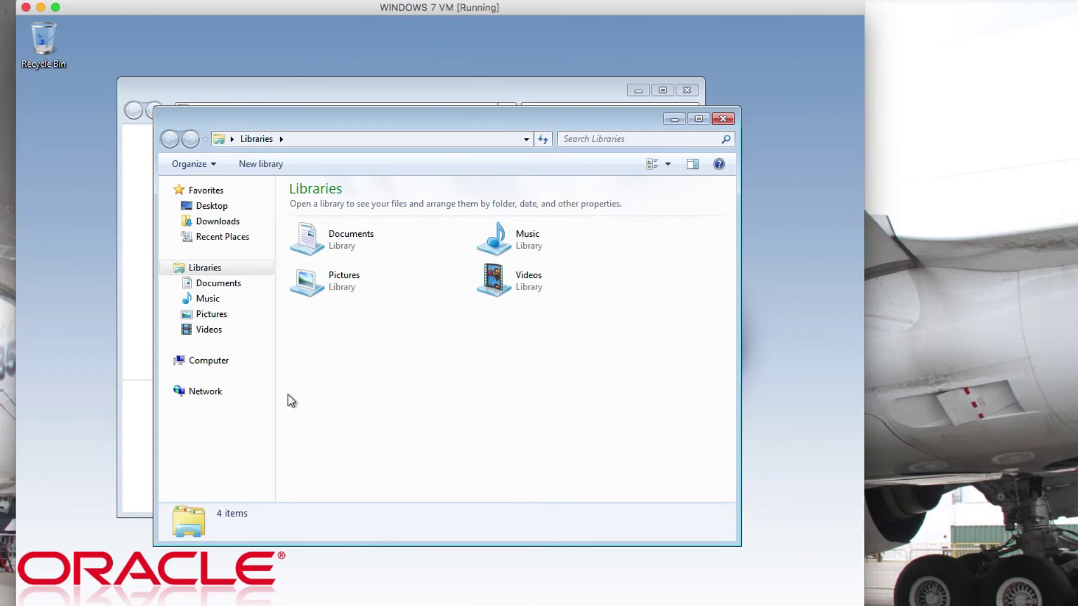
Open the VirtualBox Guest Additions CD drive (D:) from Computer in the guest's file explorer
left_click(232, 362)
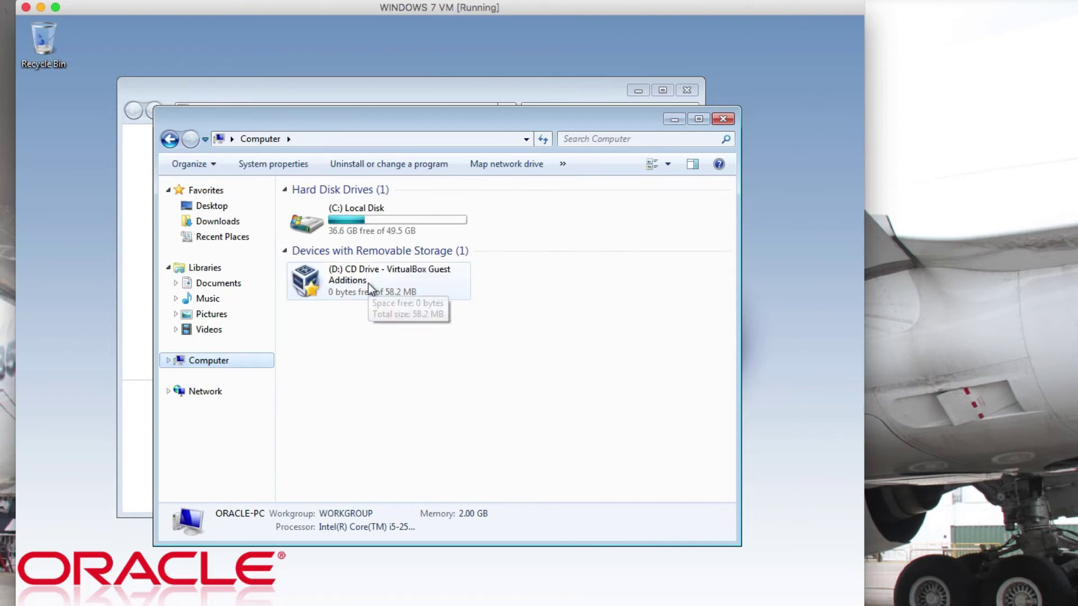
left_click(368, 284)
right_click(368, 284)
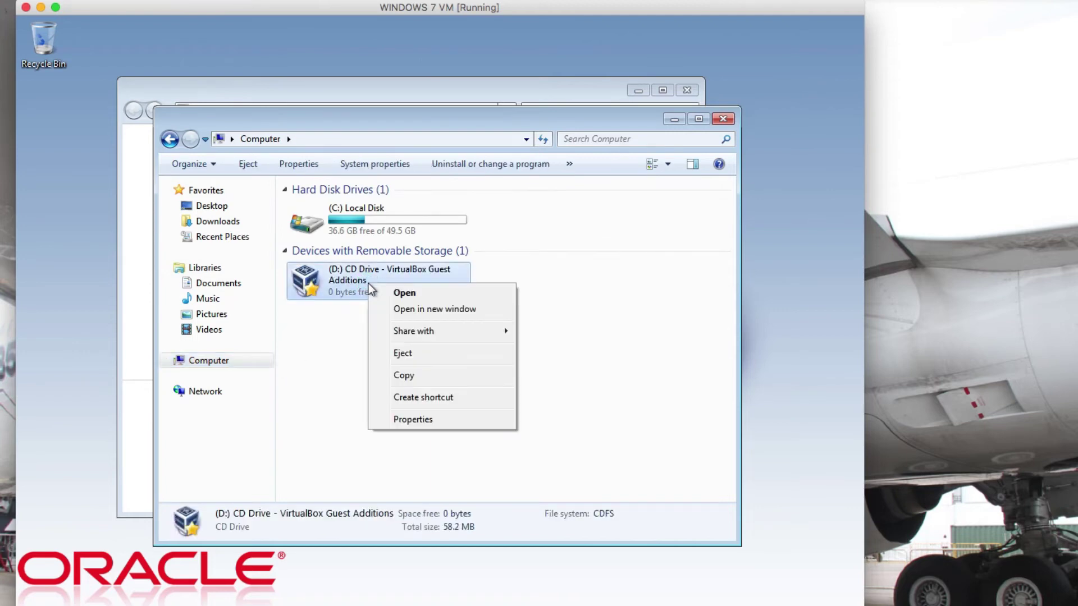
left_click(393, 292)
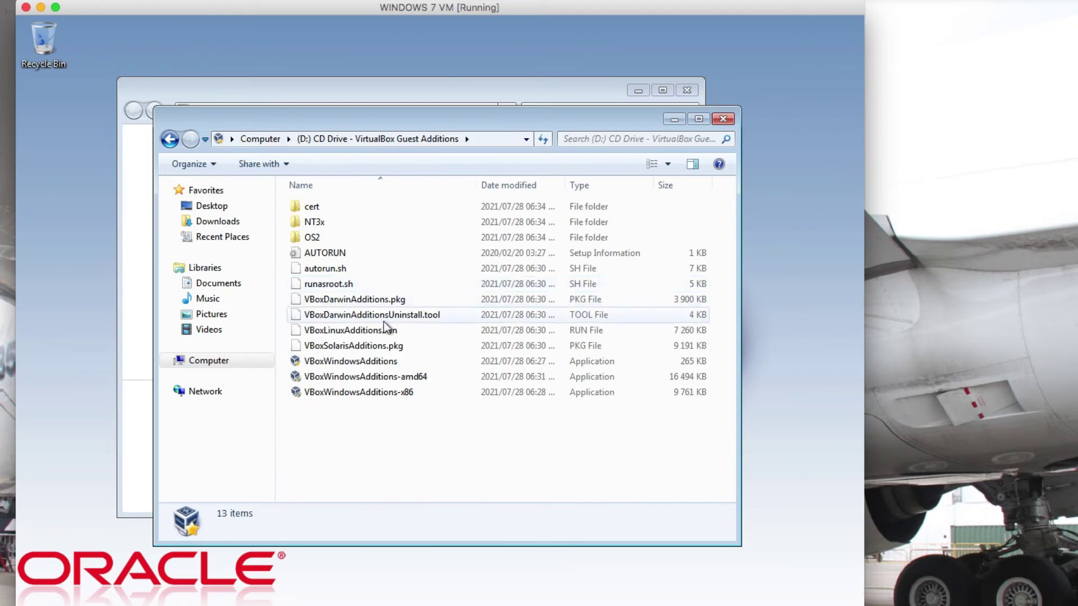
Launch the VBoxWindowsAdditions-amd64 installer and minimize the Screen Resolution window behind the file explorer
left_click(352, 360)
double_click(356, 374)
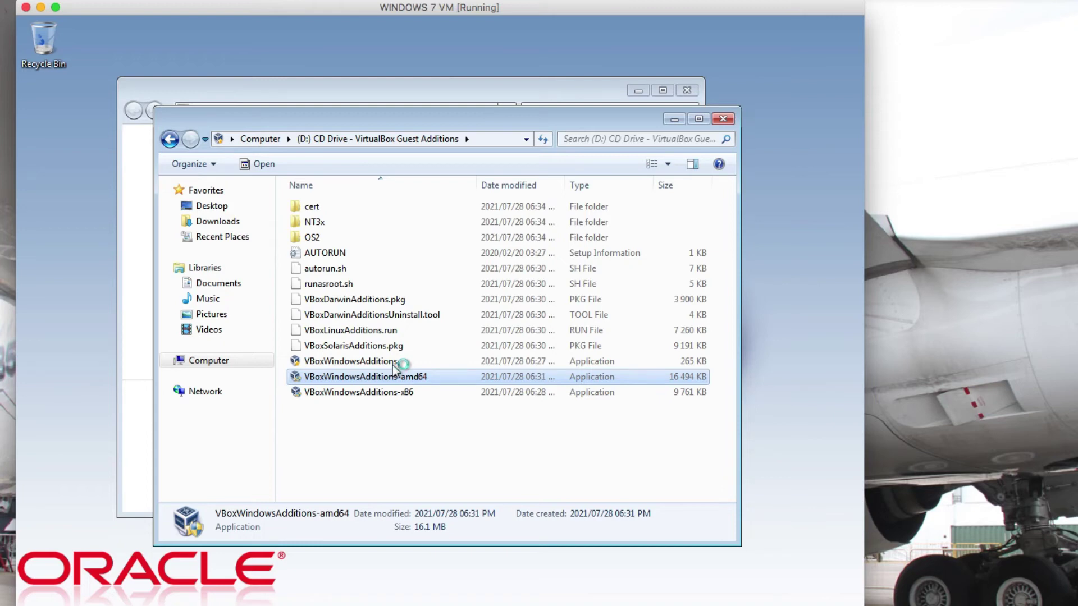
left_click(638, 91)
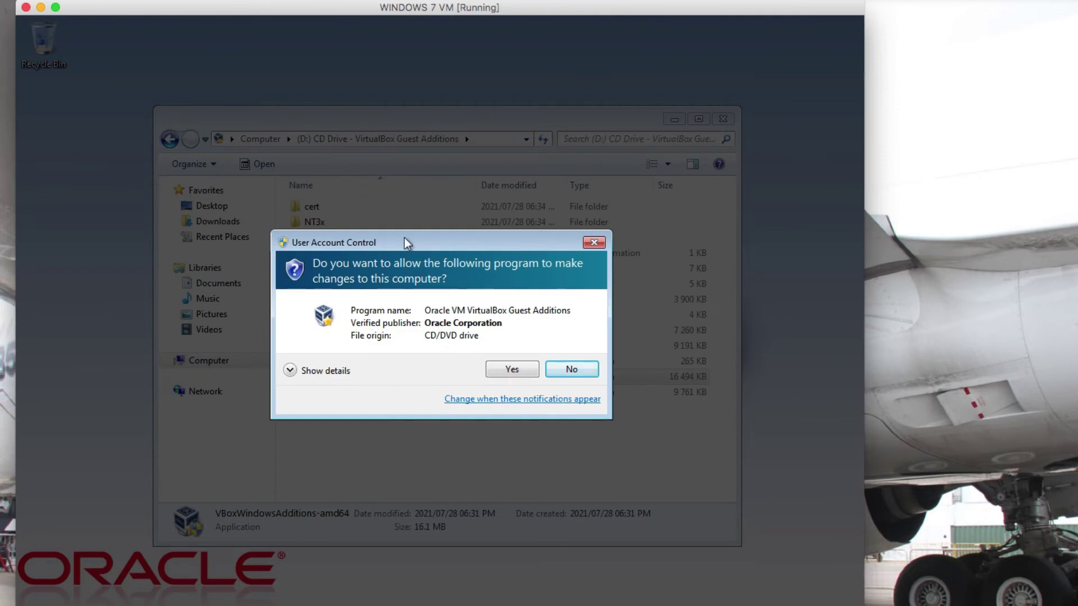
Allow the Guest Additions installer to make changes and start the installation with the default folder and components
left_click_drag(408, 242, 364, 234)
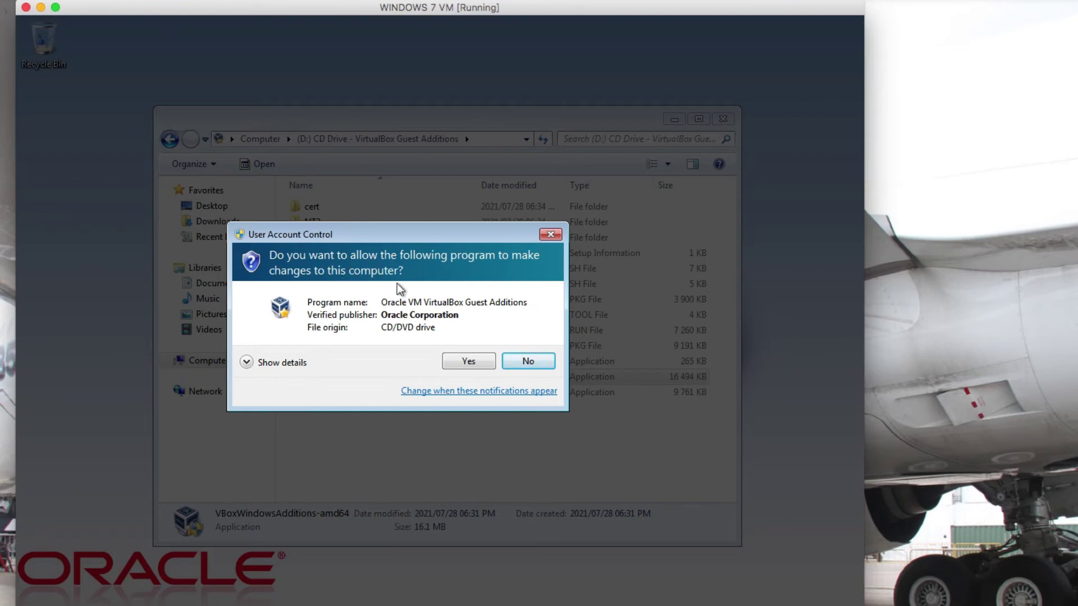
left_click_drag(373, 235, 426, 223)
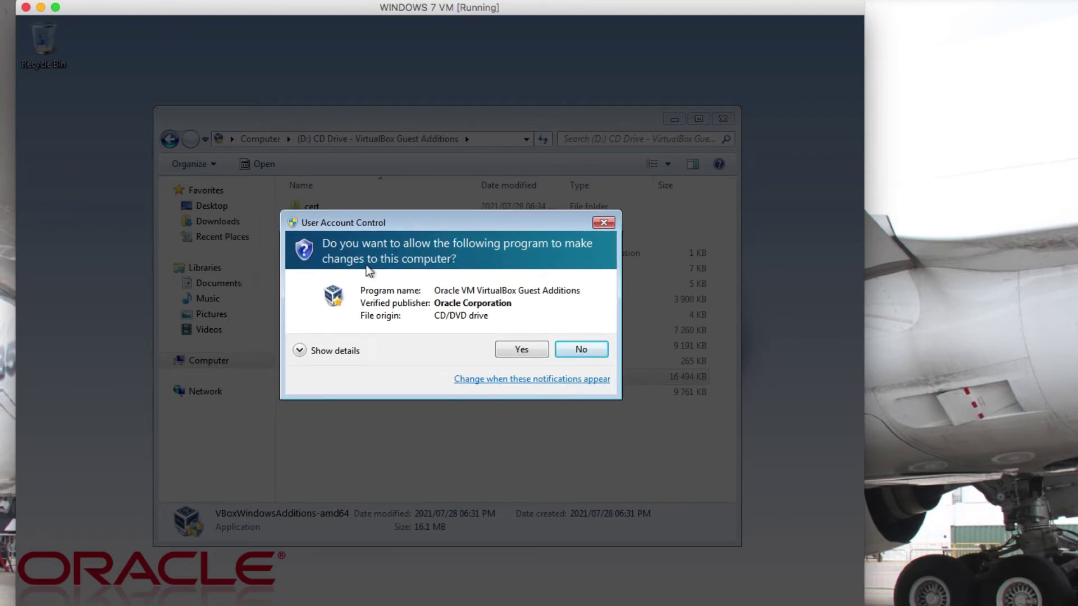
left_click(527, 355)
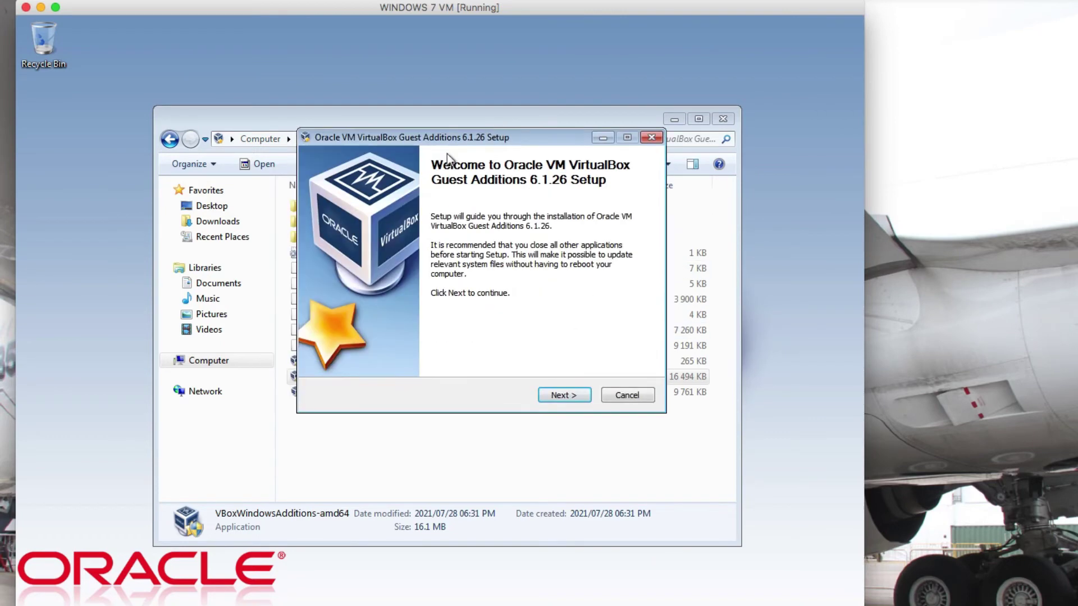
left_click(550, 393)
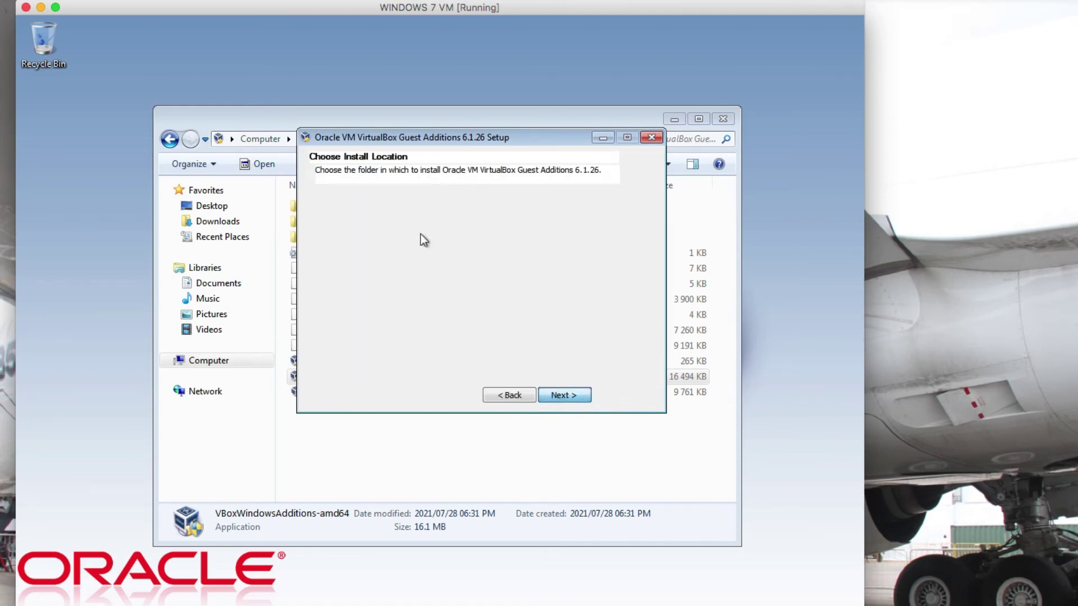
left_click(560, 395)
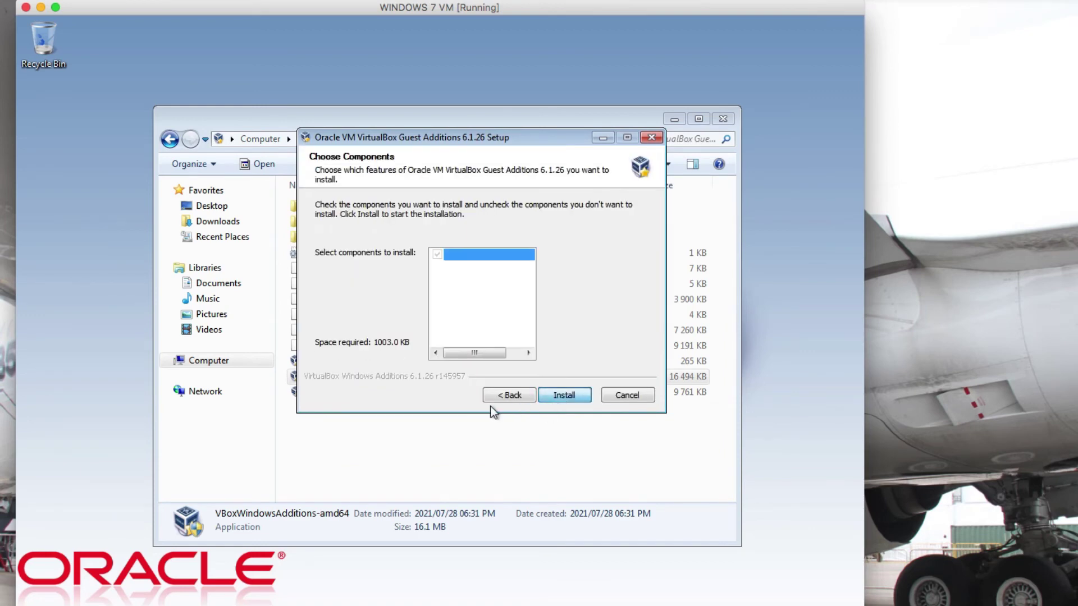
left_click(564, 395)
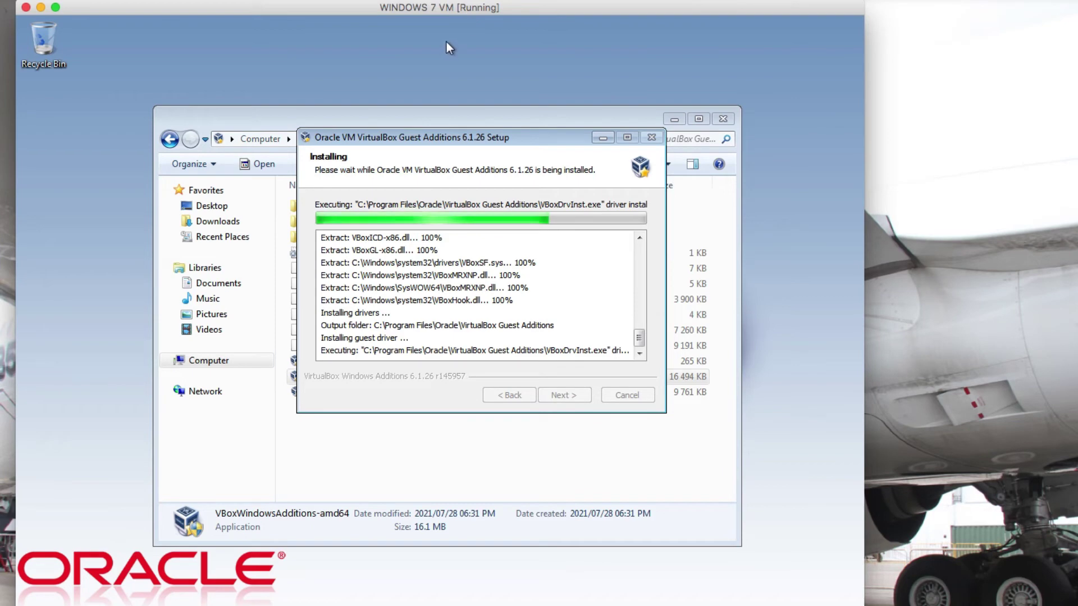
Minimize the file explorer window and move the Guest Additions setup window to a clear area of the desktop
left_click(283, 116)
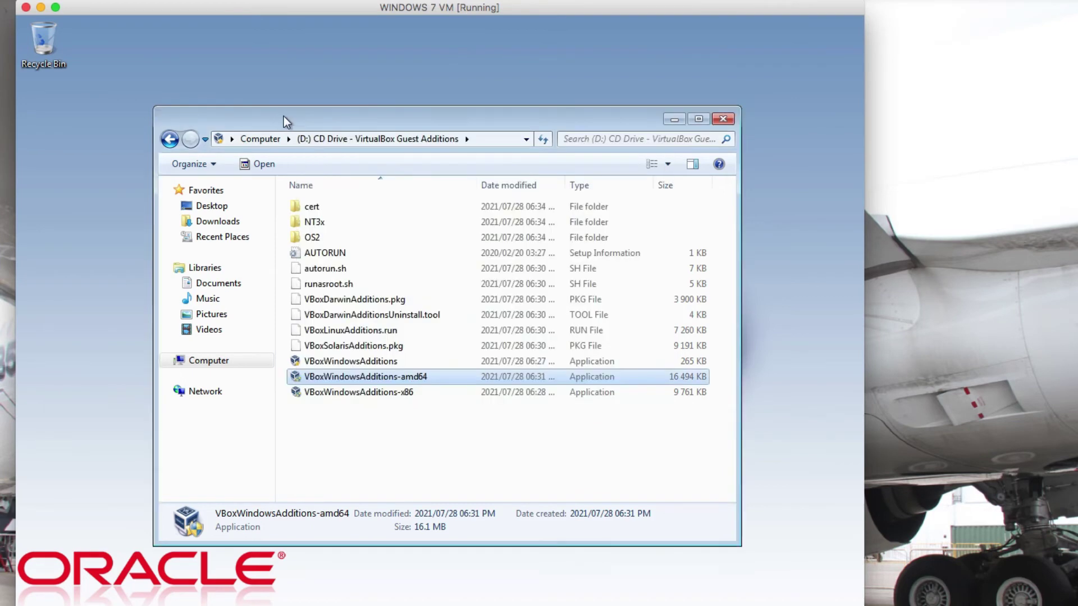
left_click(684, 121)
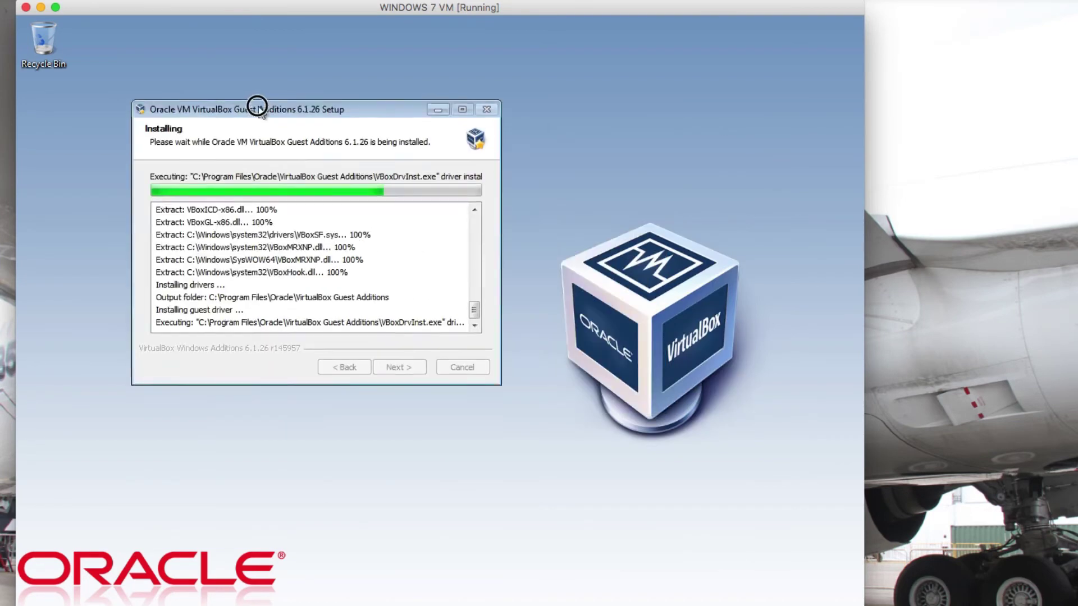
left_click_drag(257, 107, 211, 127)
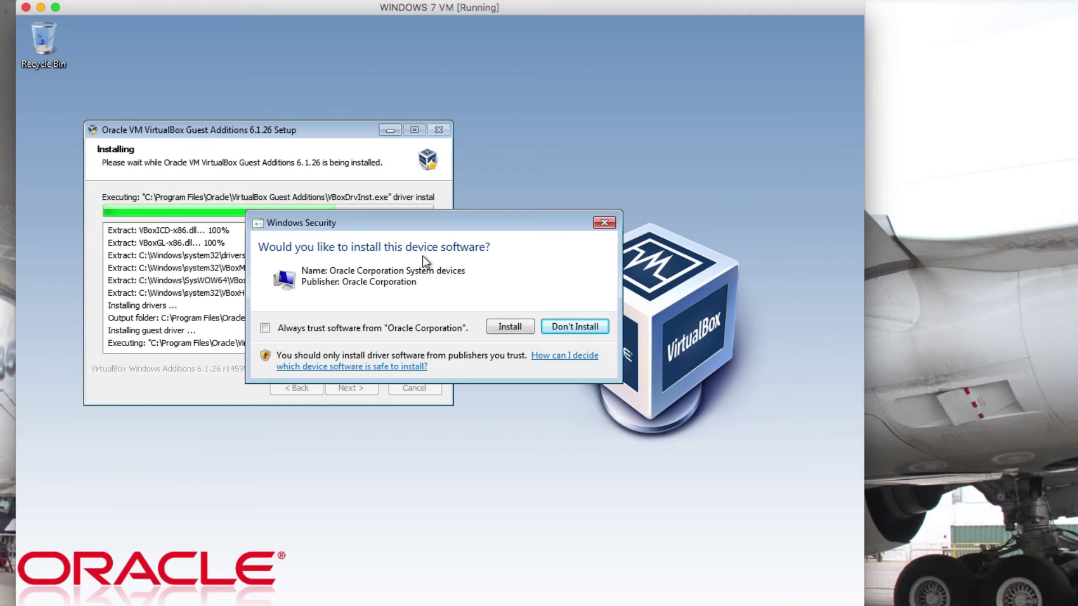
Always trust software from Oracle Corporation, install the Oracle system devices driver, and look through the installation log
left_click(289, 334)
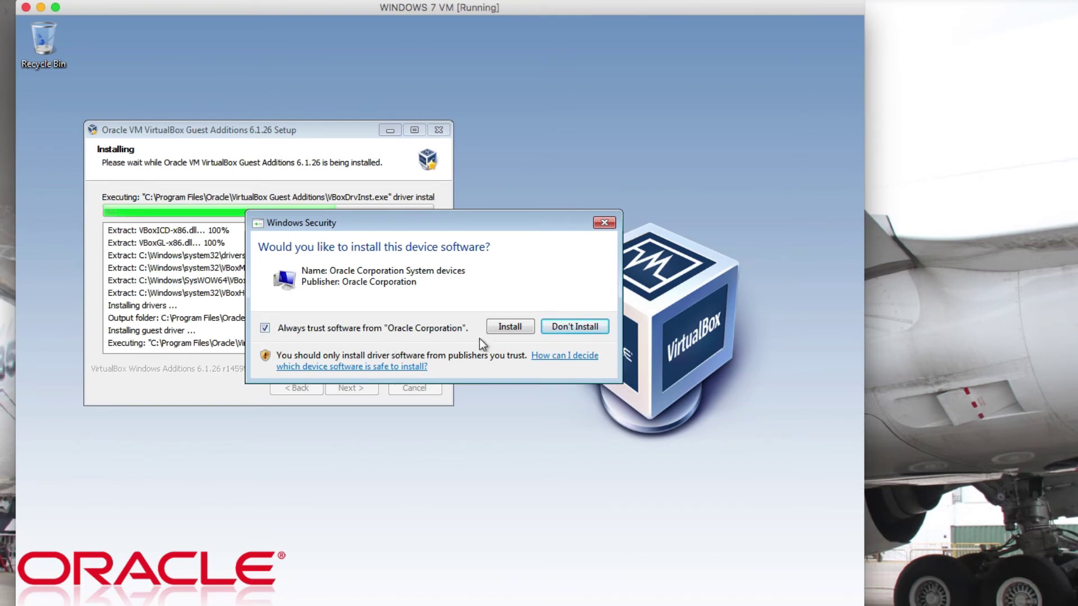
left_click(522, 331)
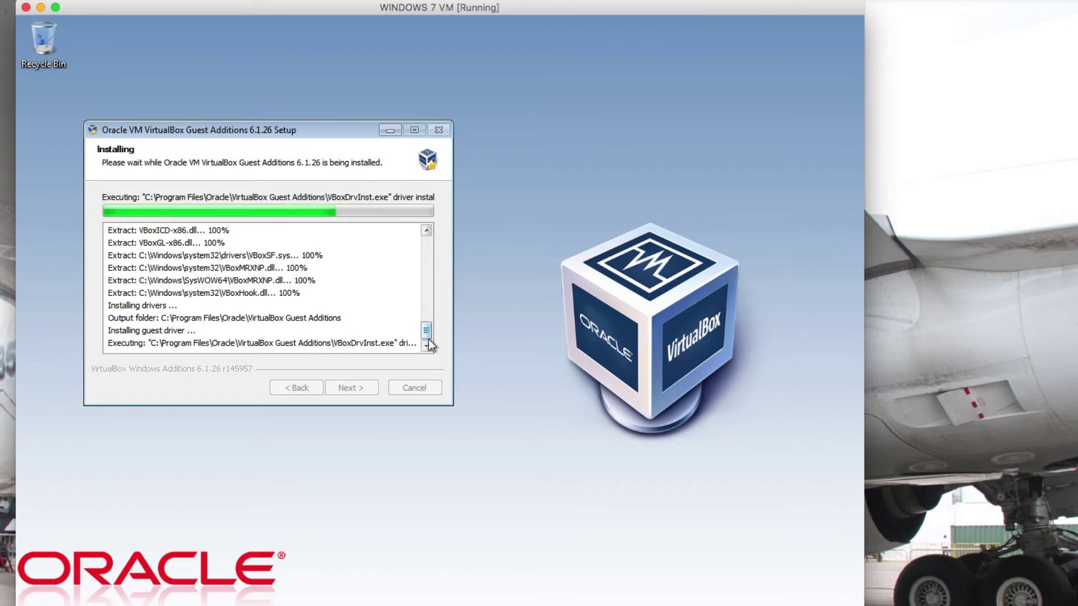
mouse_move(428, 335)
left_mouse_down()
mouse_move(425, 241)
mouse_move(425, 341)
left_mouse_up()
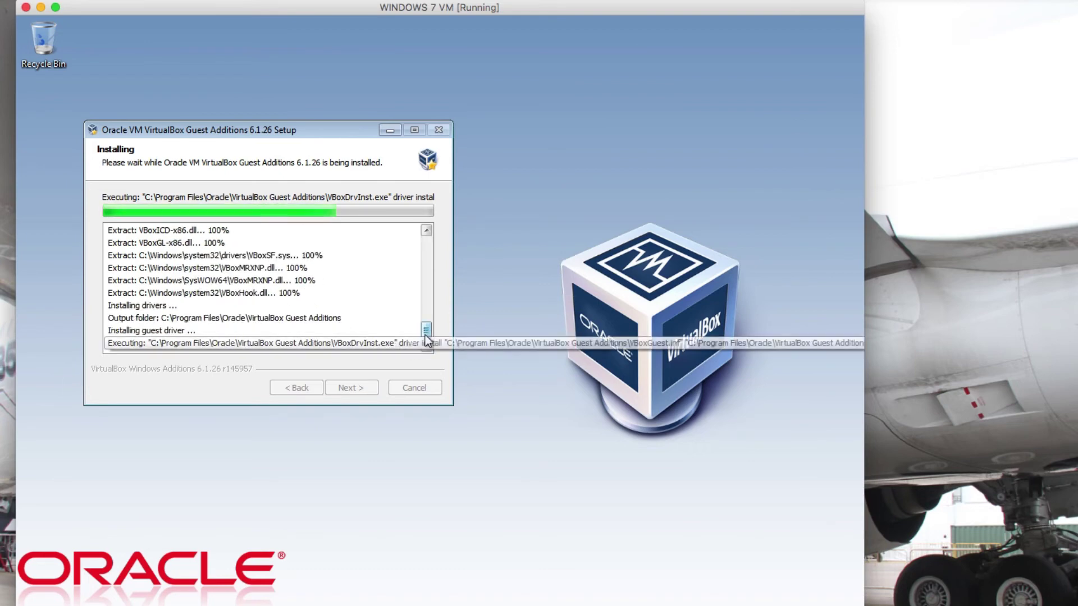
mouse_move(426, 332)
left_mouse_down()
mouse_move(425, 231)
mouse_move(426, 342)
left_mouse_up()
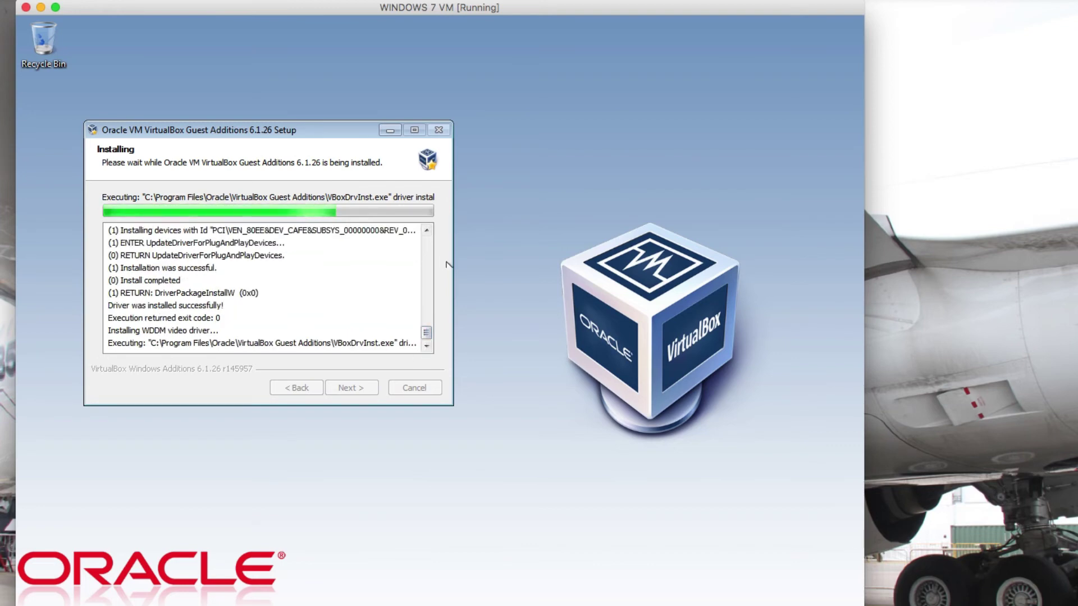
left_click_drag(426, 333, 426, 296)
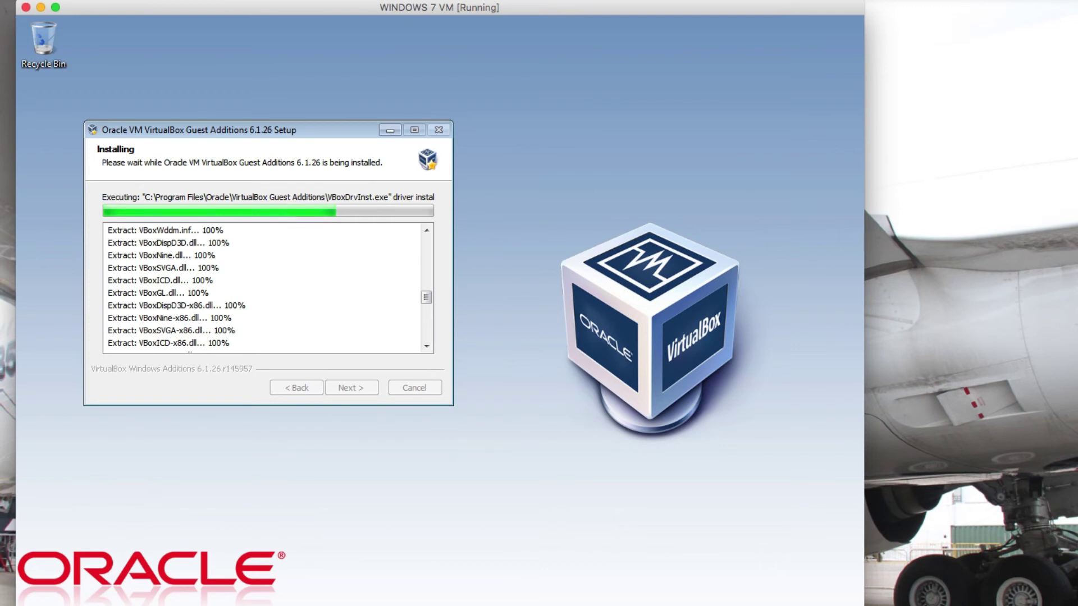
Open the guest computer's system properties, examine its Windows edition, hardware and activation details, and close the window
left_click(34, 605)
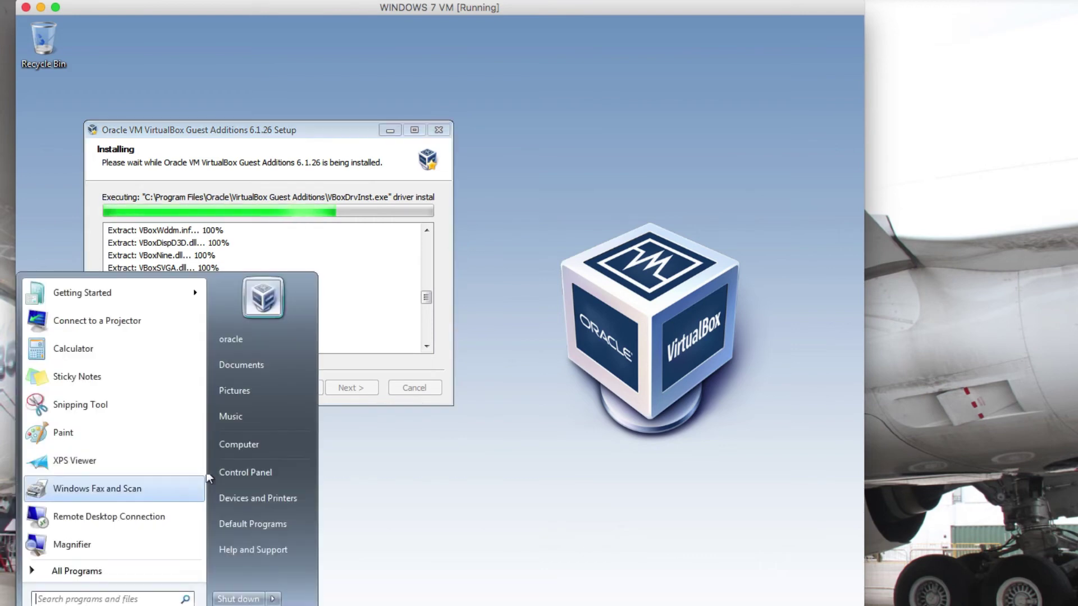
right_click(238, 443)
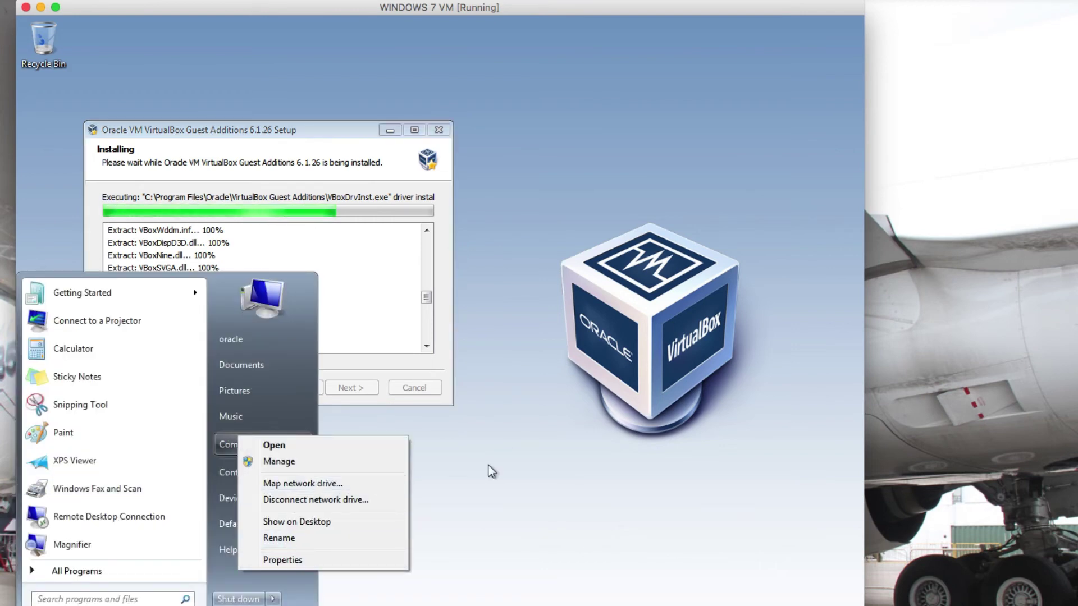
left_click(492, 471)
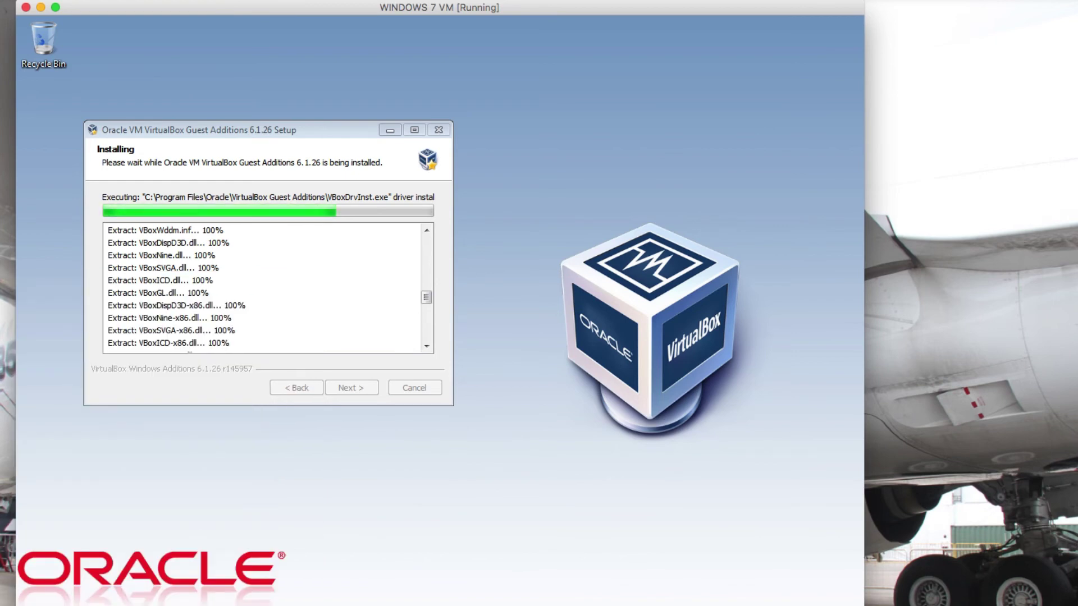
key("super")
right_click(241, 440)
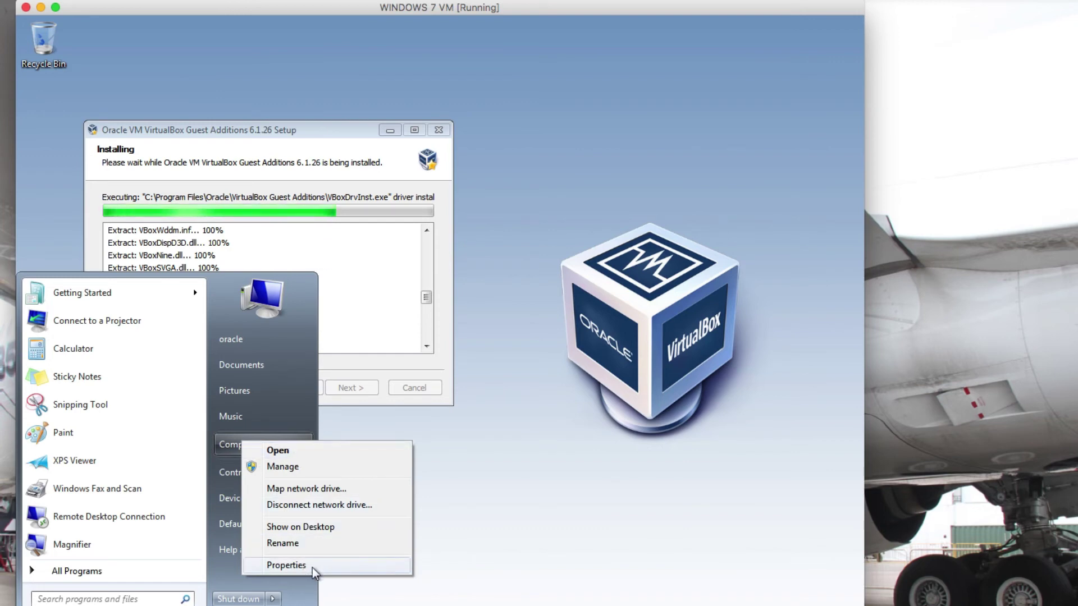
key("Escape")
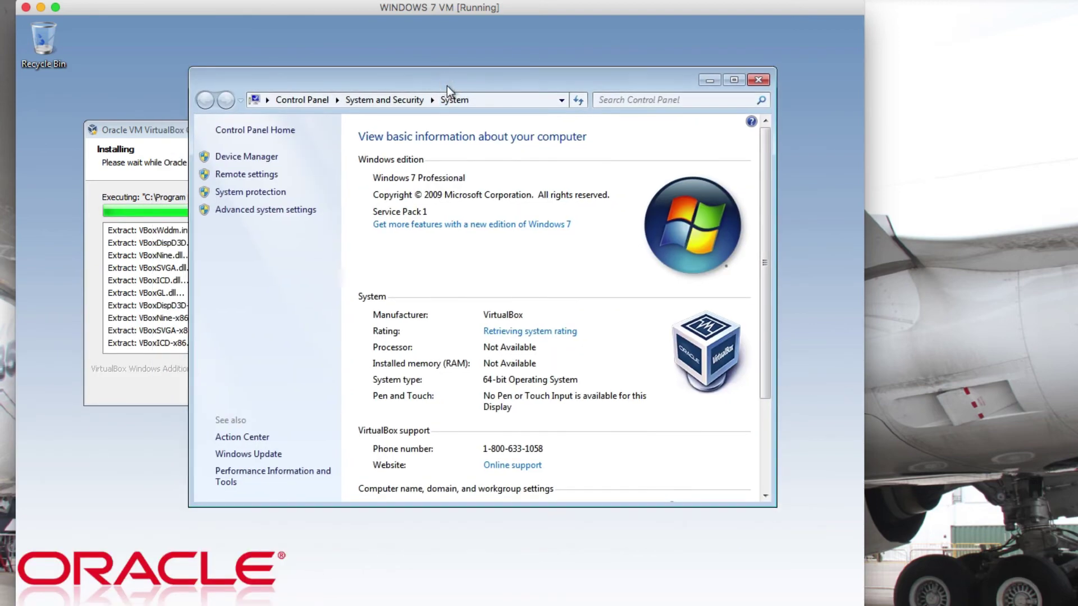
scroll(524, 352, "down", 3)
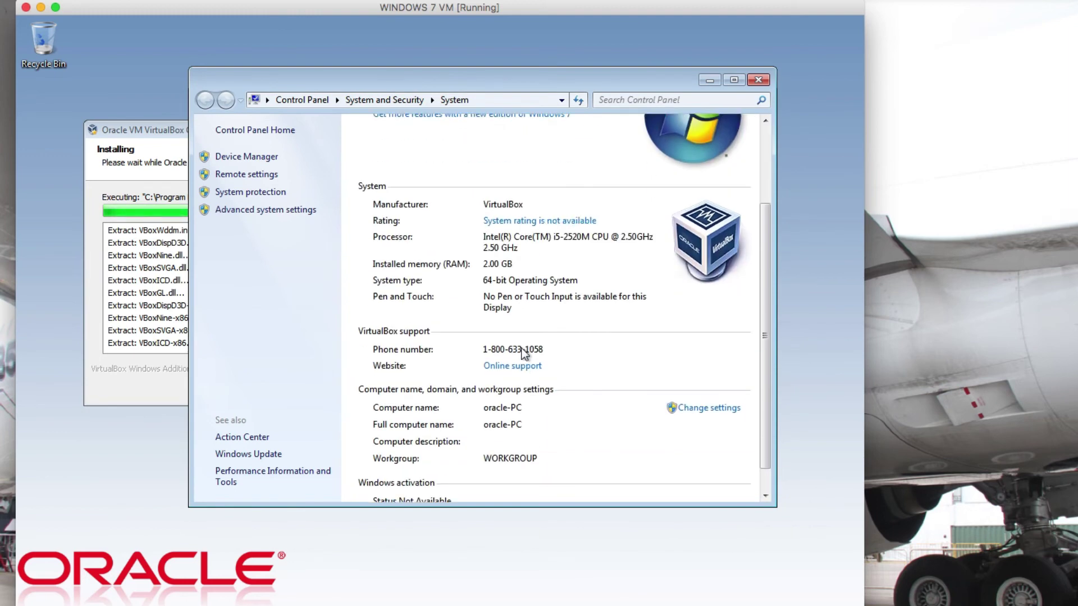
scroll(523, 353, "up", 2)
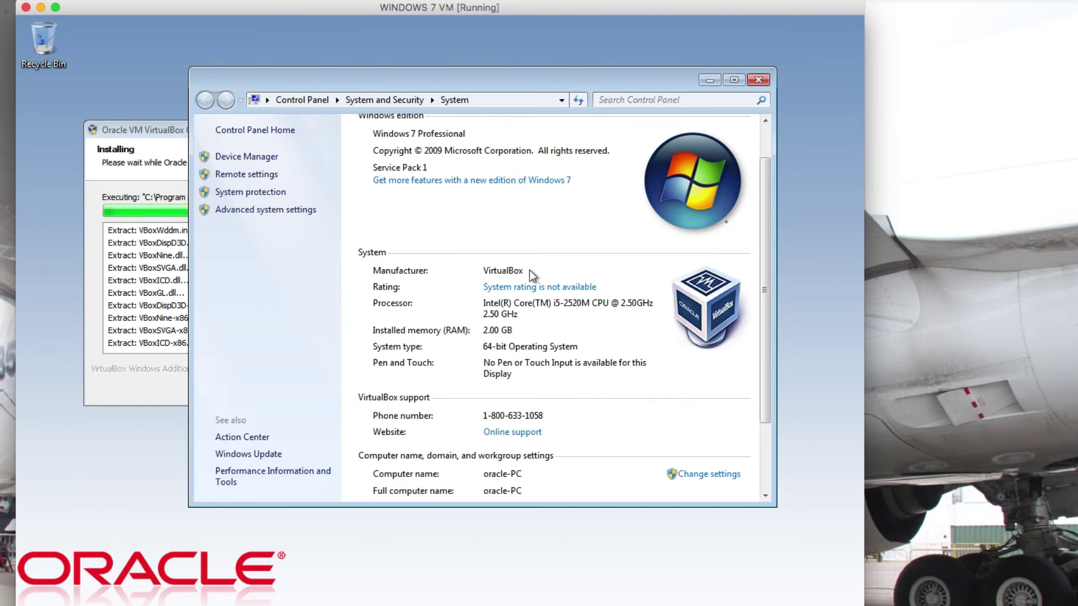
scroll(523, 330, "down", 2)
scroll(523, 330, "down", 1)
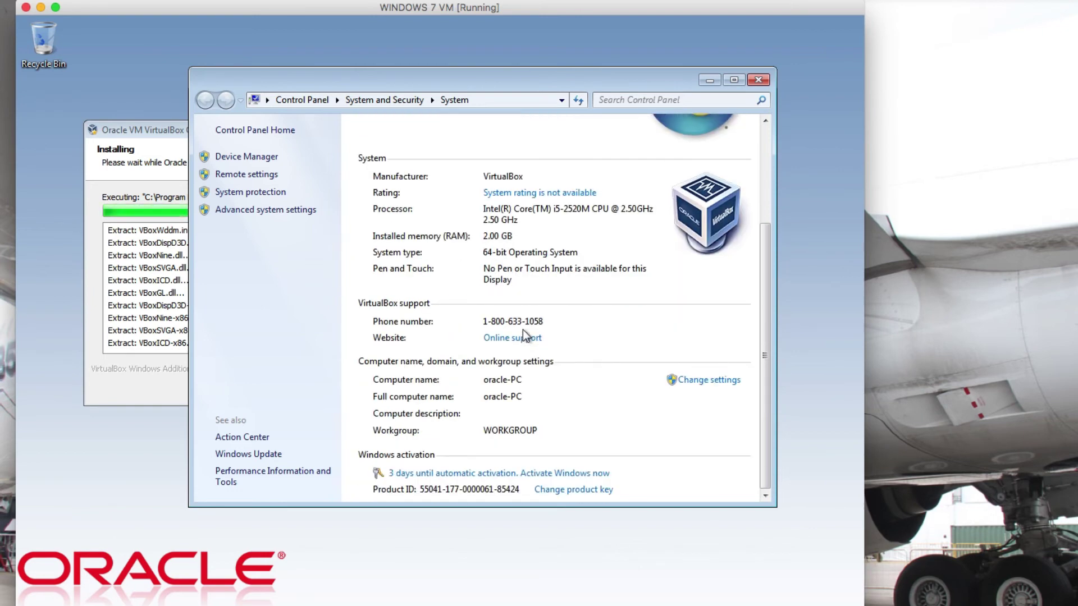
scroll(523, 329, "up", 3)
scroll(523, 329, "up", 2)
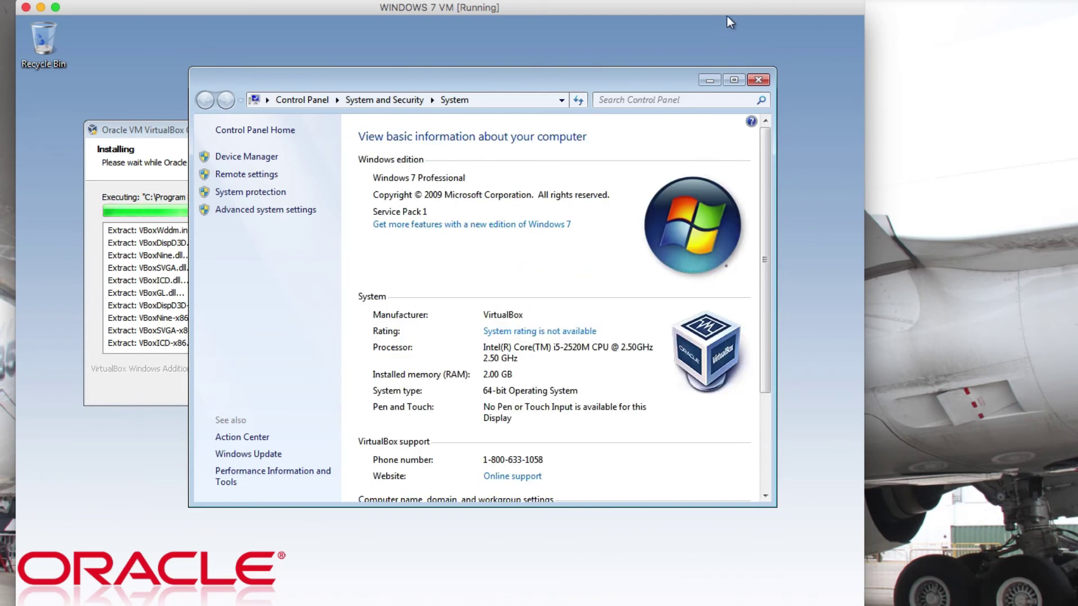
left_click(756, 80)
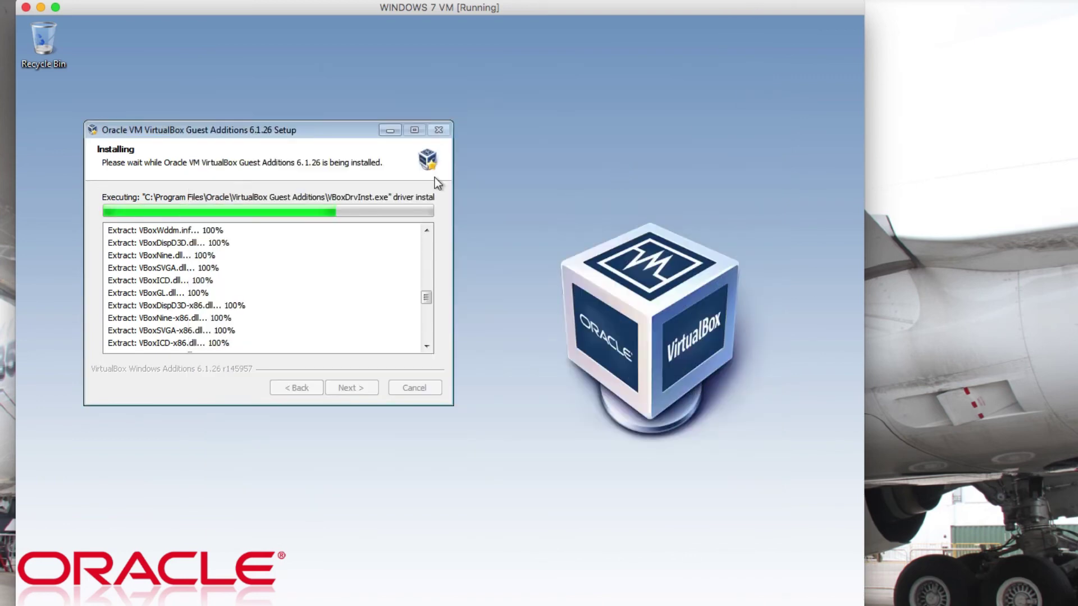
Finish the Guest Additions setup with the Reboot now option to restart the guest
left_click_drag(195, 131, 382, 216)
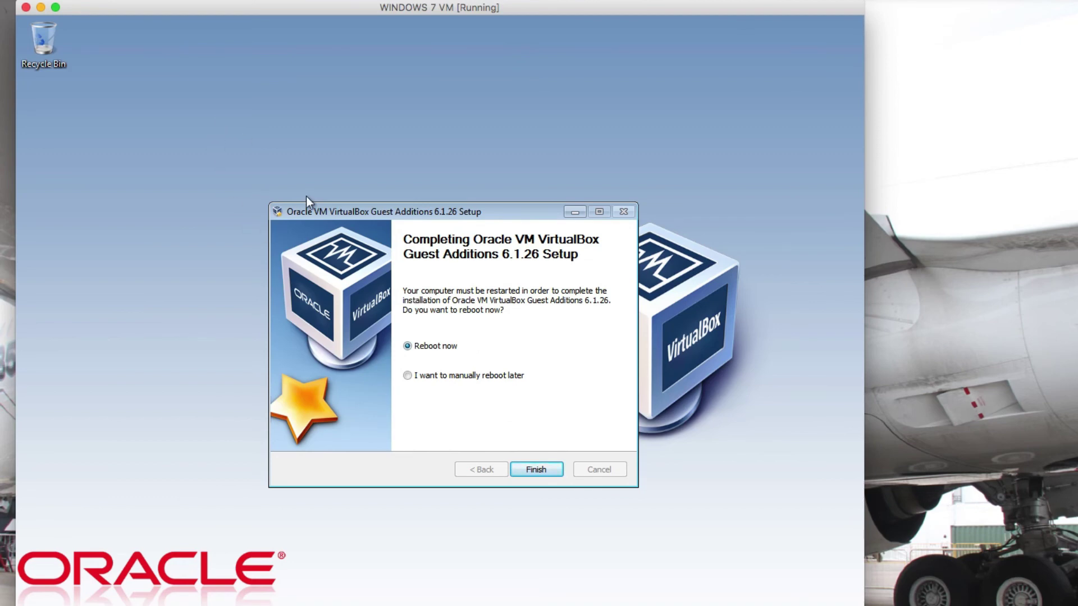
left_click_drag(333, 210, 333, 193)
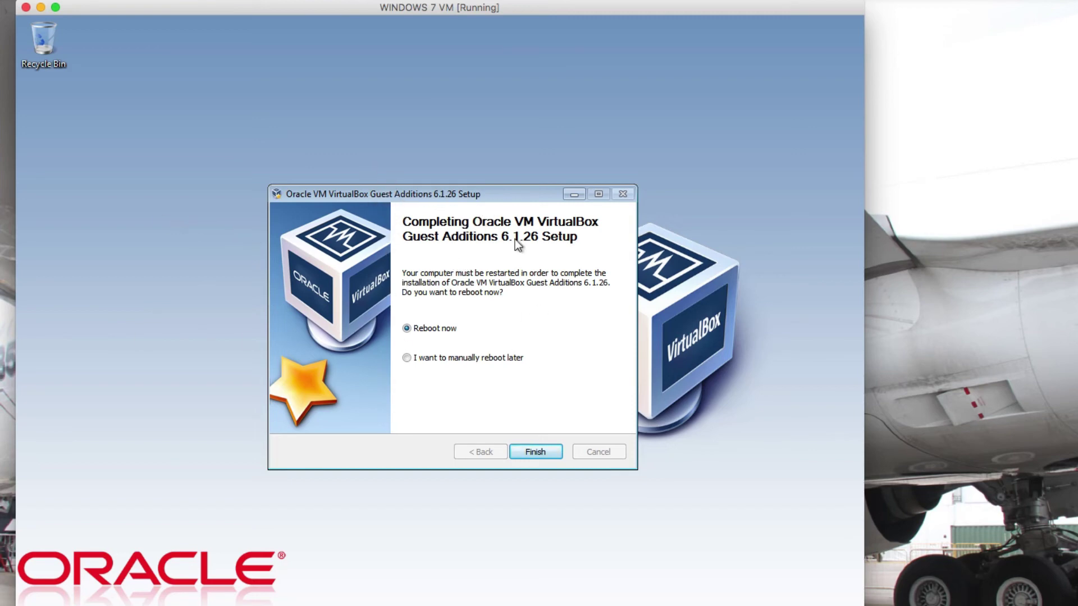
left_click(536, 452)
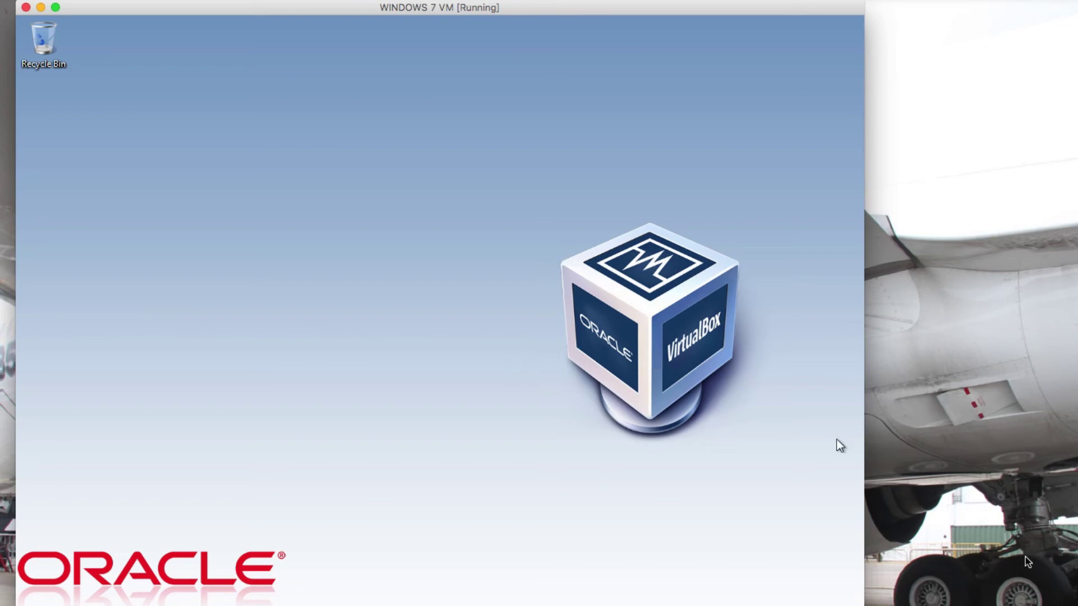
Switch to VirtualBox Manager and open the Shared Folders settings of the WINDOWS 7 VM machine
left_click(979, 604)
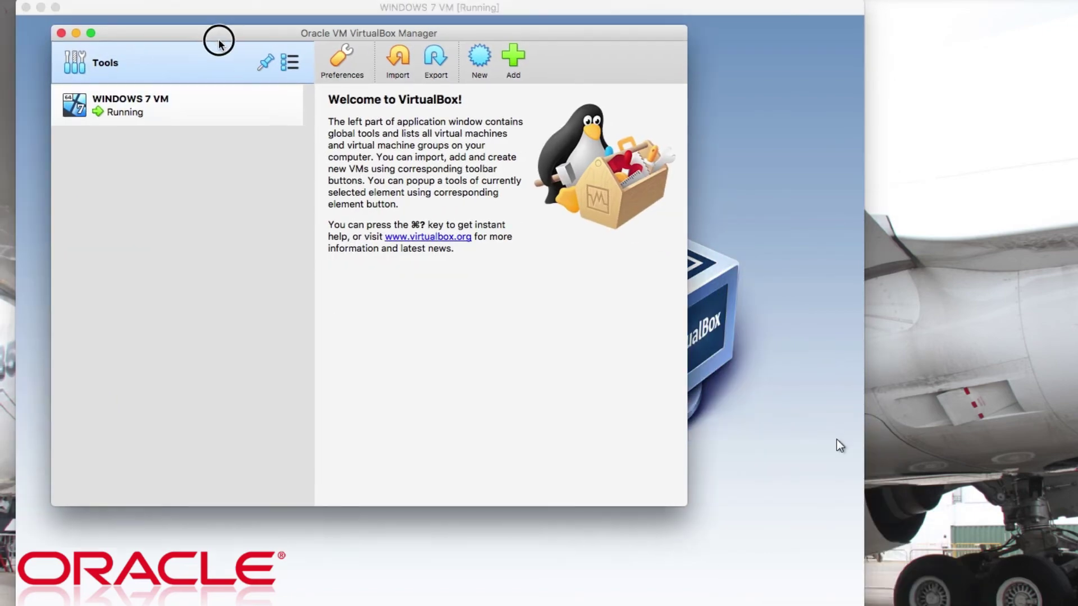
left_click(188, 128)
left_click(187, 121)
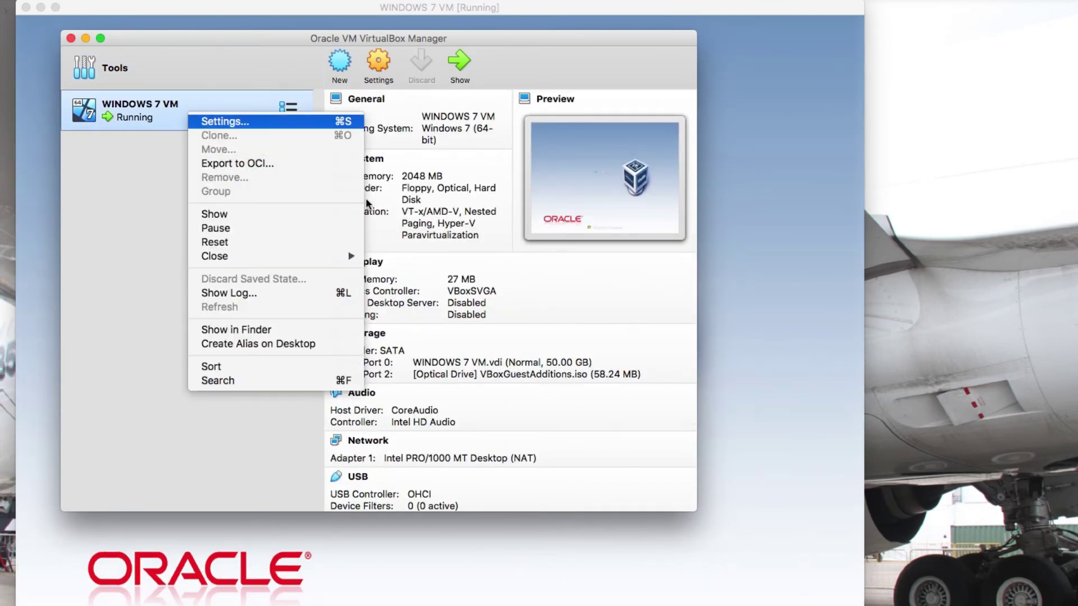
left_click(222, 121)
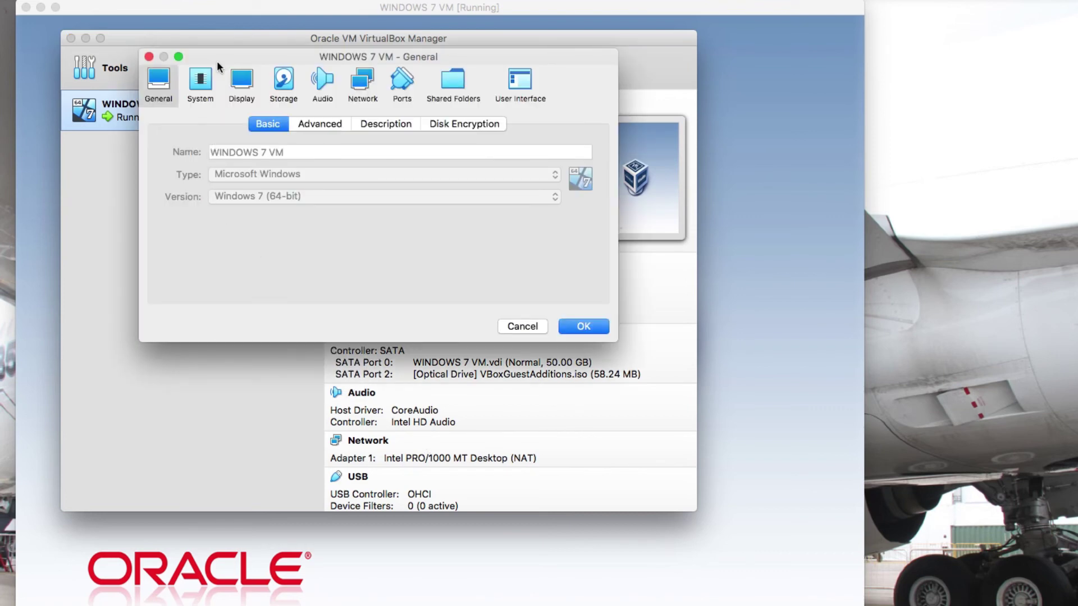
left_click(454, 98)
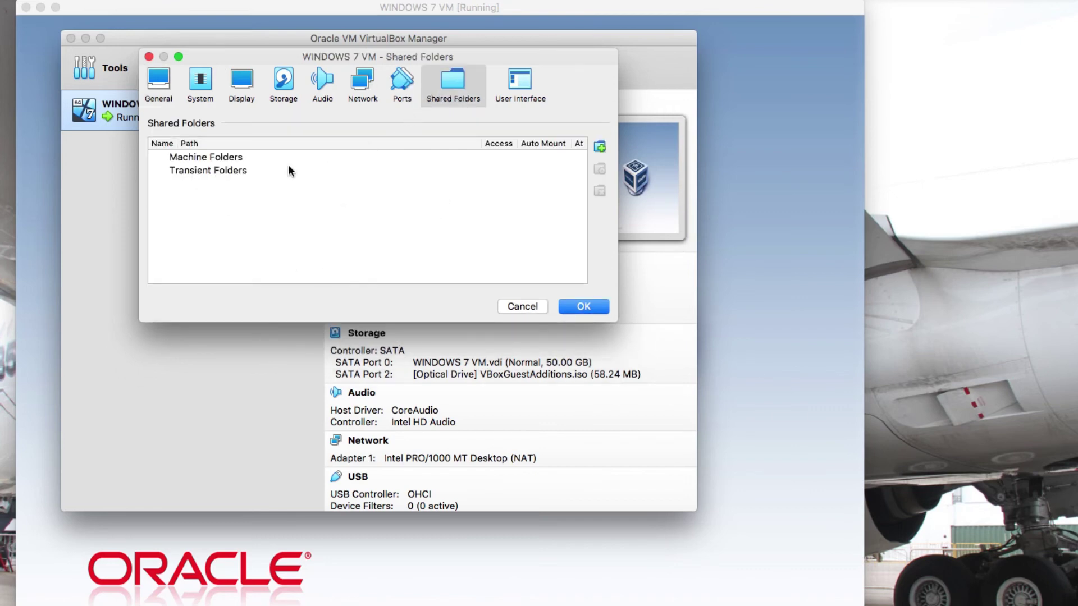
left_click(196, 164)
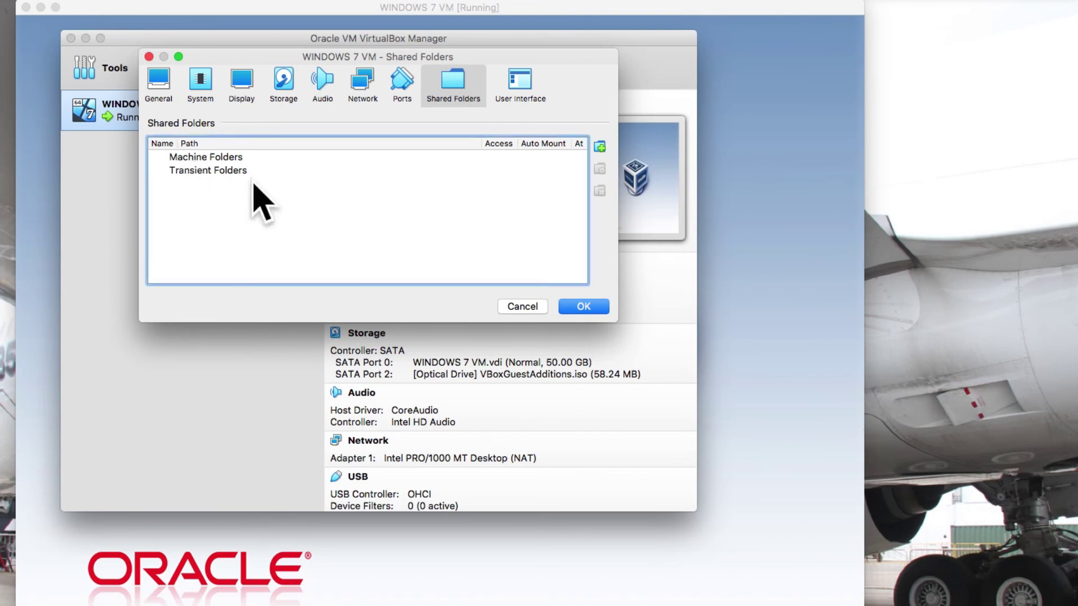
Add a new shared folder and choose the host's Stuff folder inside My stuff as its folder path
left_click(599, 147)
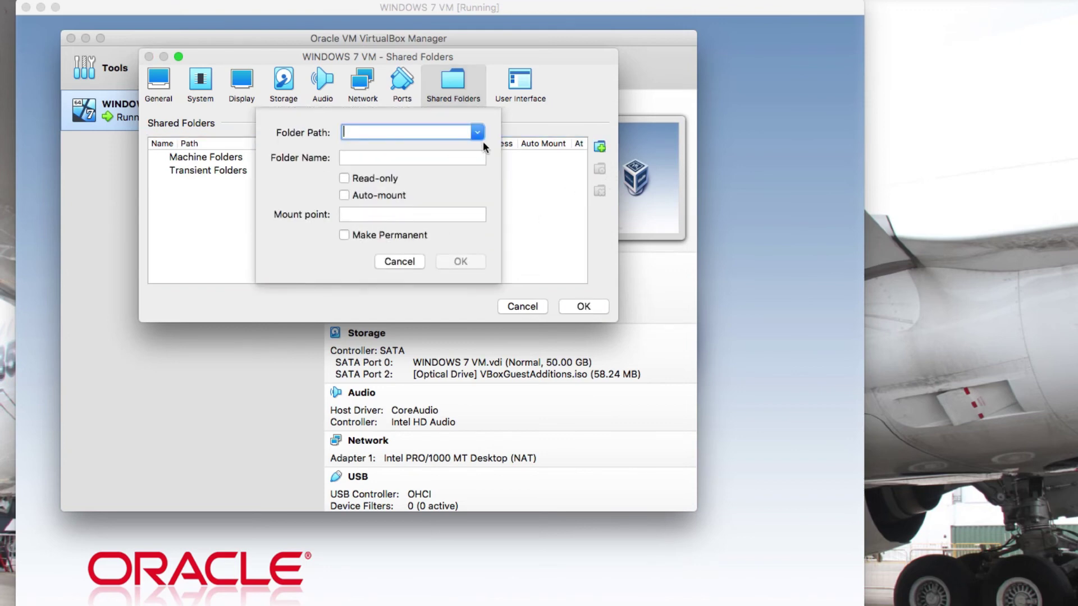
left_click(481, 134)
left_click(415, 158)
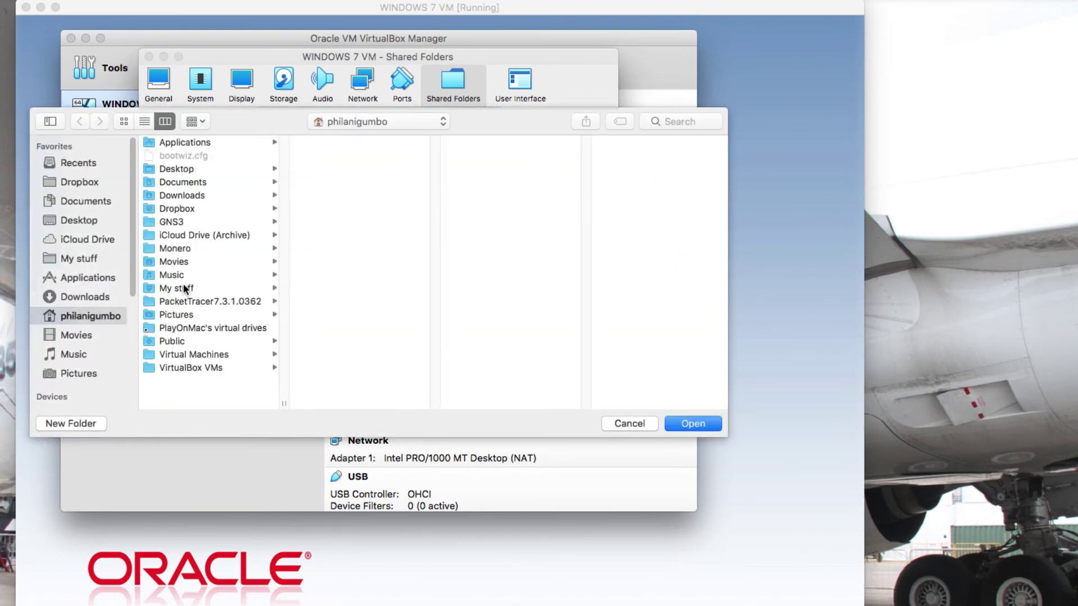
left_click(66, 259)
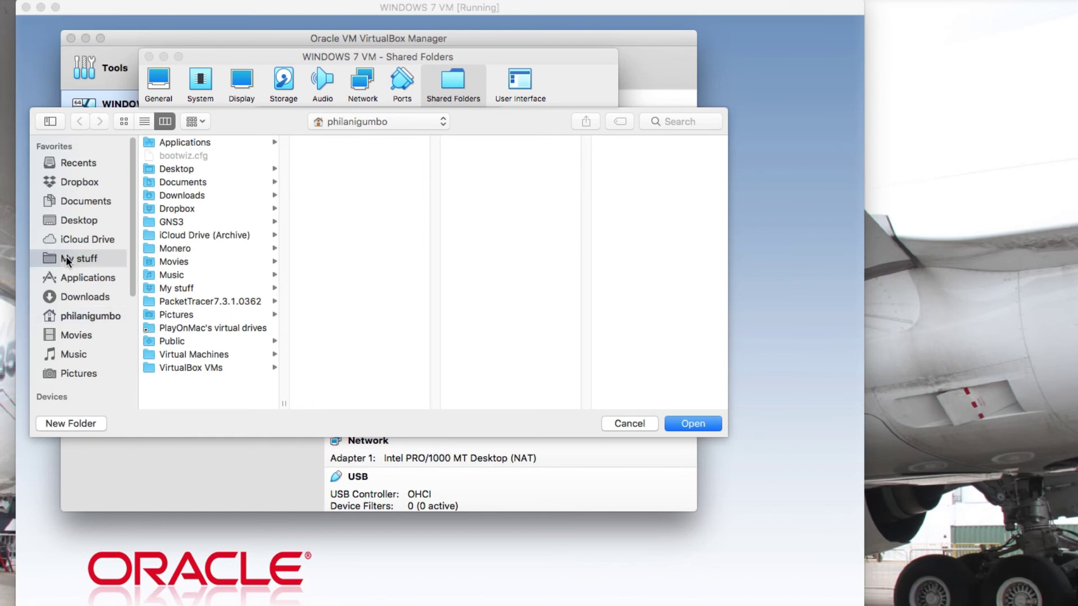
left_click(179, 158)
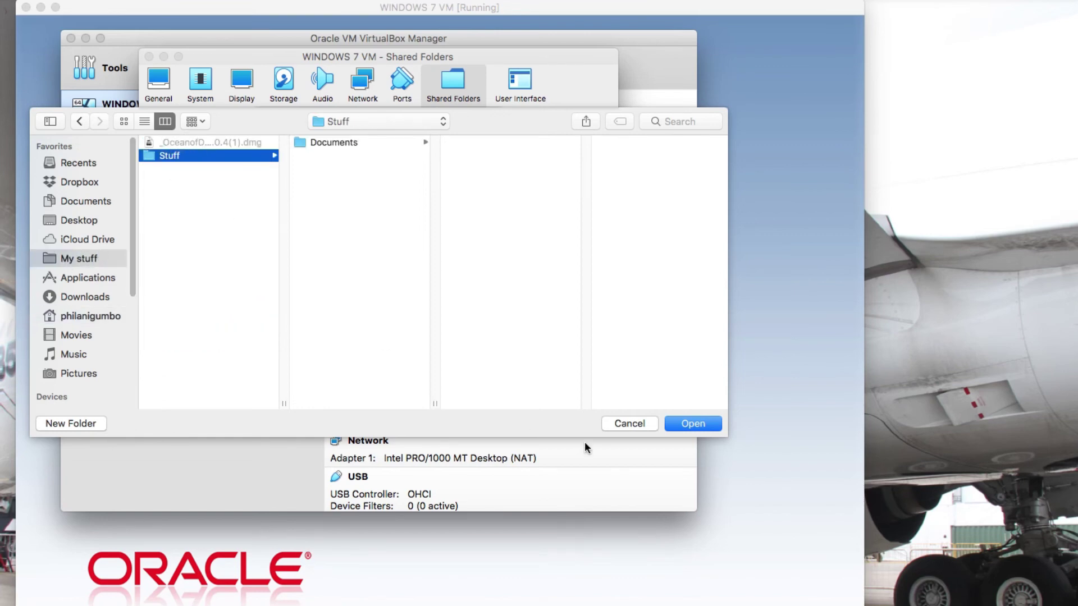
left_click(701, 426)
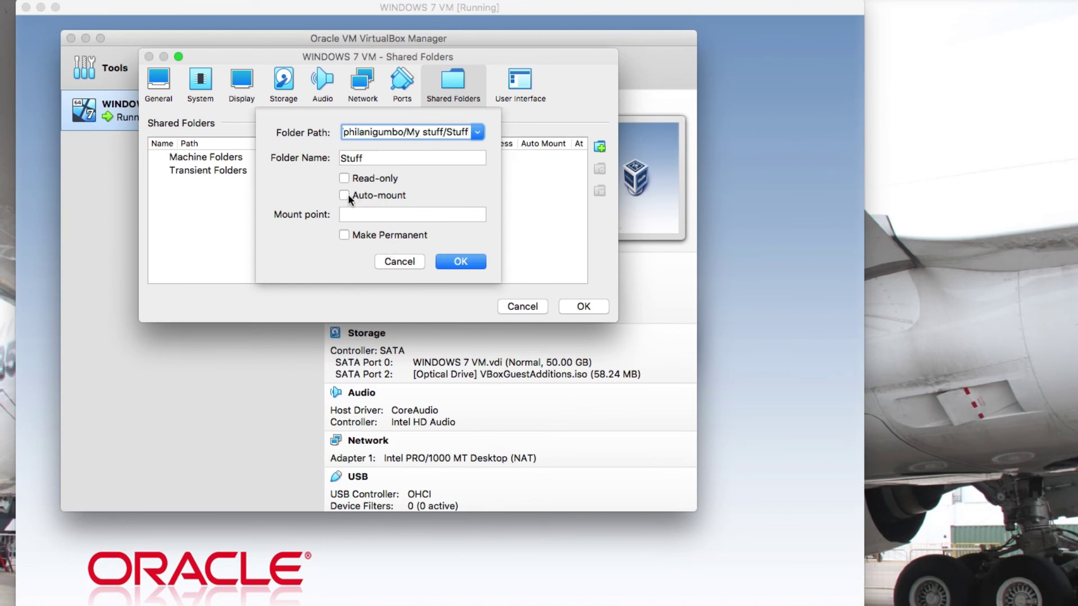
Enable Auto-mount and Make Permanent for the Stuff shared folder, save the machine settings, and minimize VirtualBox Manager
left_click(375, 196)
left_click(345, 234)
left_click(457, 262)
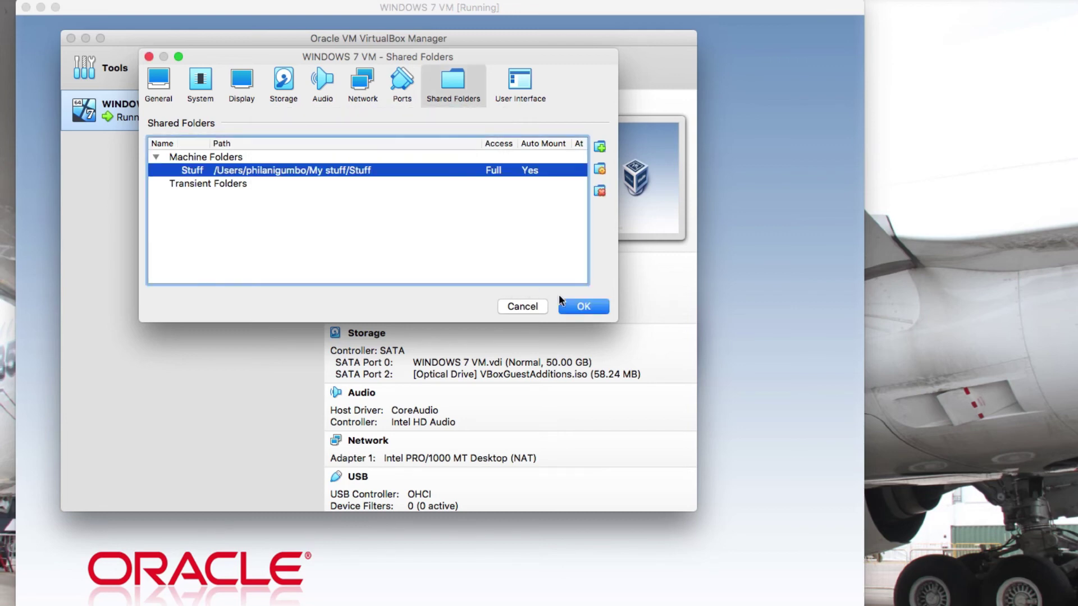
left_click(576, 309)
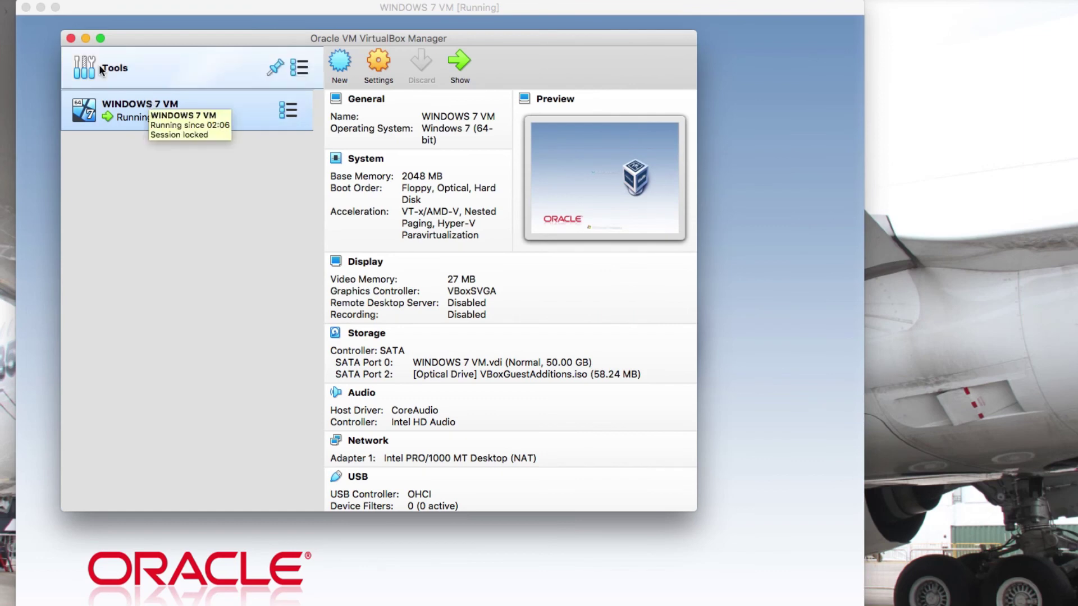
left_click(85, 38)
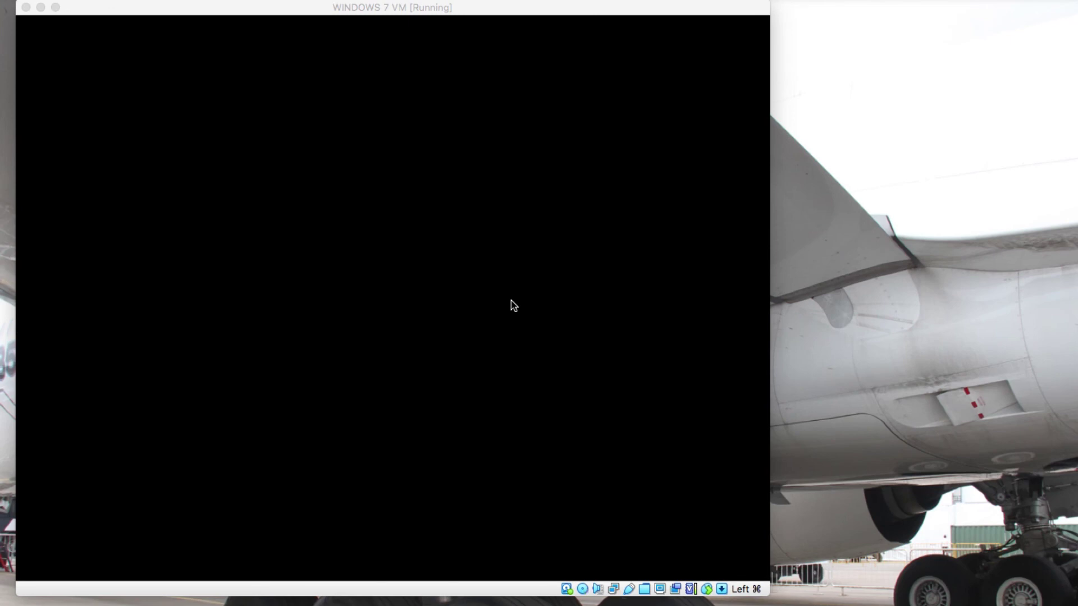
Log in to the restarted Windows 7 guest with the account password and reposition the VM window so its title bar is accessible
left_click(511, 301)
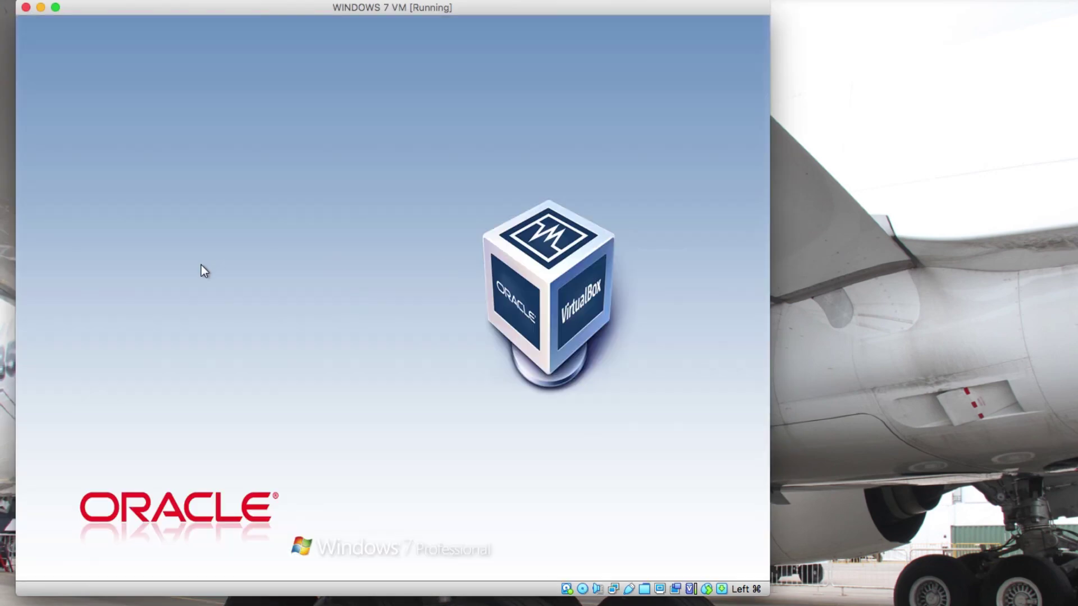
left_click(360, 386)
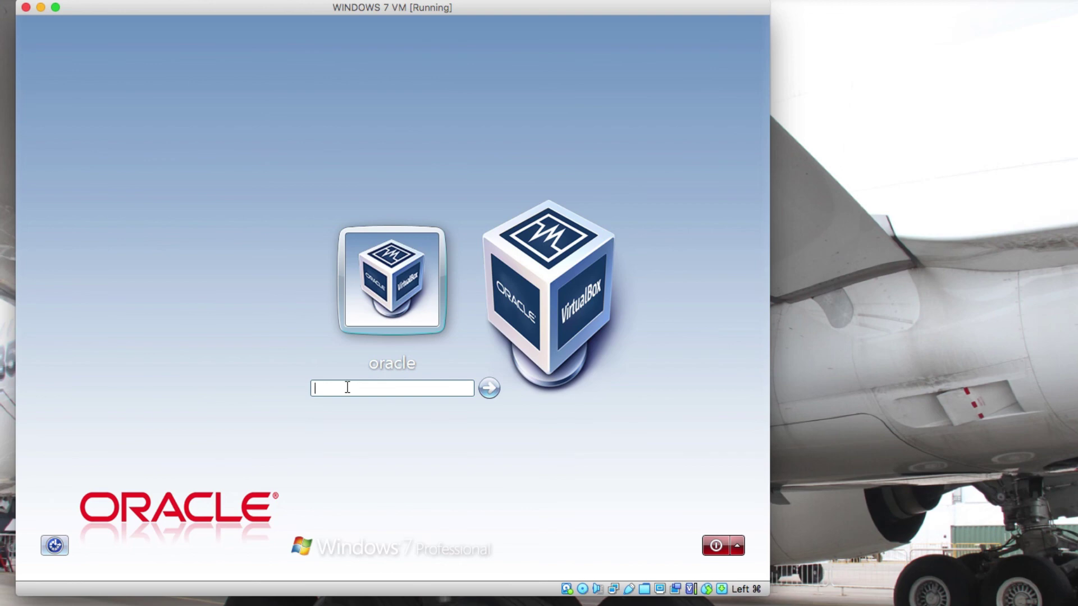
type("••••••••••••••")
key("Return")
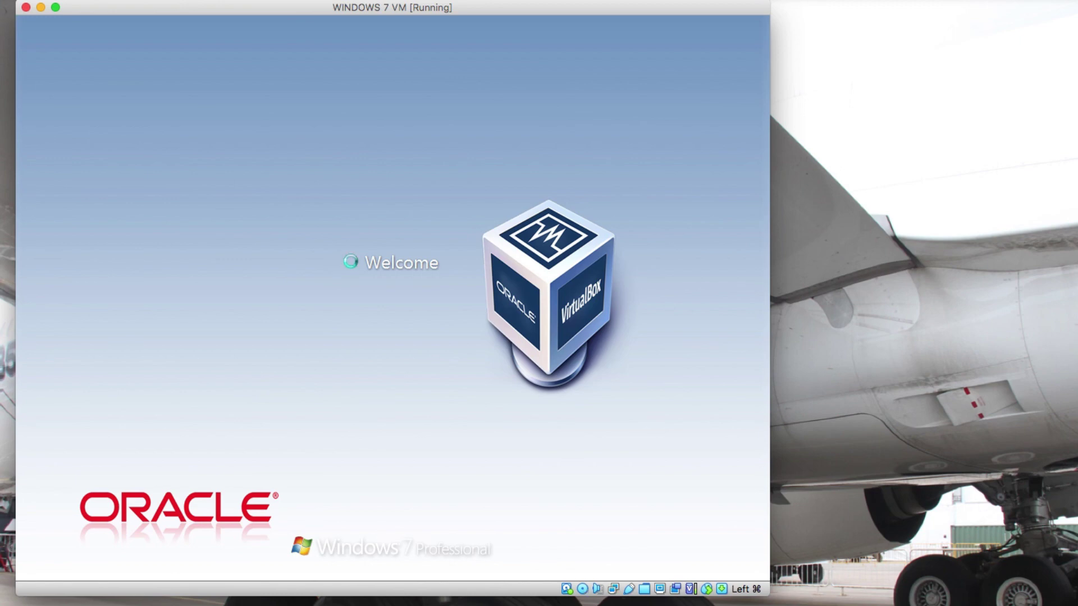
left_click_drag(104, 11, 125, 34)
left_click_drag(281, 36, 264, 21)
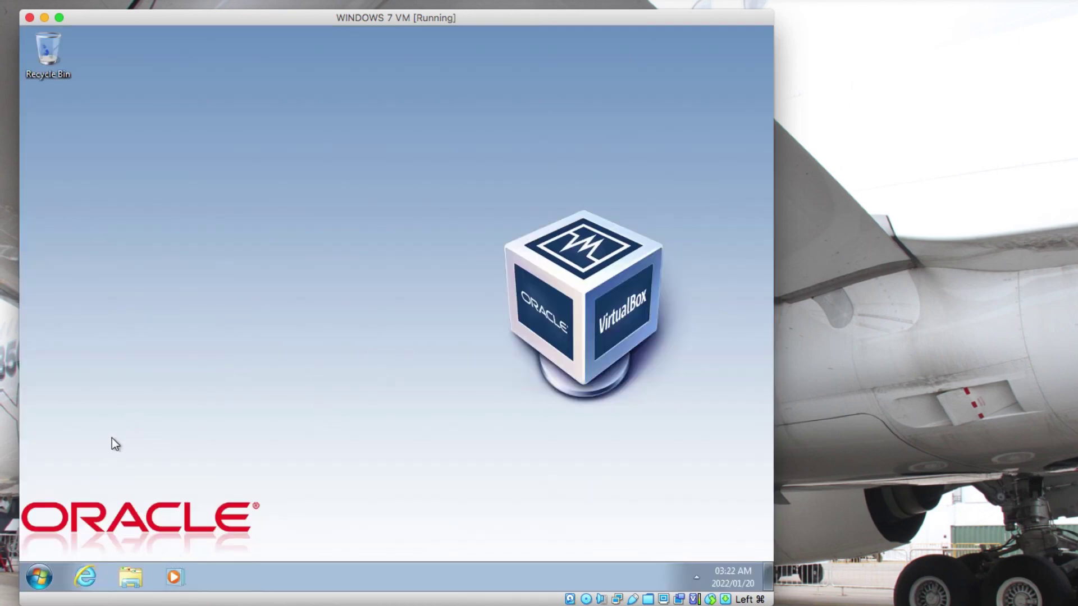
Open the guest's Network location in Windows Explorer and turn on file sharing
left_click(133, 575)
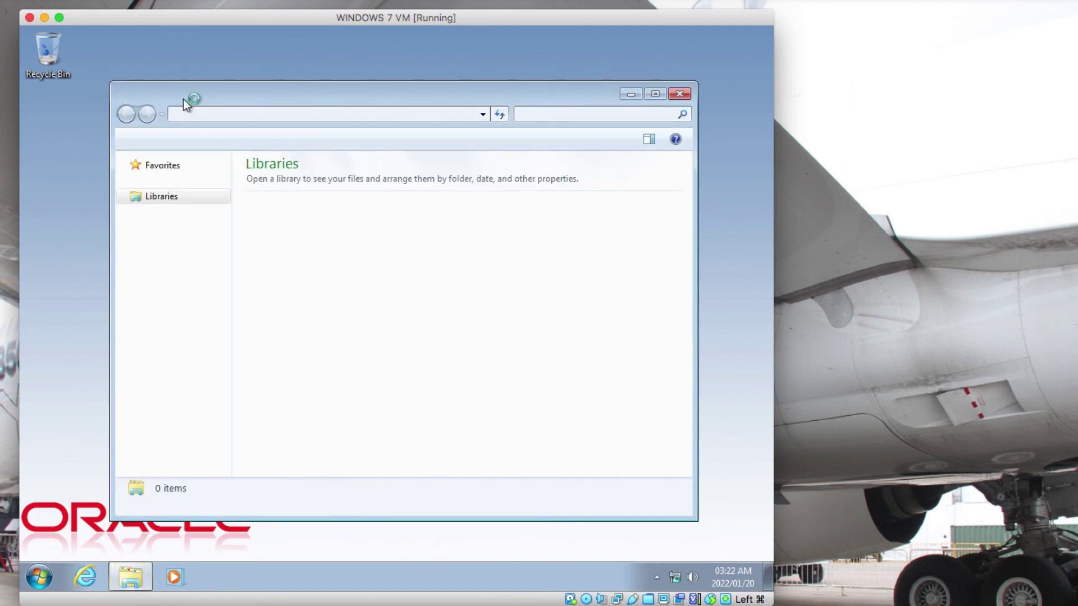
left_click_drag(201, 96, 193, 73)
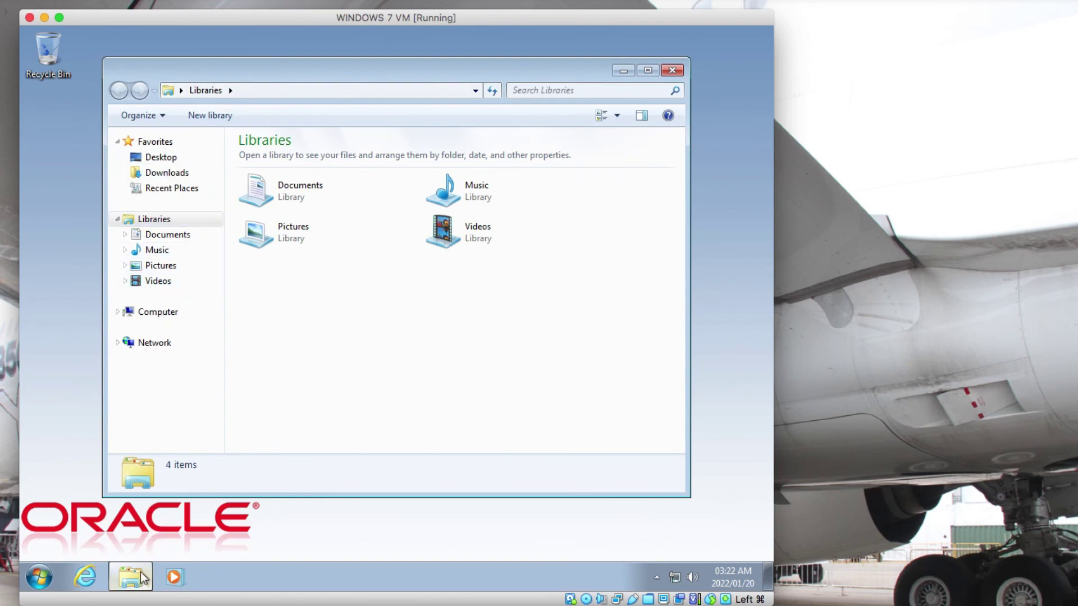
left_click(164, 344)
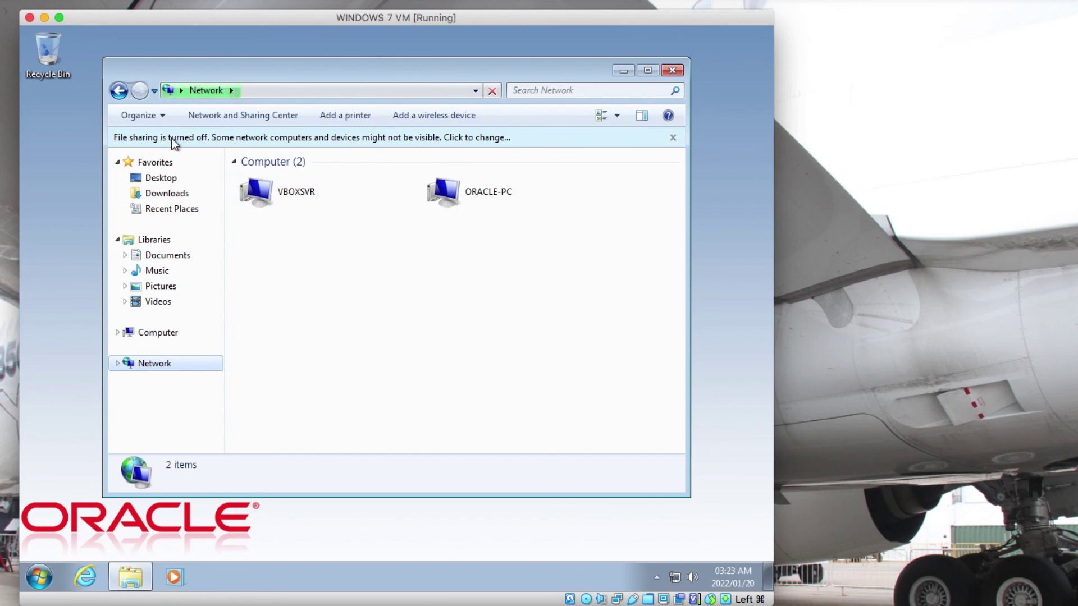
left_click(194, 140)
left_click(292, 149)
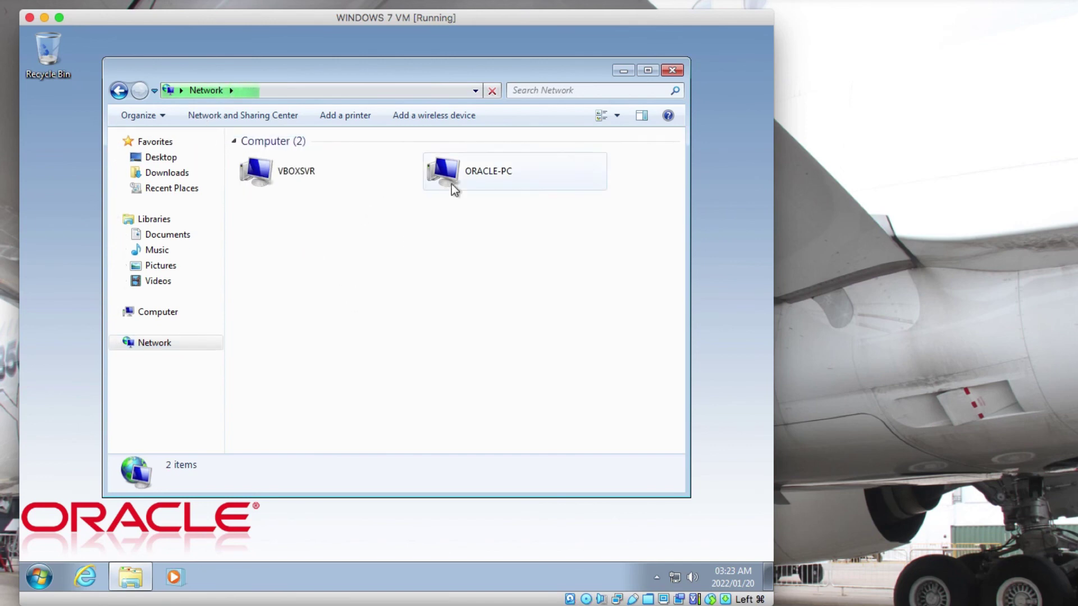
Open the VBOXSVR computer on the network, its Stuff share, and the Documents folder inside it
double_click(259, 179)
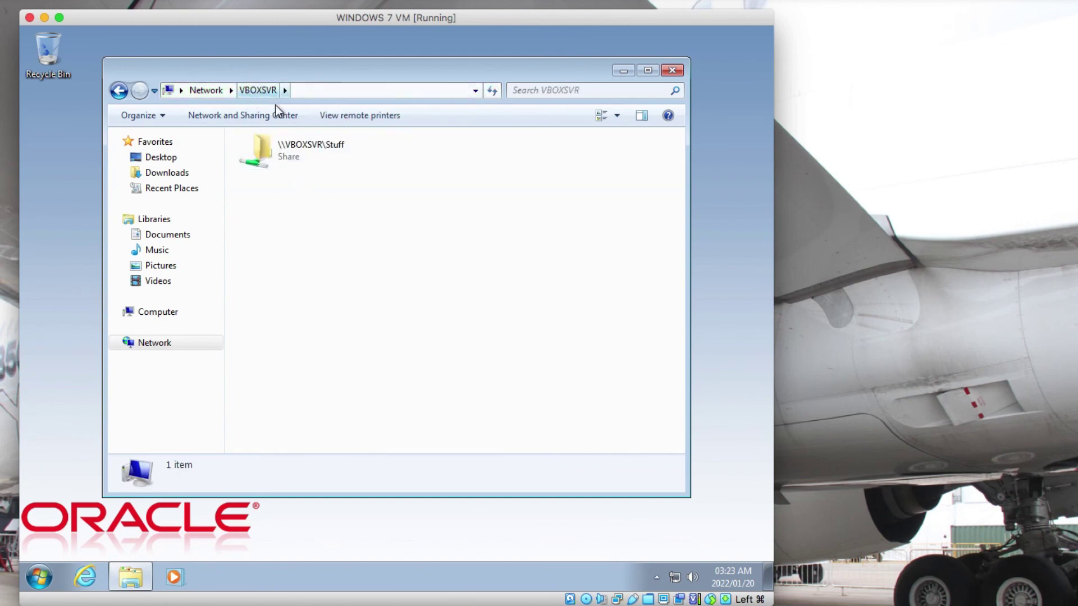
left_click(212, 91)
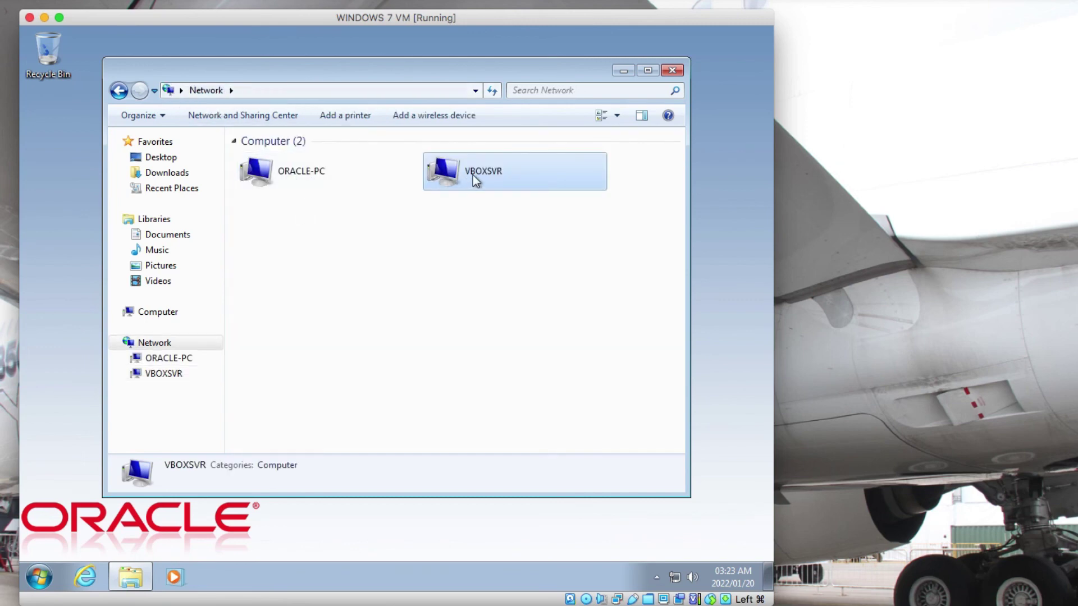
double_click(517, 179)
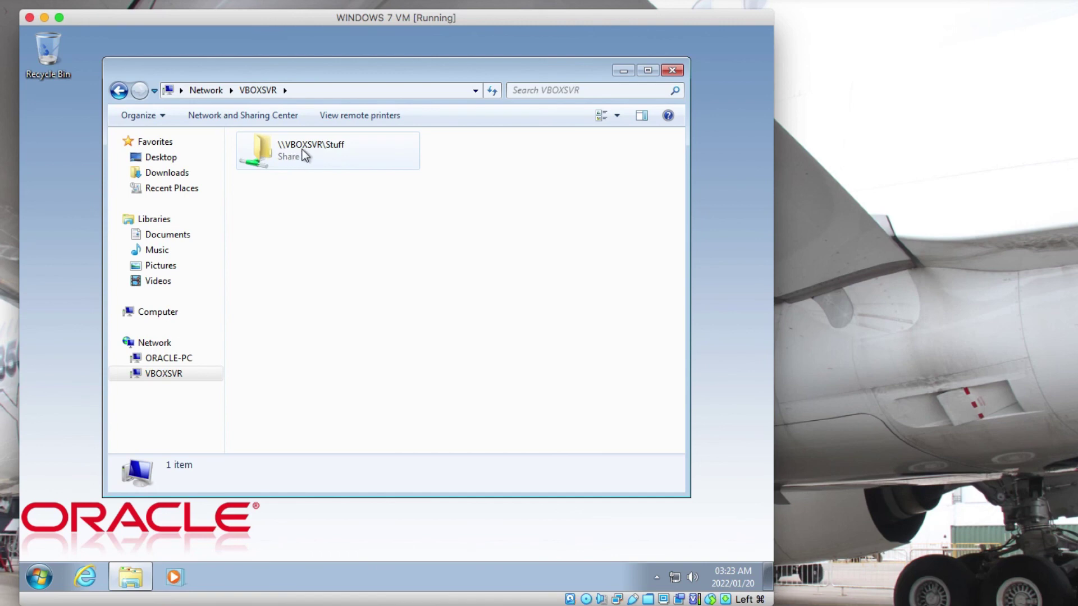
double_click(341, 152)
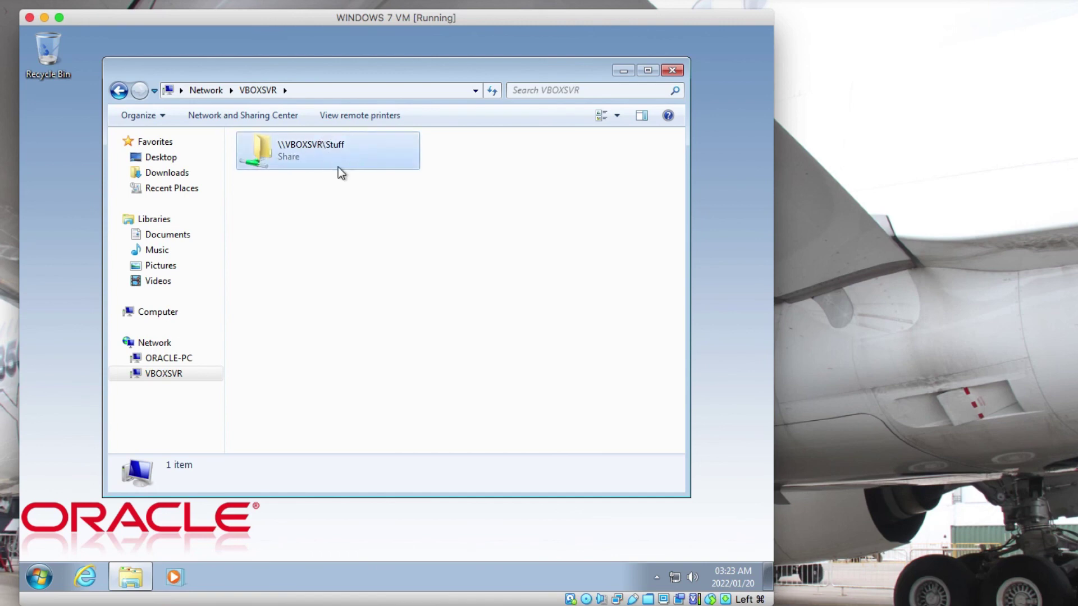
double_click(284, 163)
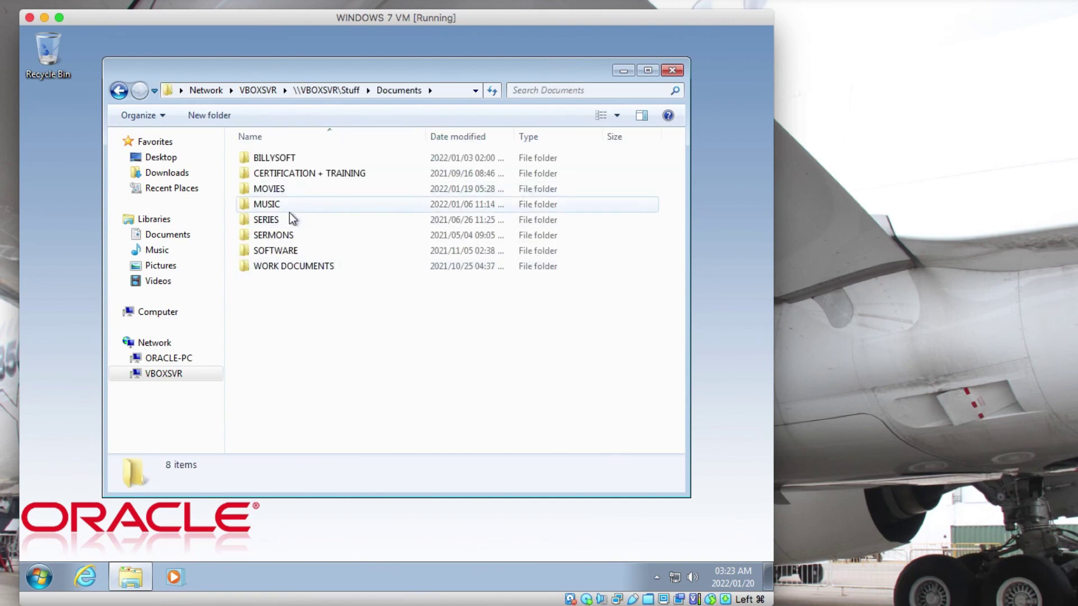
Browse the shared SERIES and SOFTWARE folders in Documents, return to the Stuff share, and close the Explorer window
double_click(289, 219)
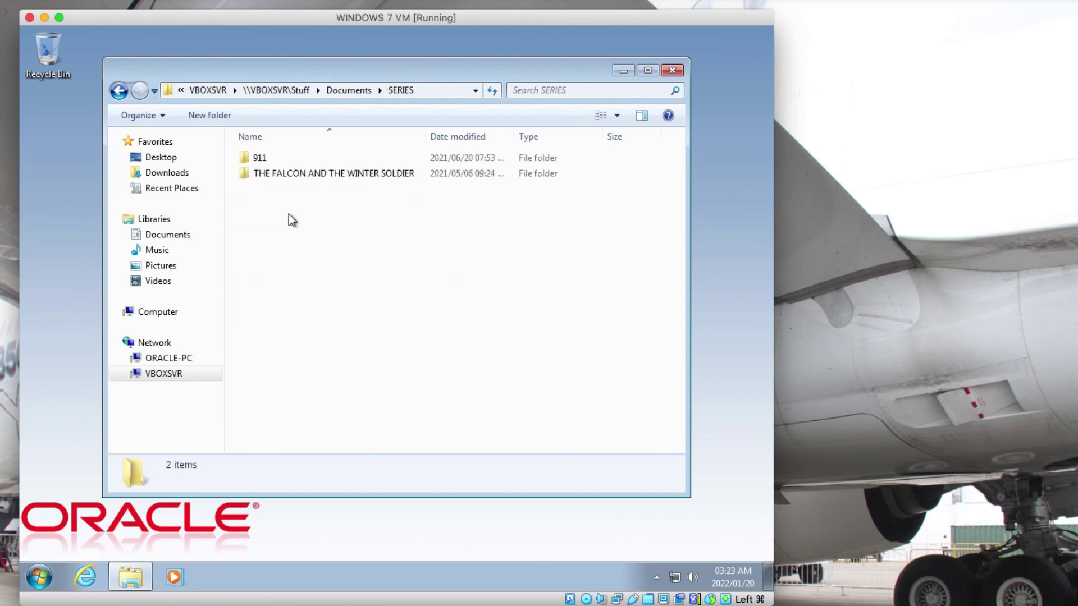
left_click(279, 91)
double_click(280, 163)
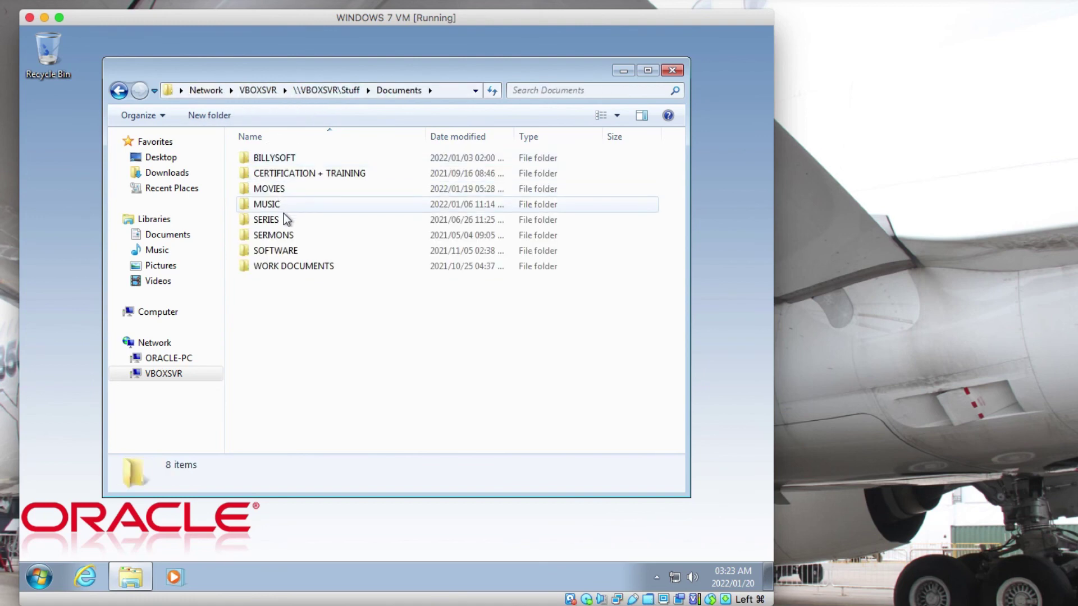
double_click(288, 250)
scroll(370, 393, "down", 4)
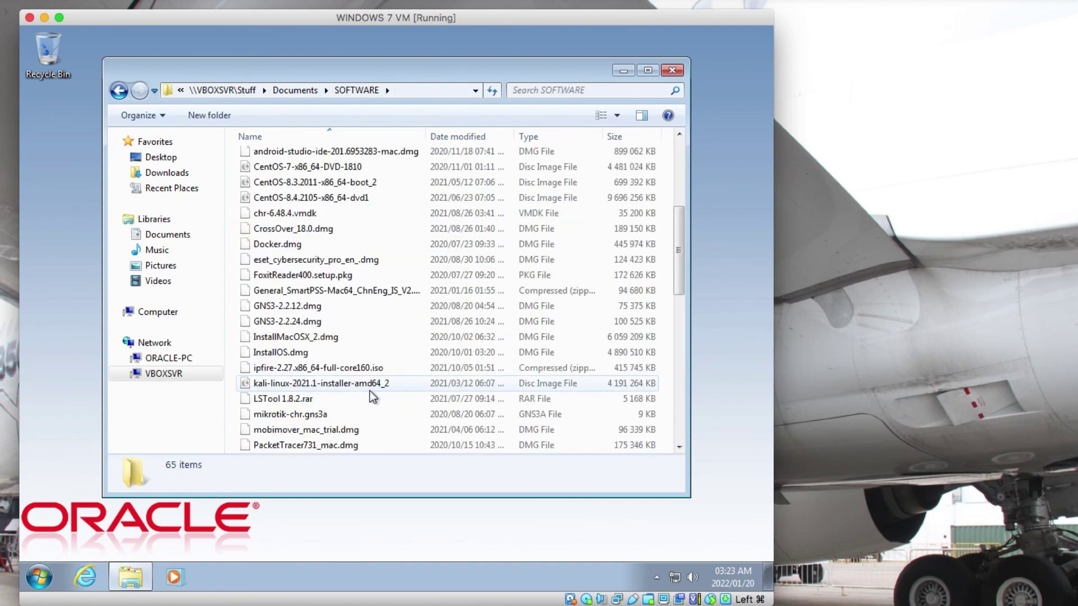
scroll(371, 393, "up", 5)
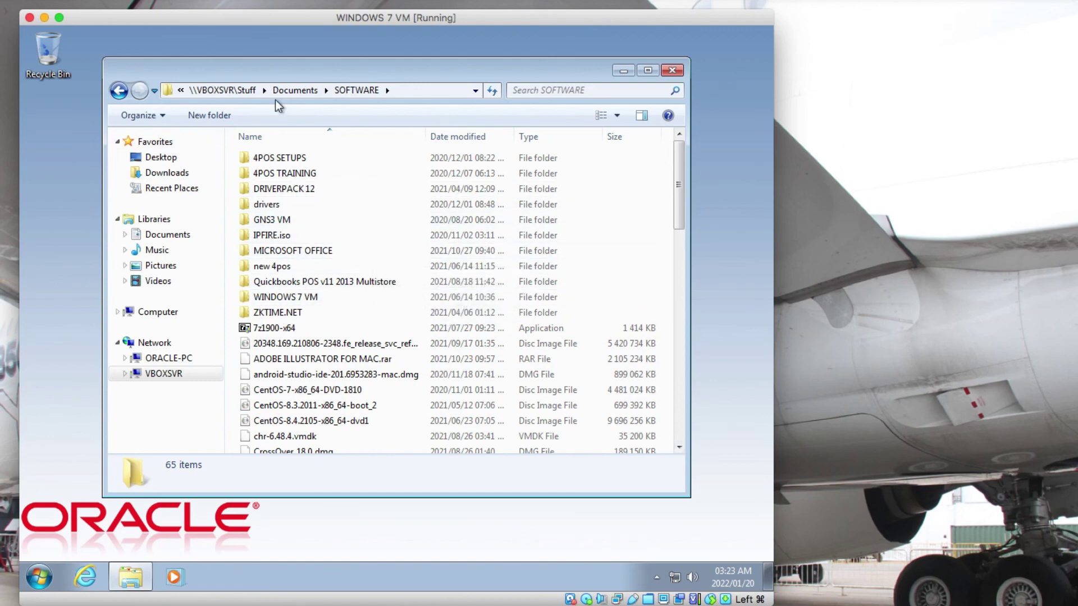
left_click(235, 92)
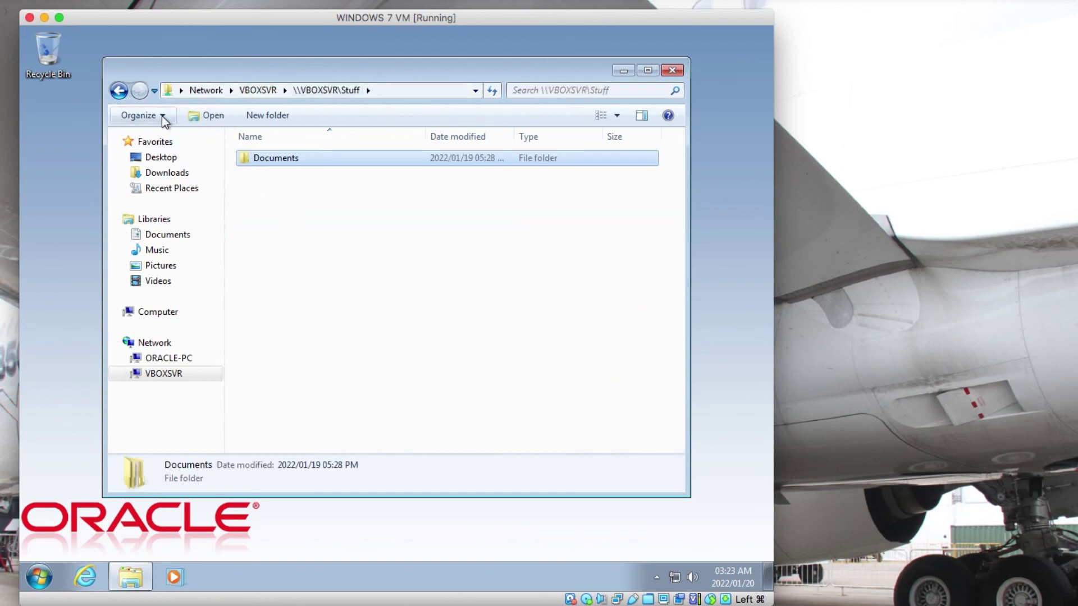
left_click(672, 71)
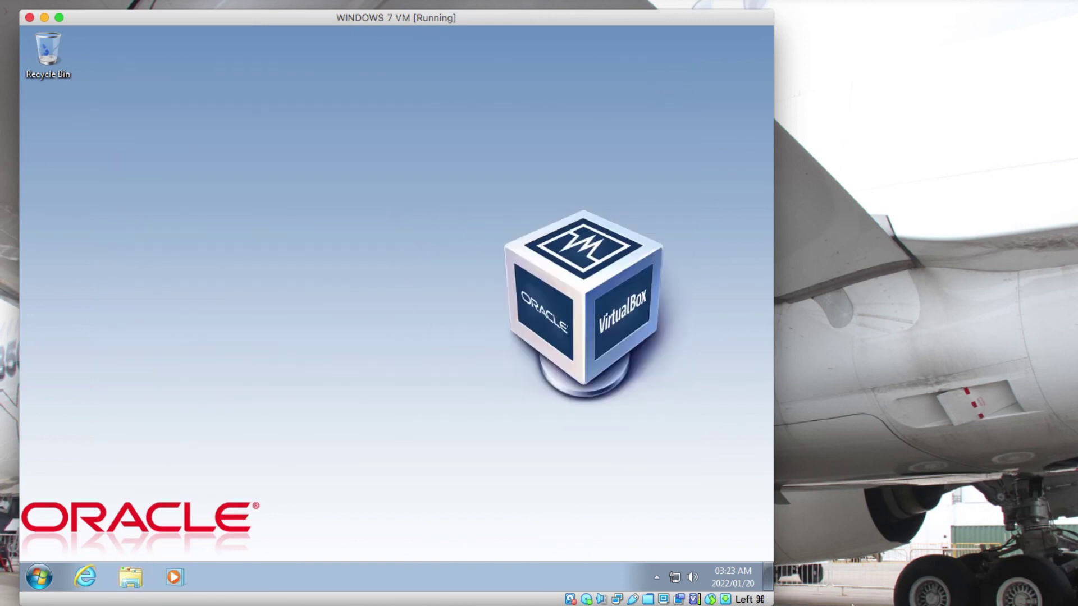